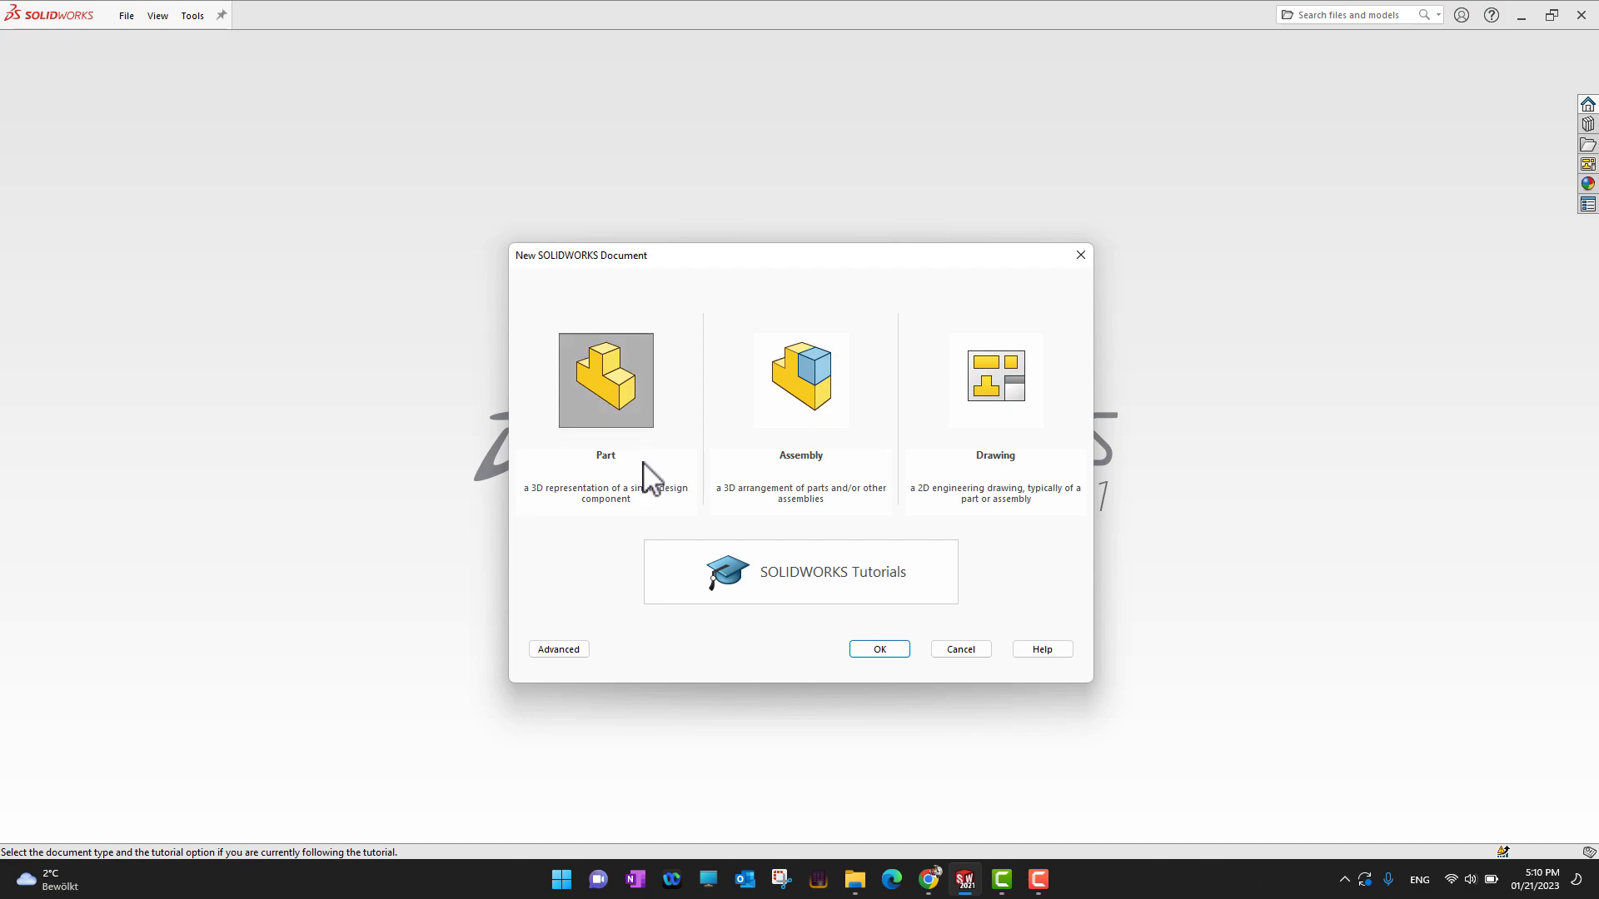
Create a new part document and select the Front Plane as the sketch plane.
left_click(860, 650)
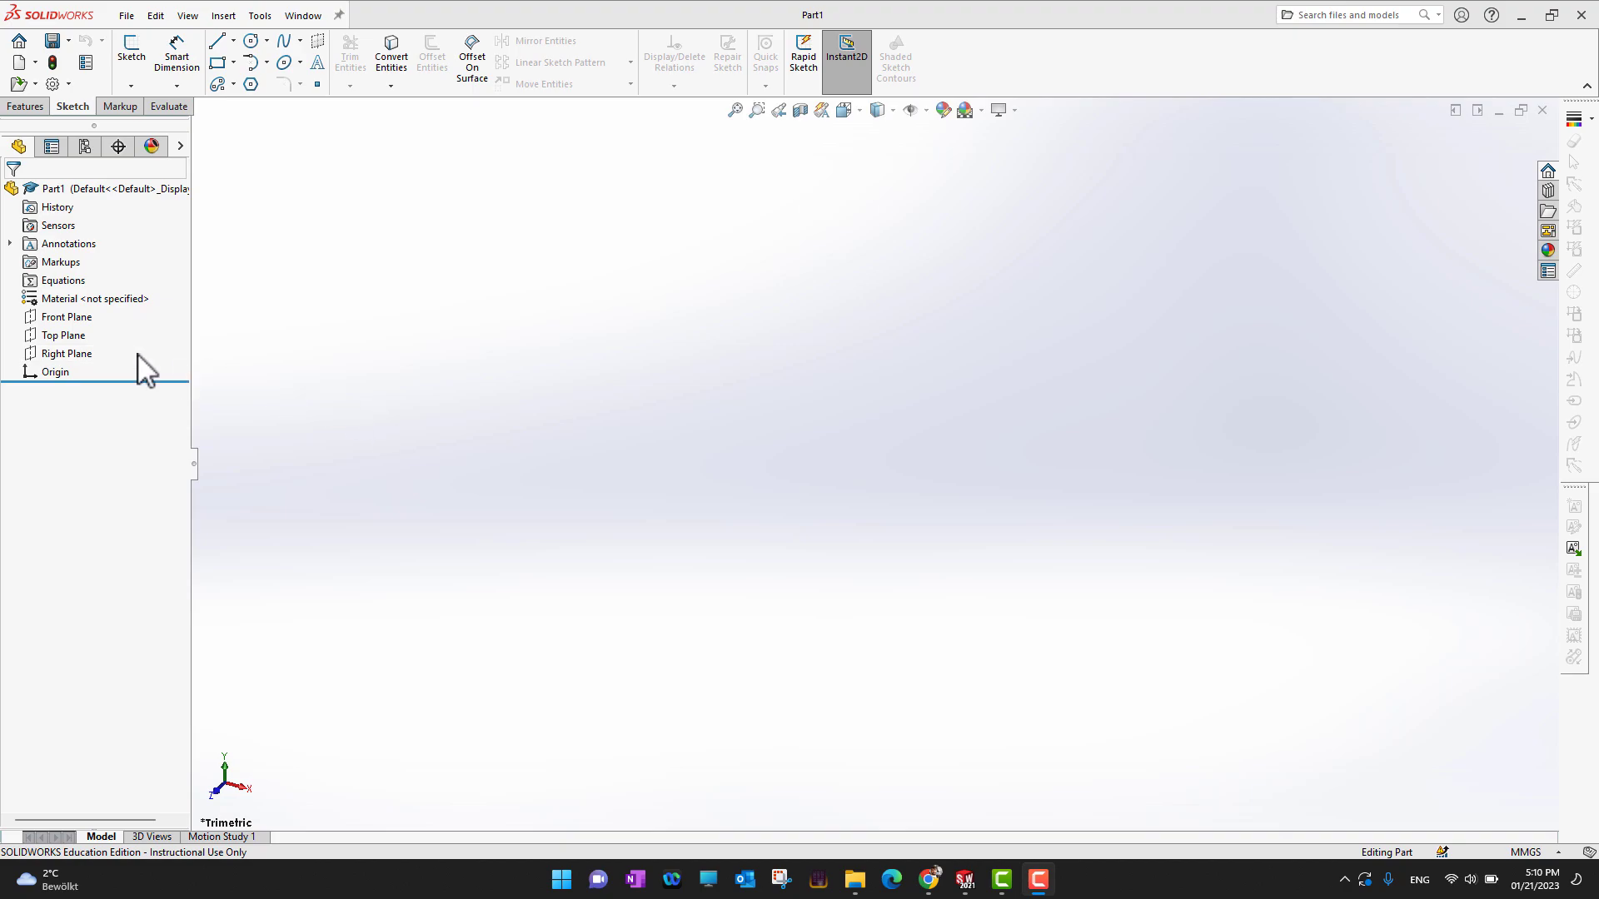
left_click(55, 317)
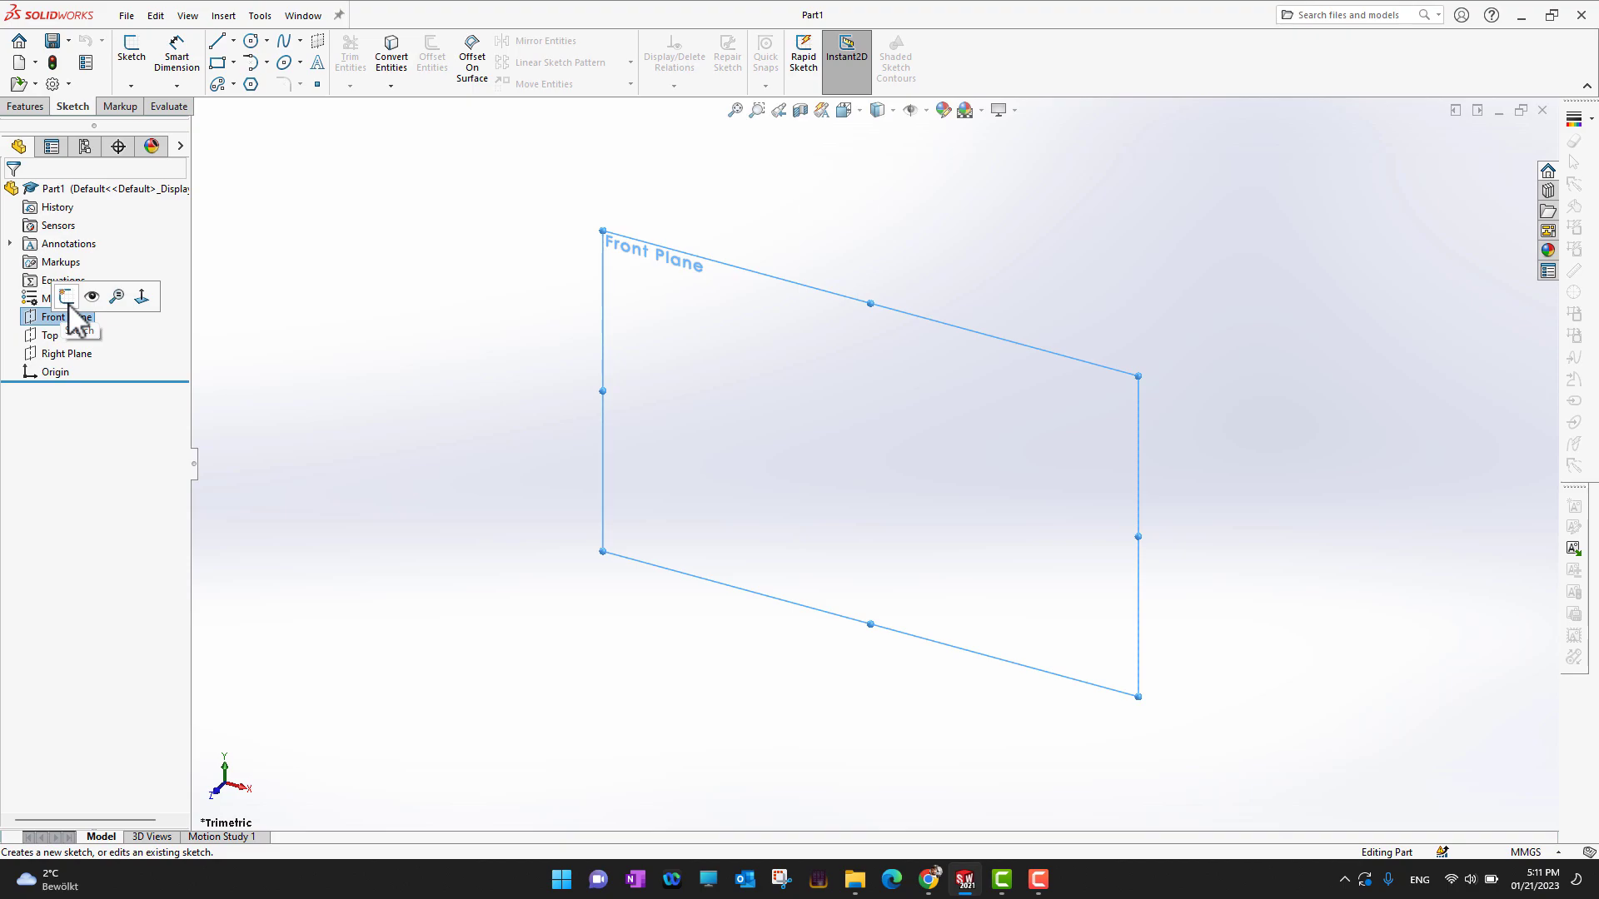
left_click(449, 393)
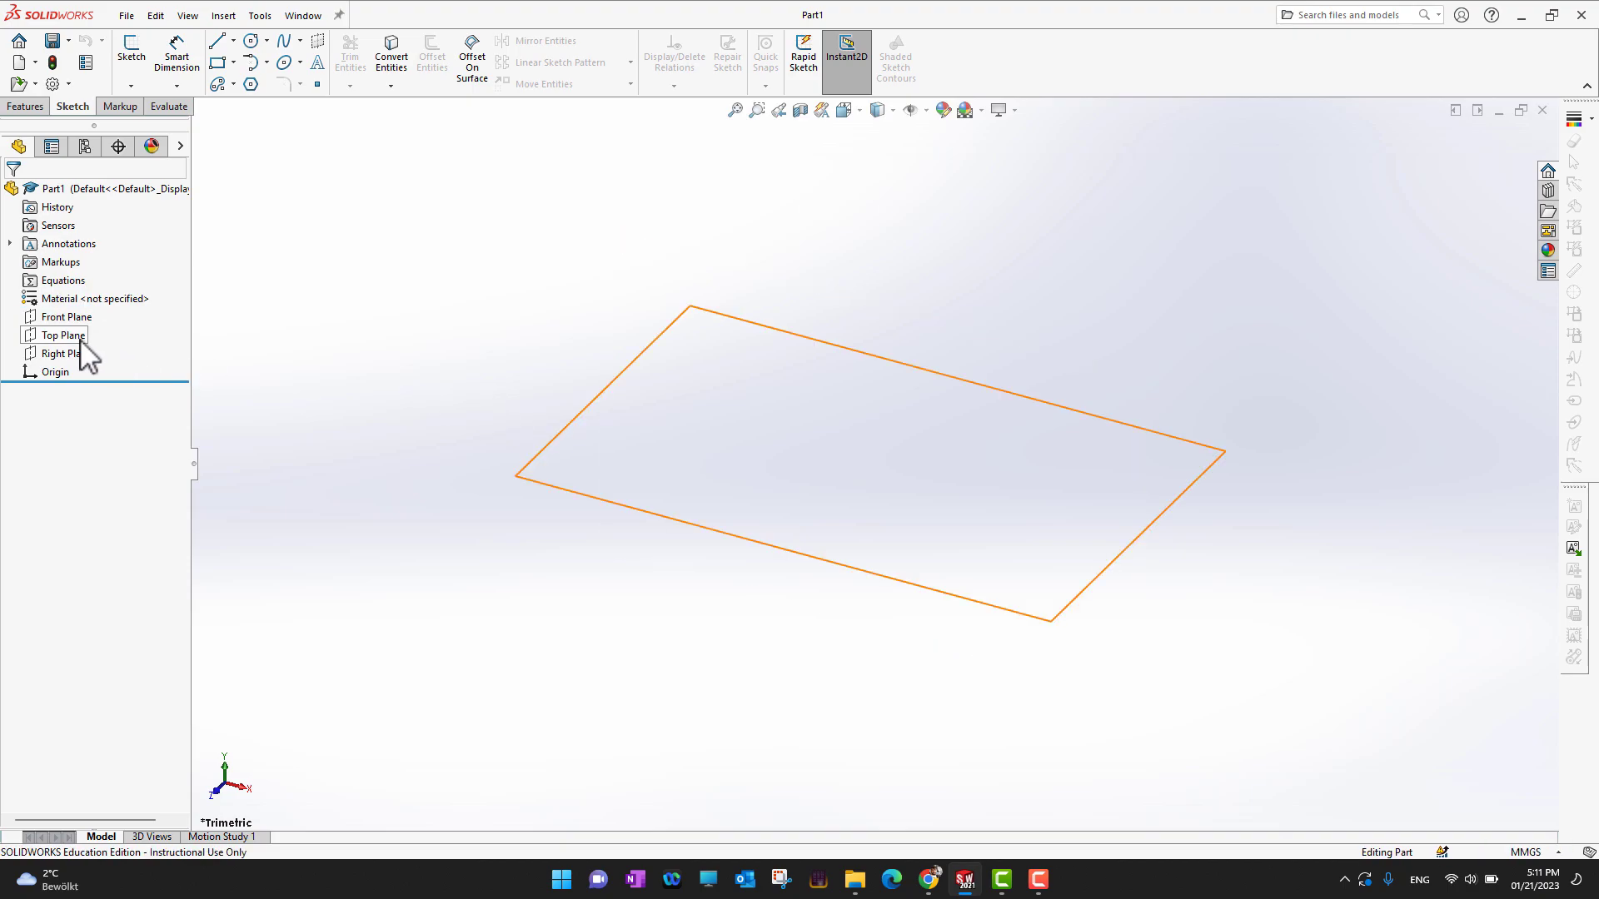
left_click(60, 317)
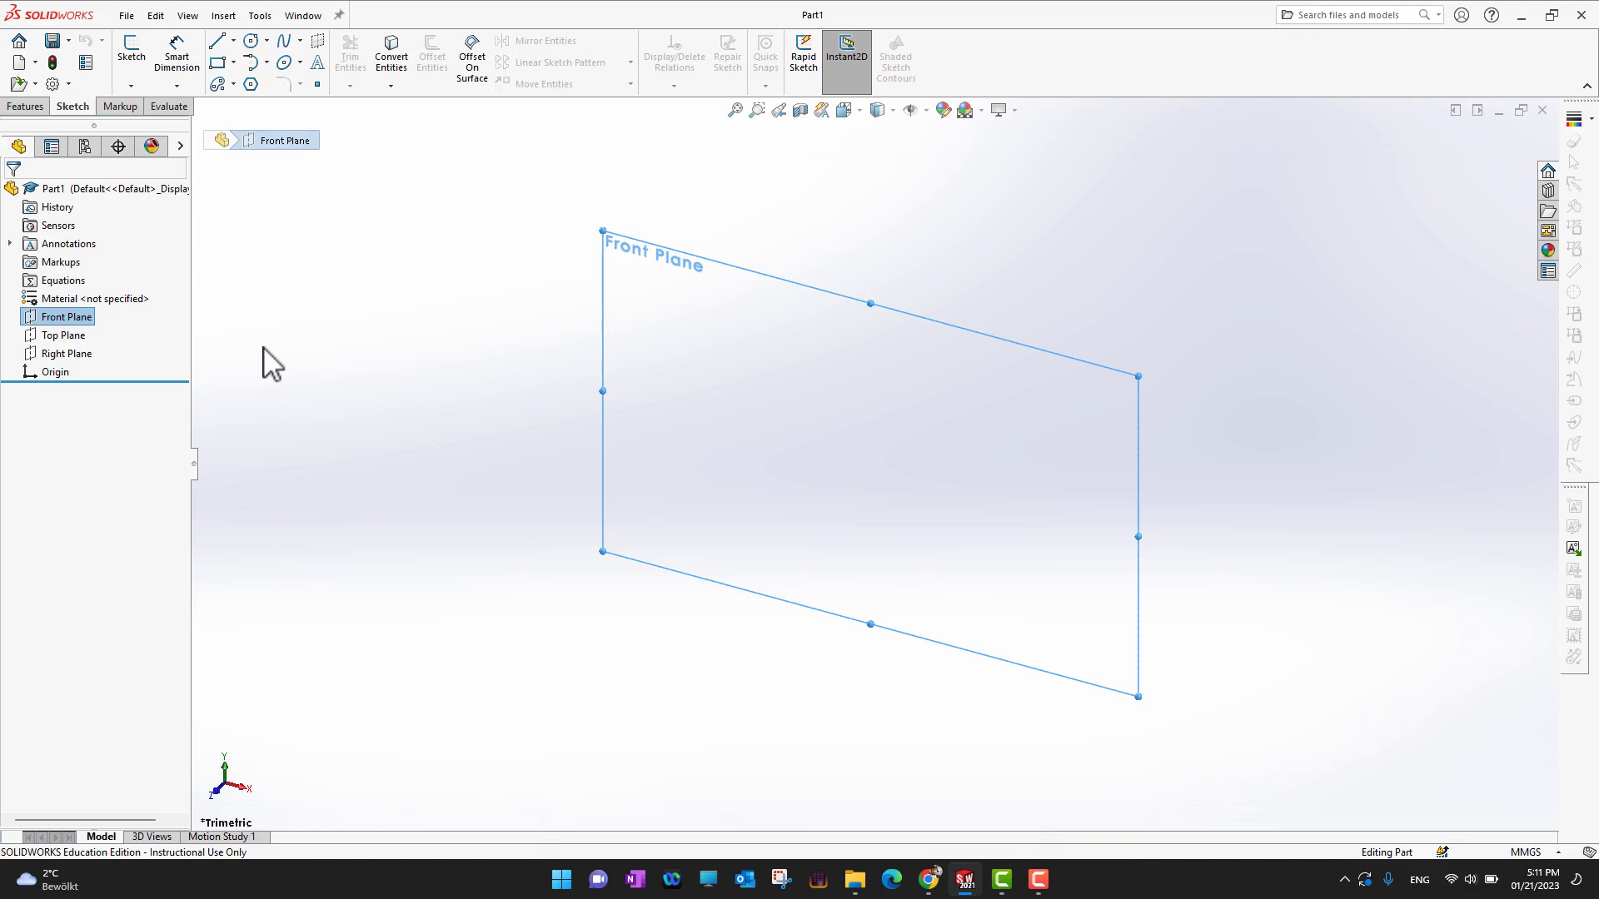
left_click(328, 386)
left_click(51, 317)
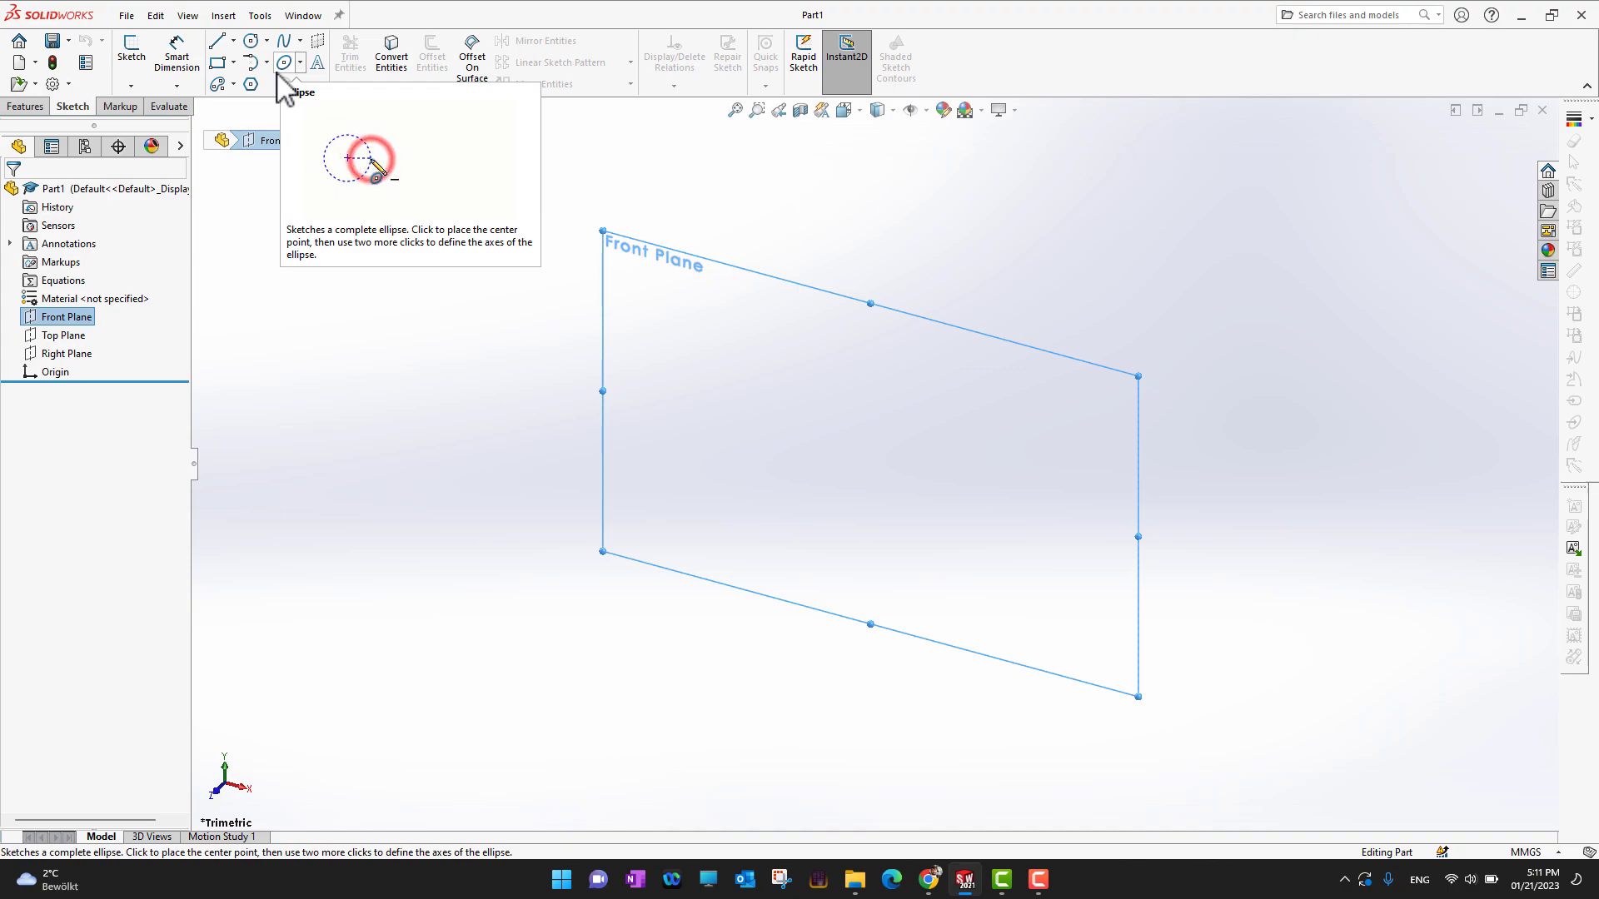
Sketch a closed, irregular ten-sided outline of connected lines around the origin on the Front Plane, with a closing side about 68 mm long.
left_click(220, 51)
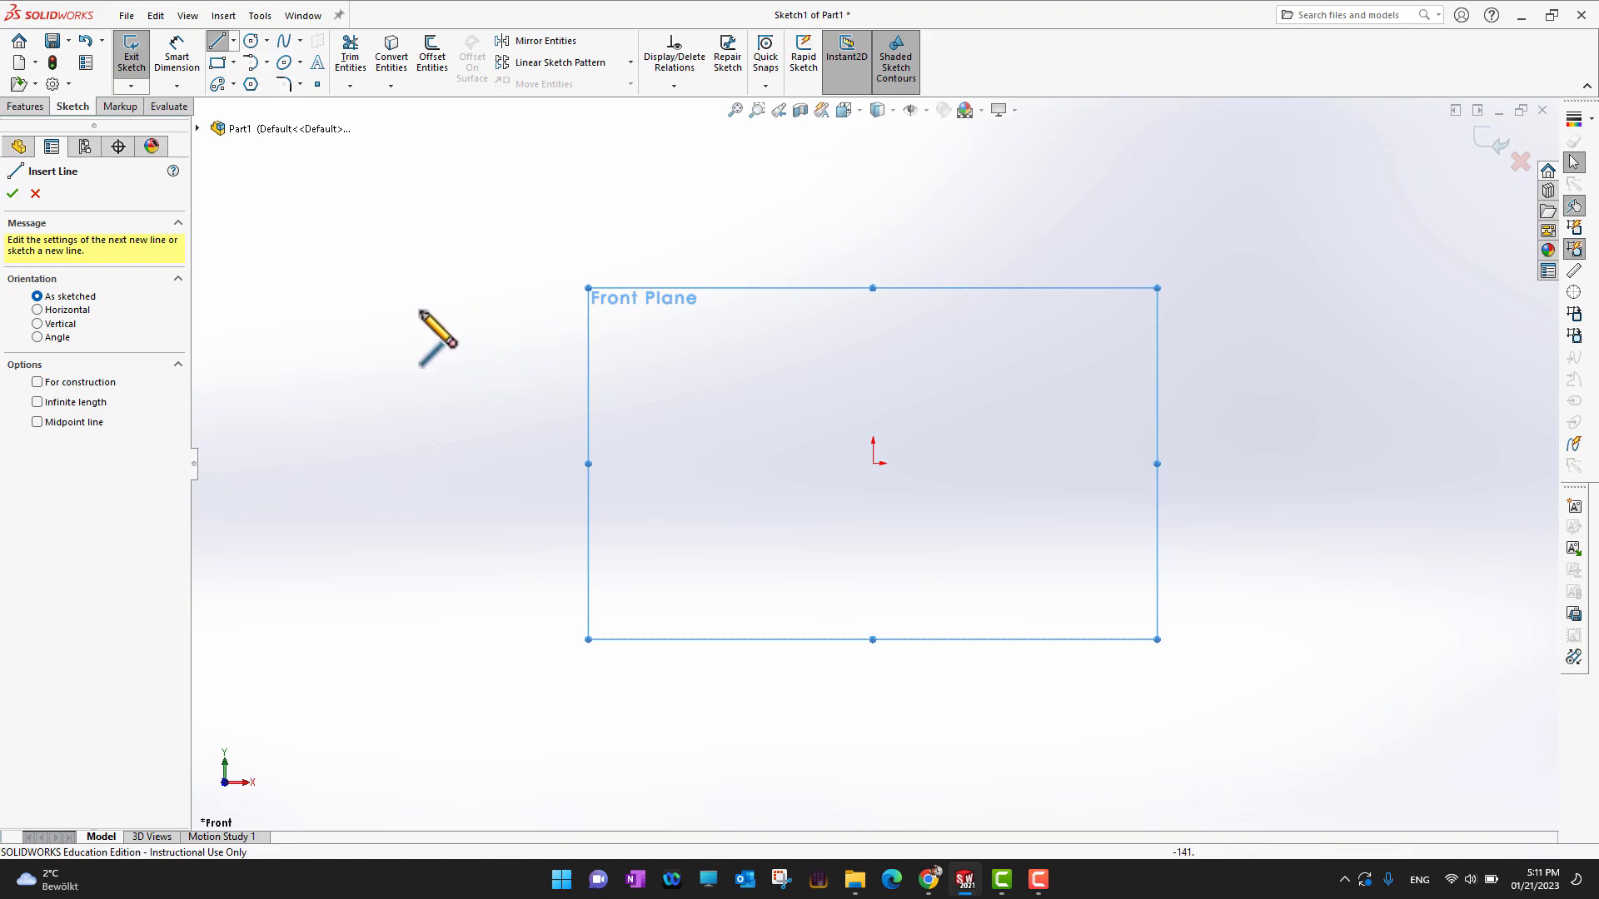
left_click(387, 315)
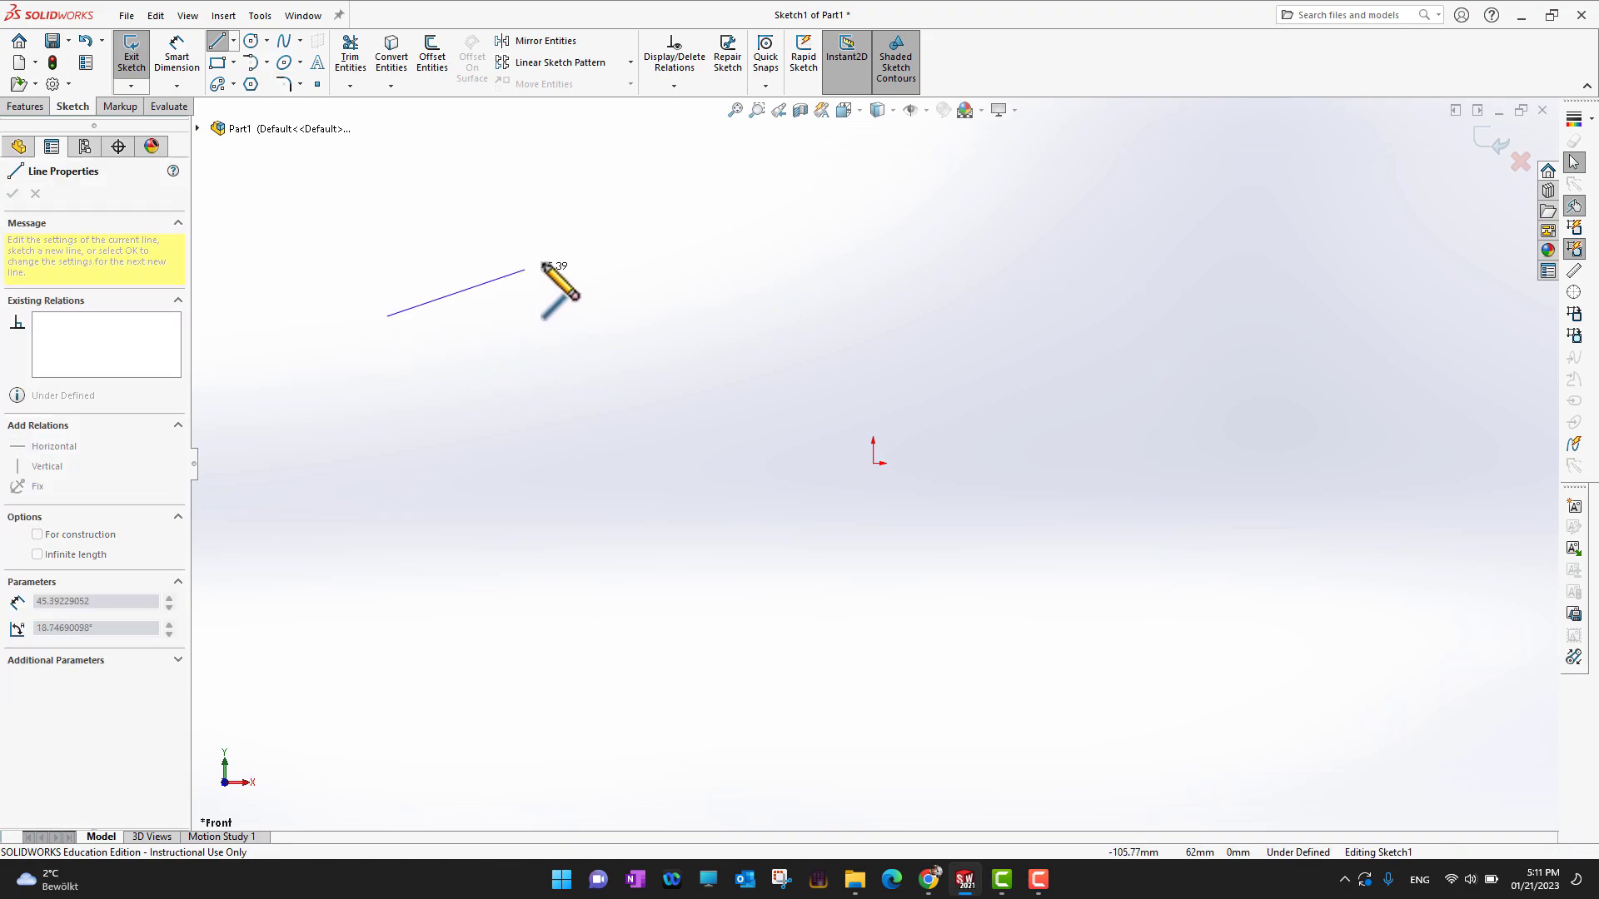
left_click(649, 231)
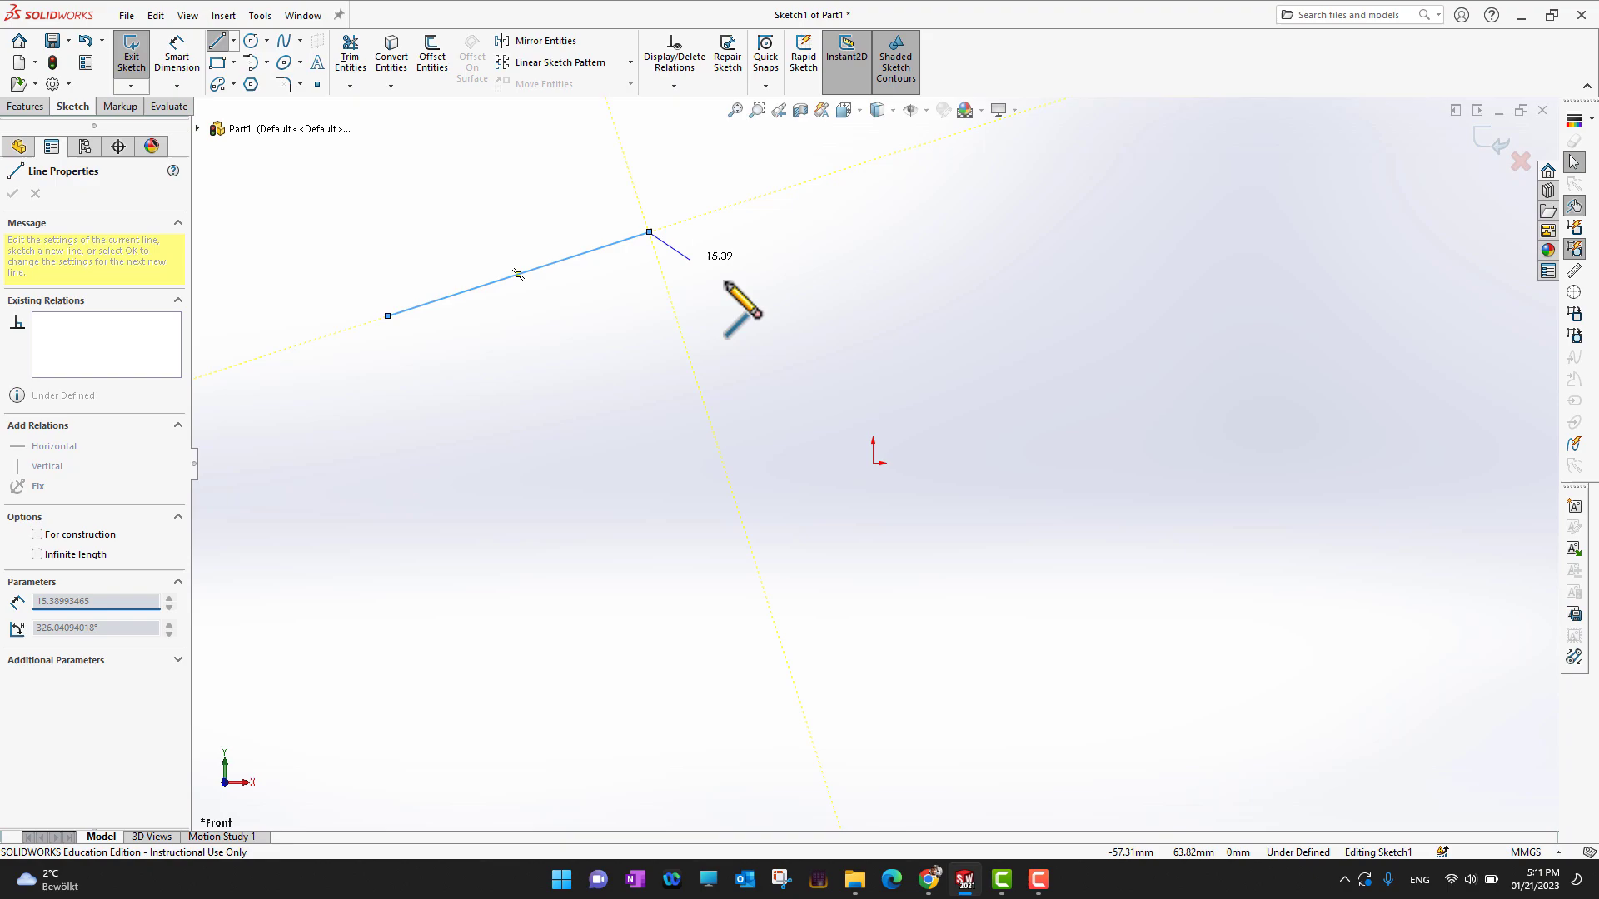
left_click(812, 335)
left_click(1018, 222)
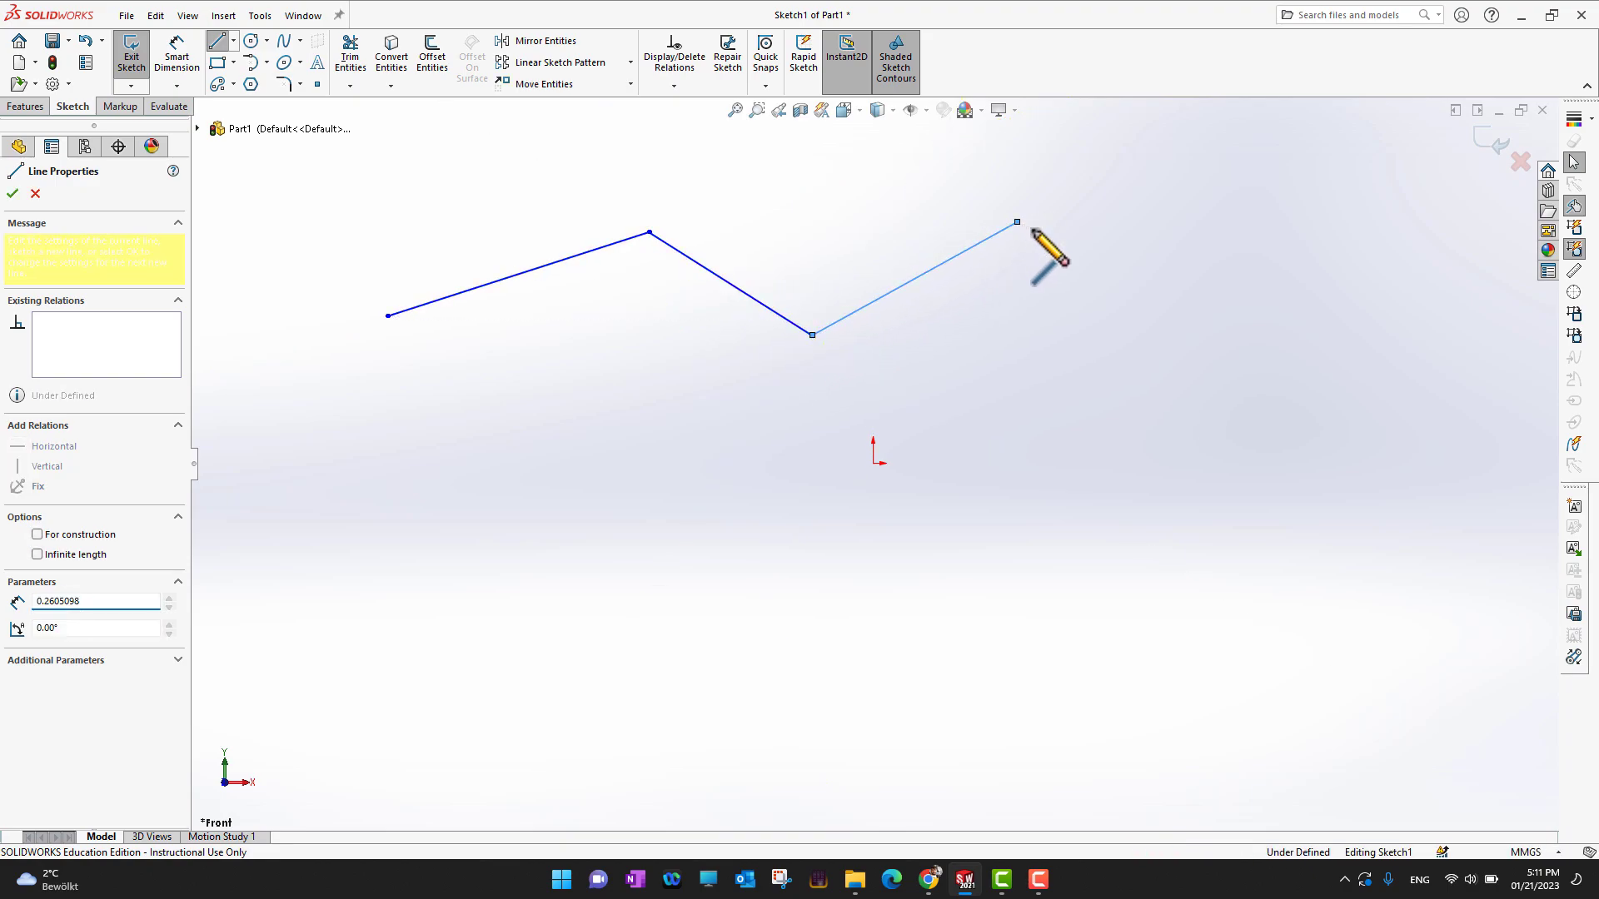
left_click(1223, 341)
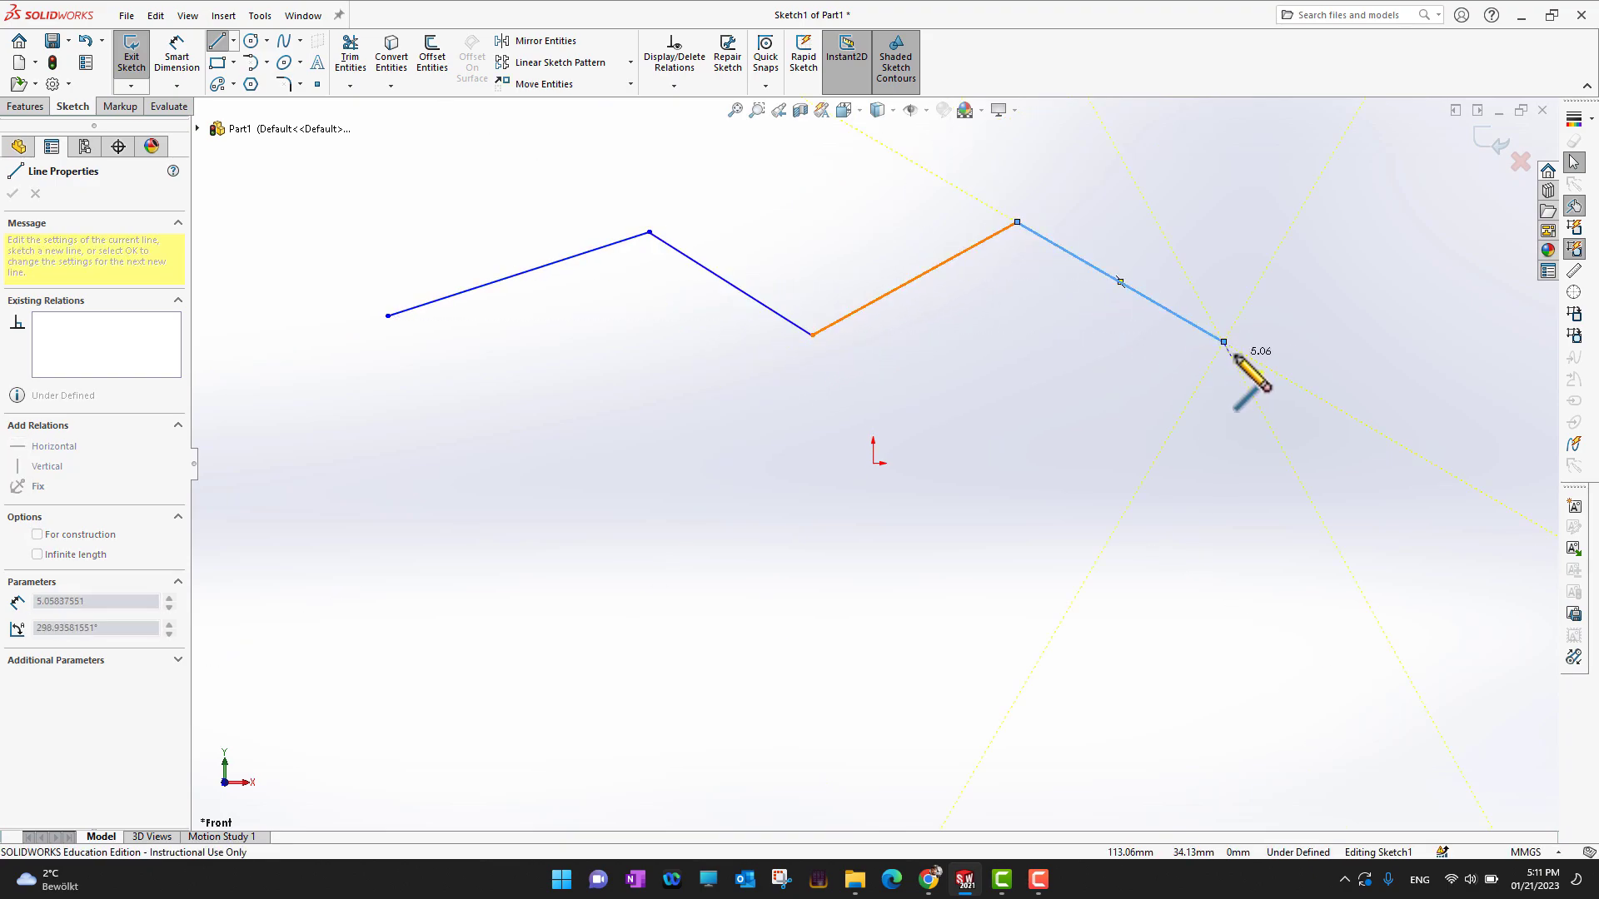
left_click(1209, 513)
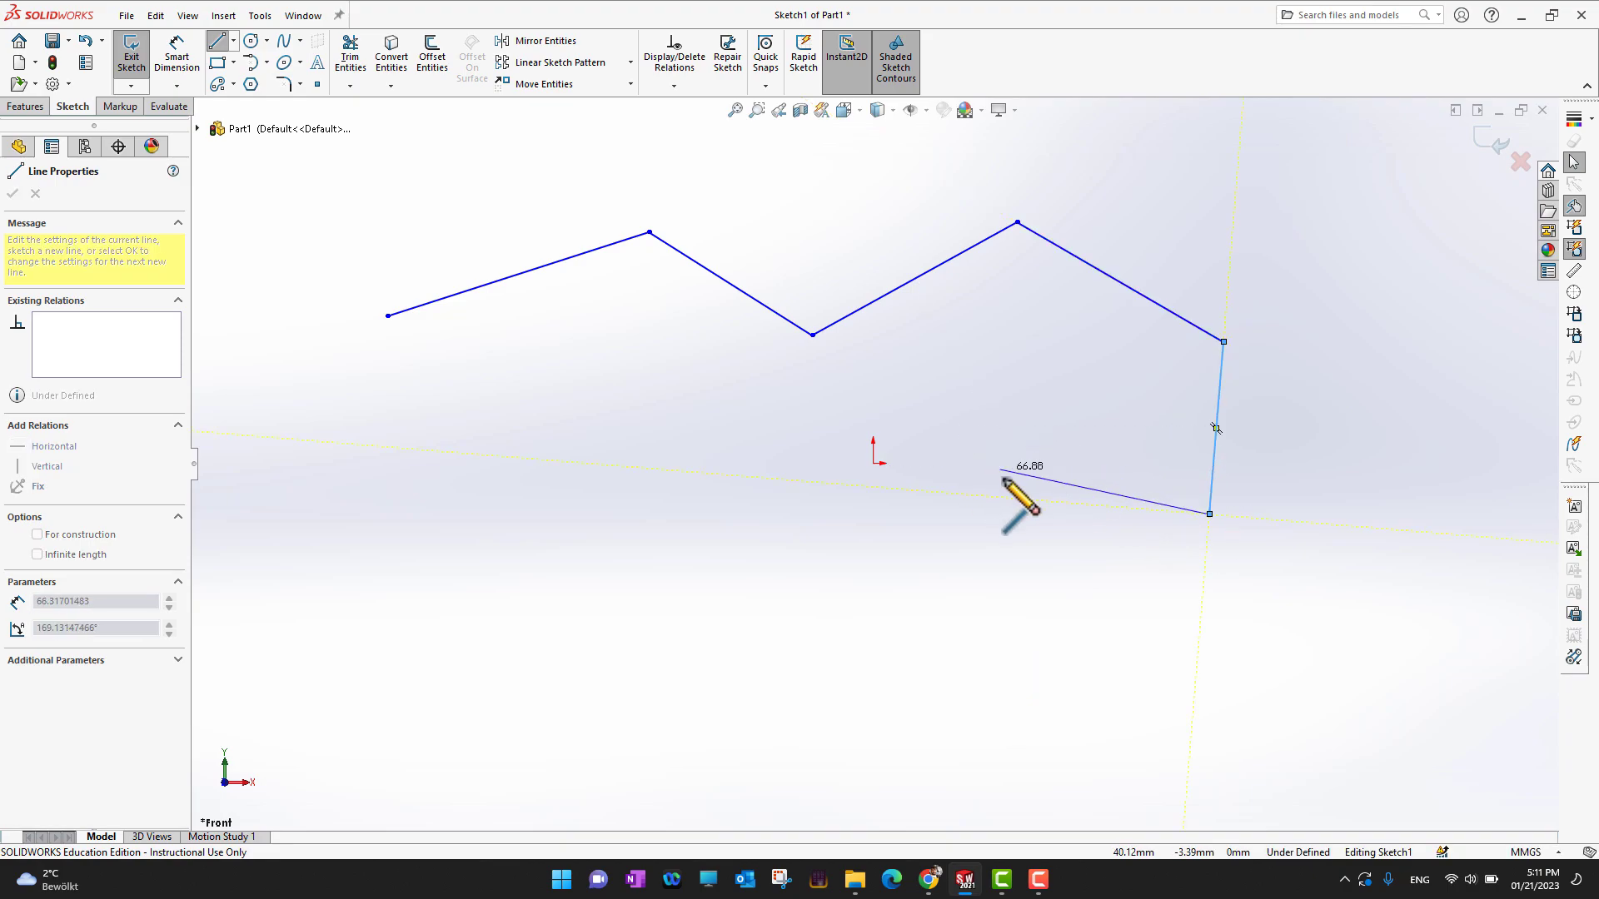
left_click(998, 549)
left_click(725, 506)
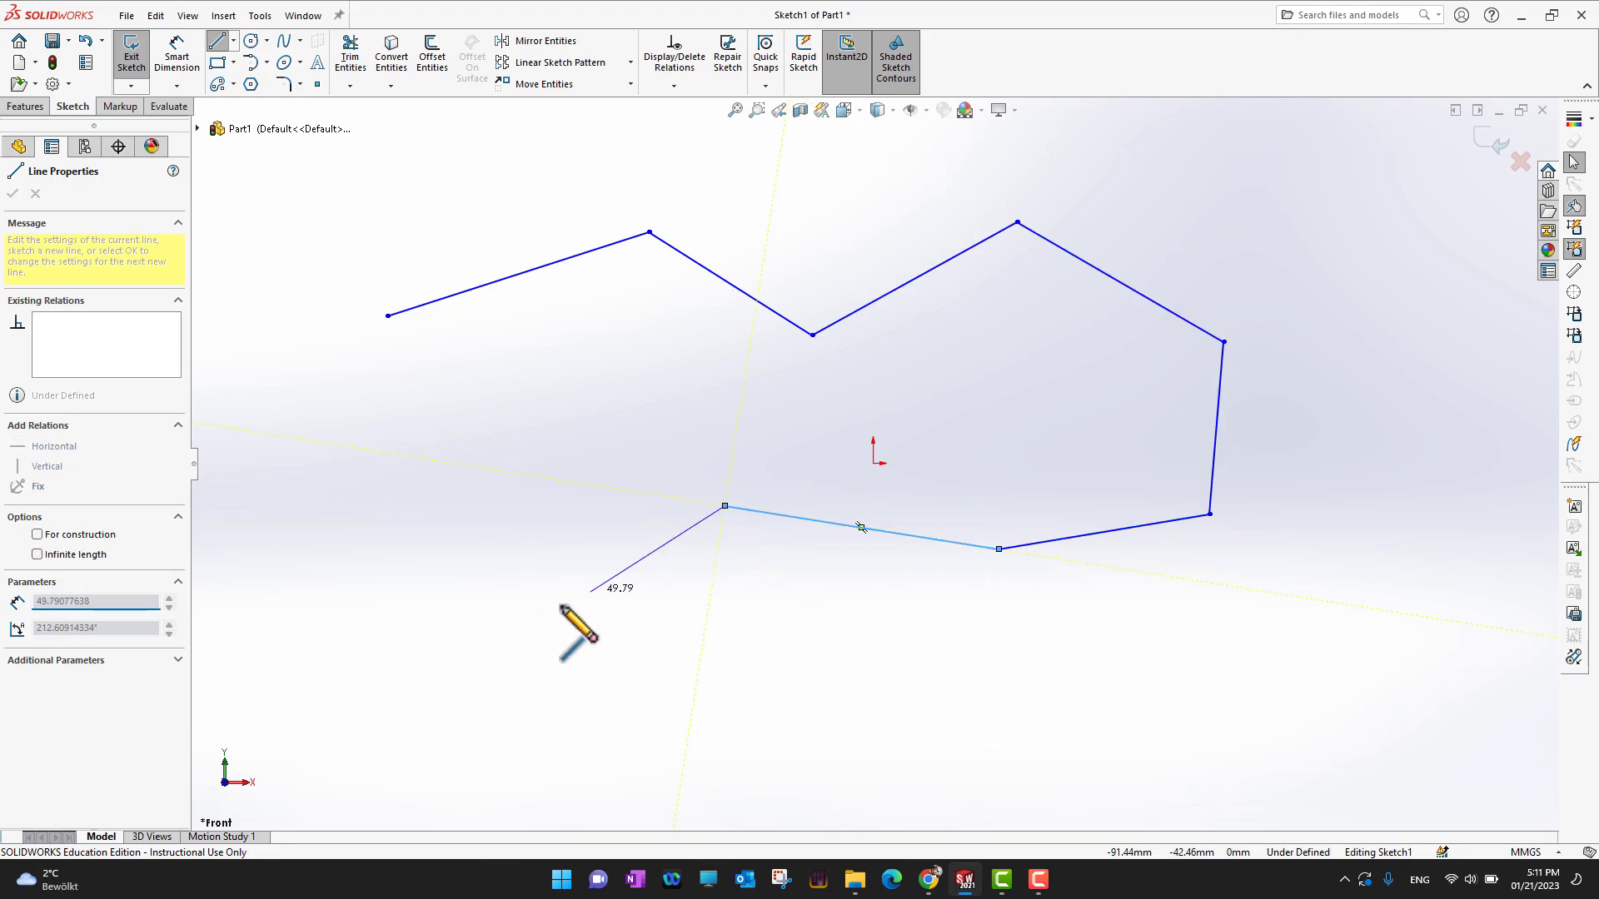
left_click(456, 641)
left_click(282, 505)
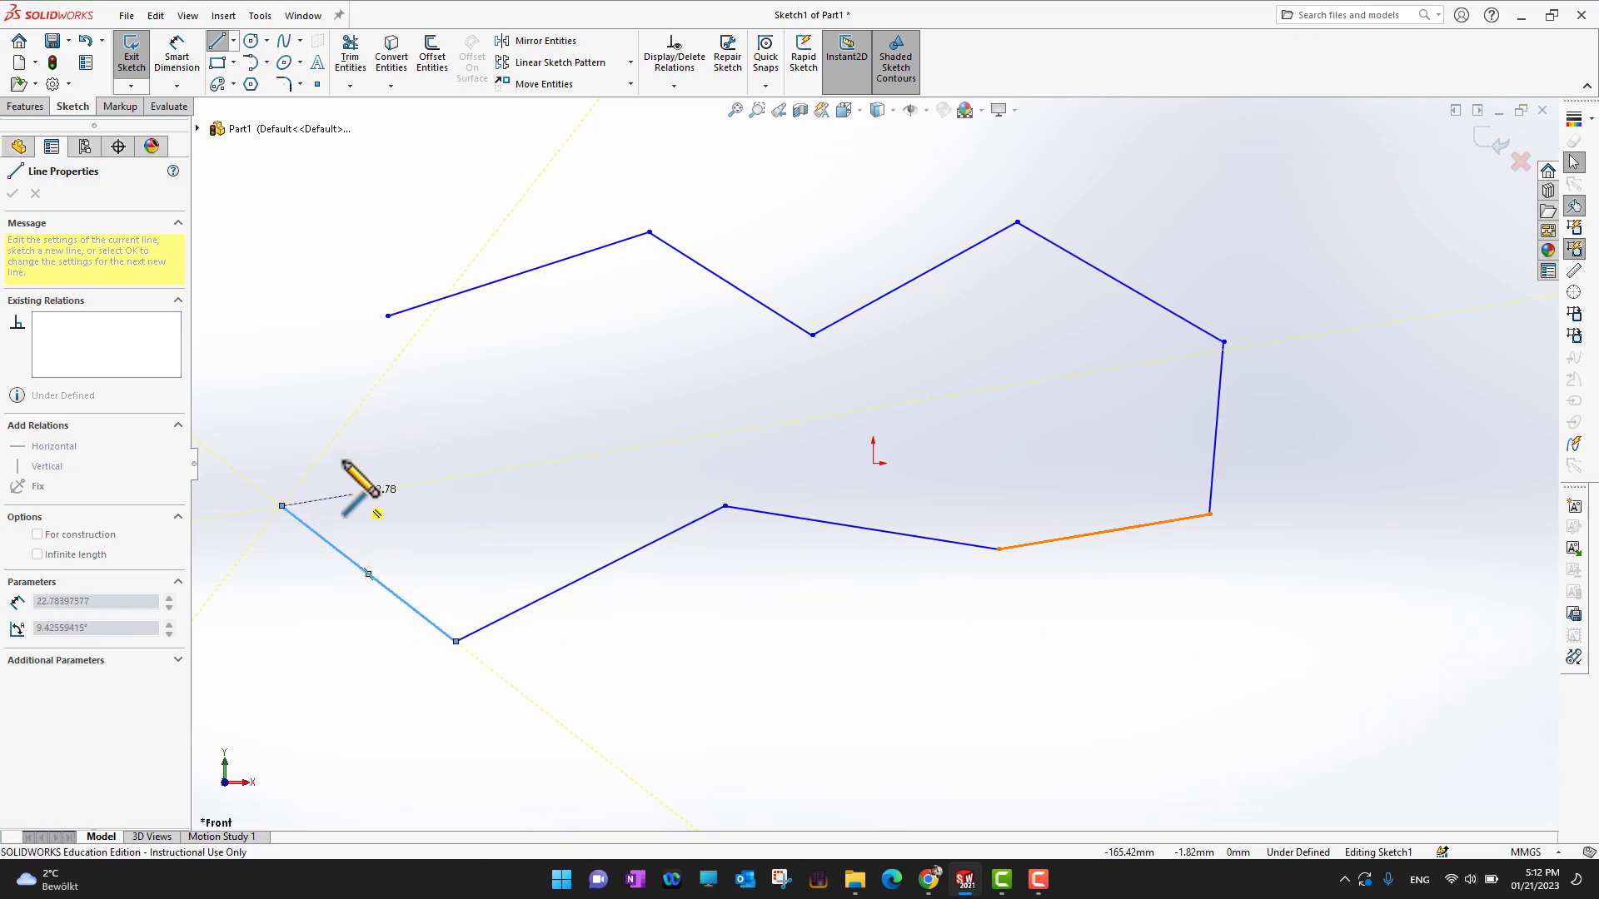
left_click(388, 317)
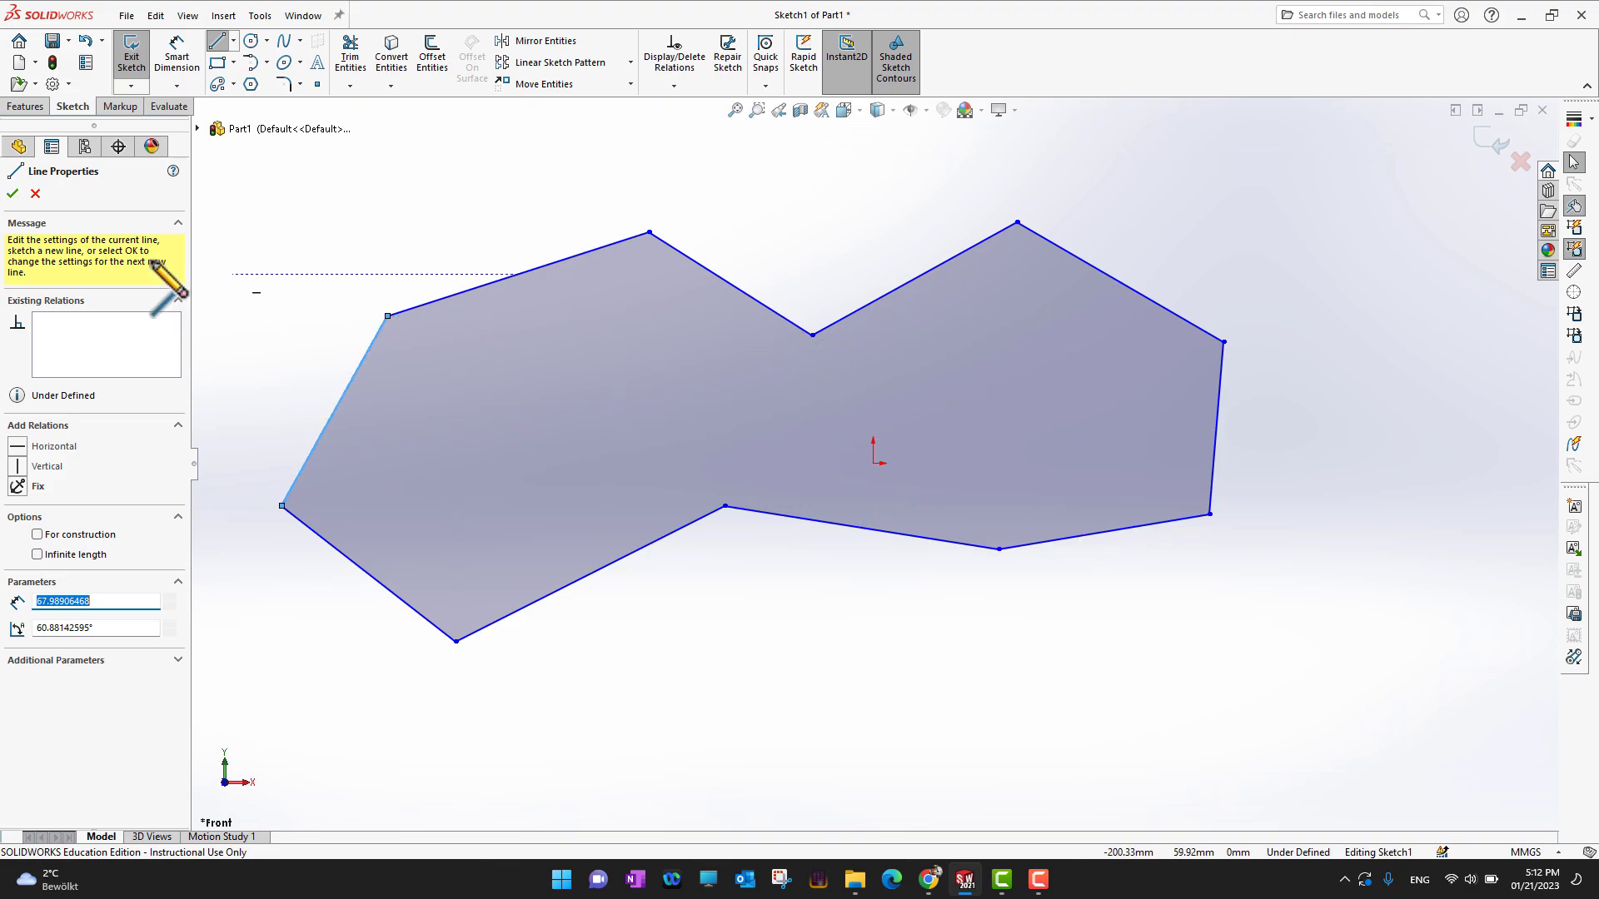
left_click(12, 195)
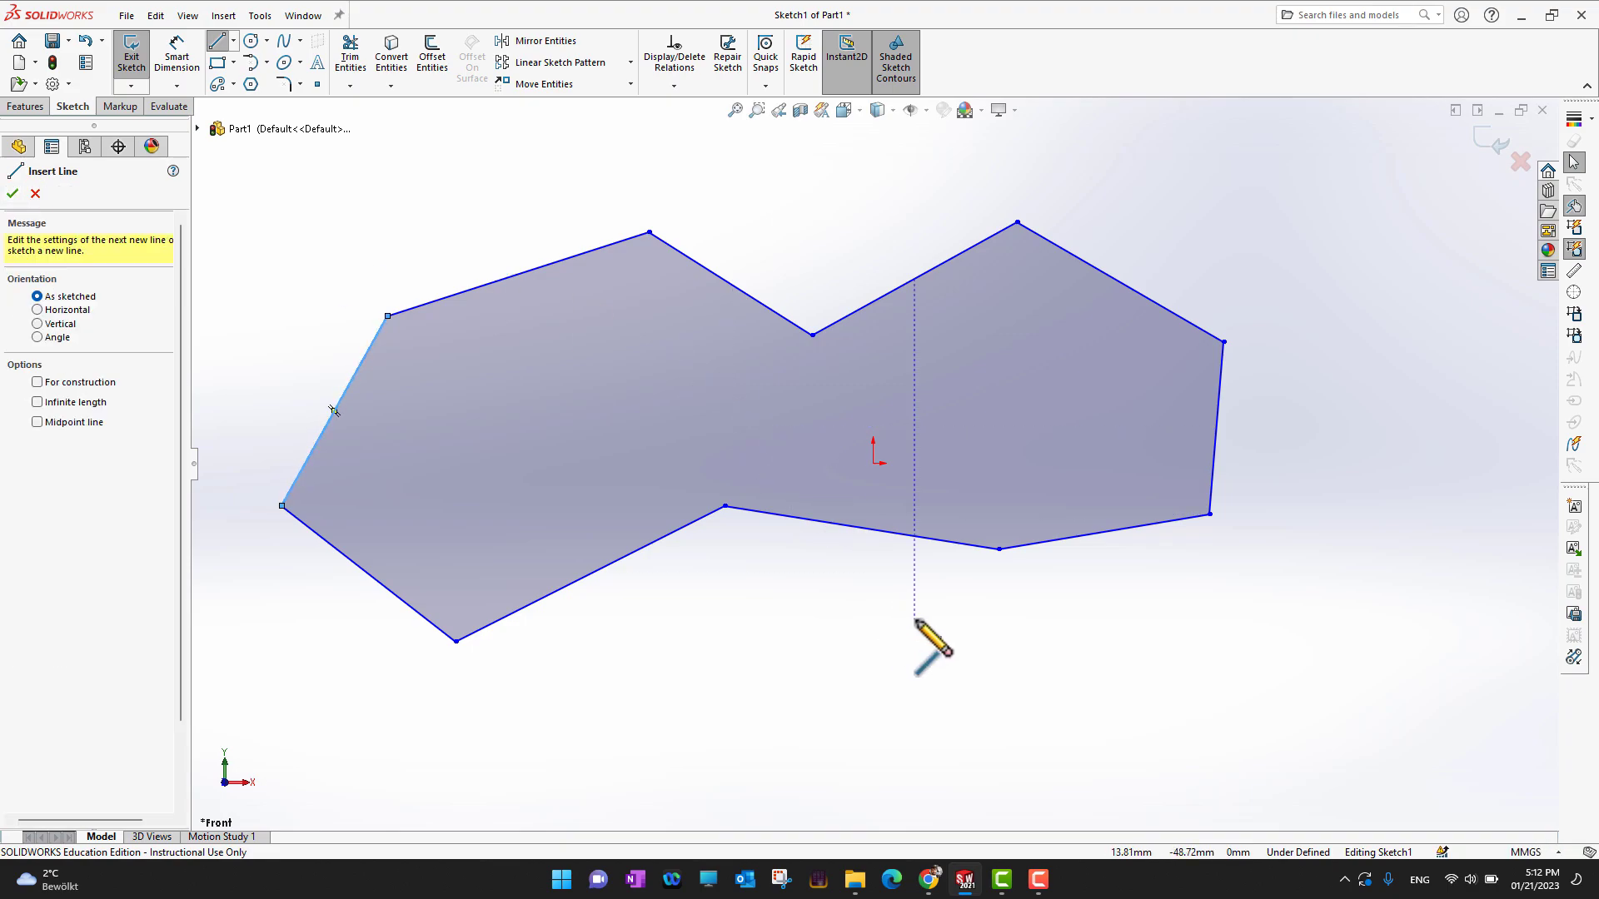
left_click(12, 193)
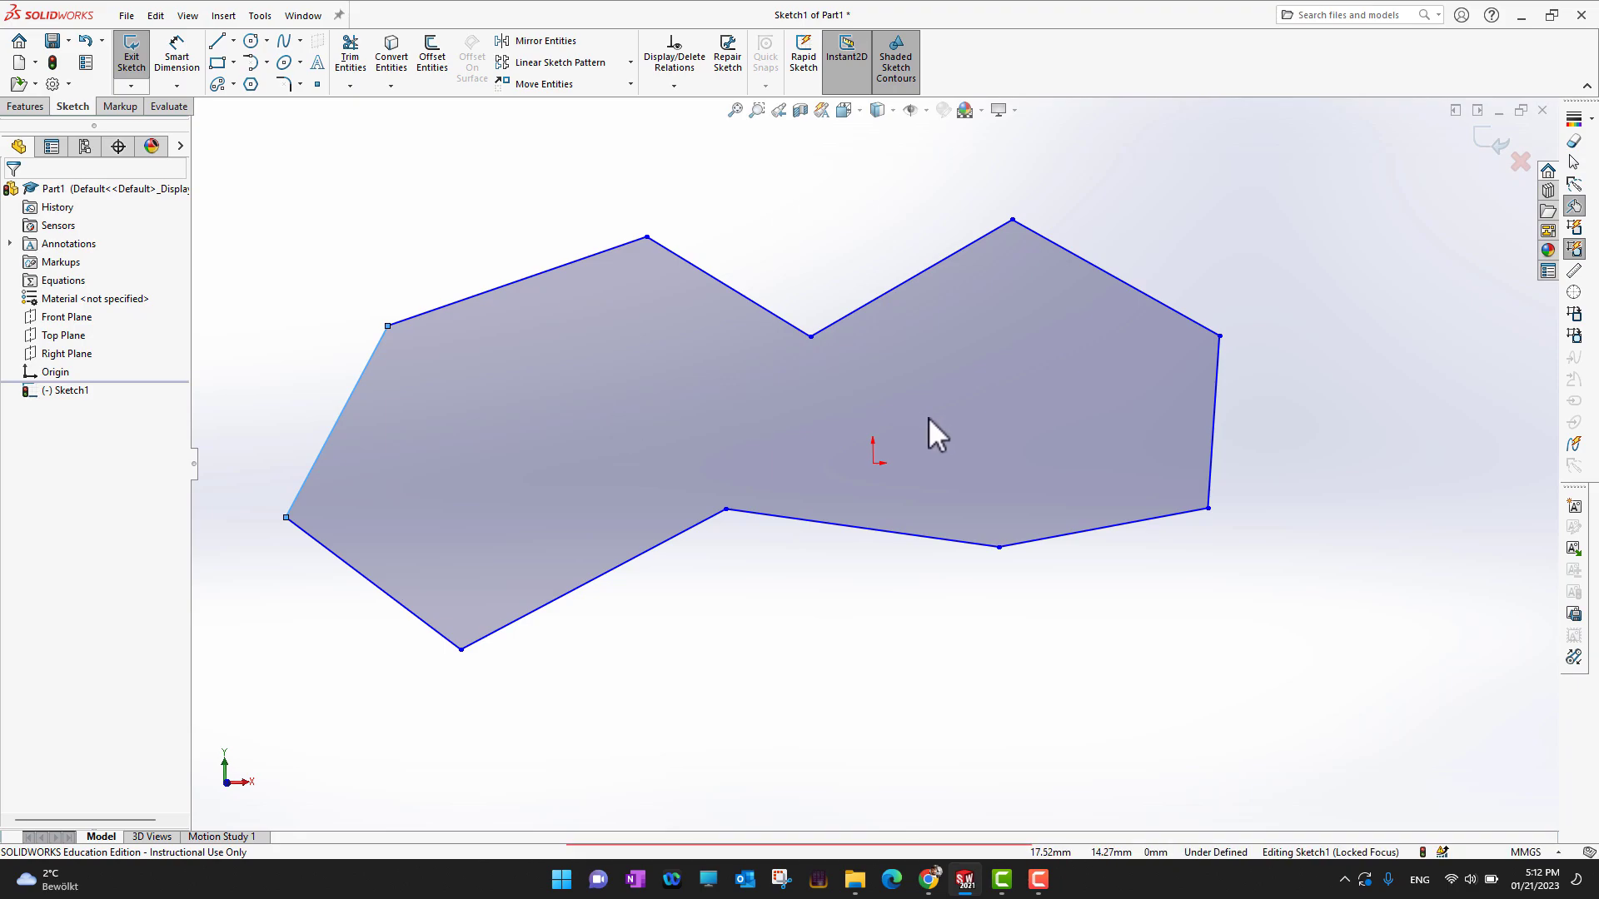
Set up a blind boss extrusion of the closed outline and pull its depth out to 72 mm.
left_click(34, 109)
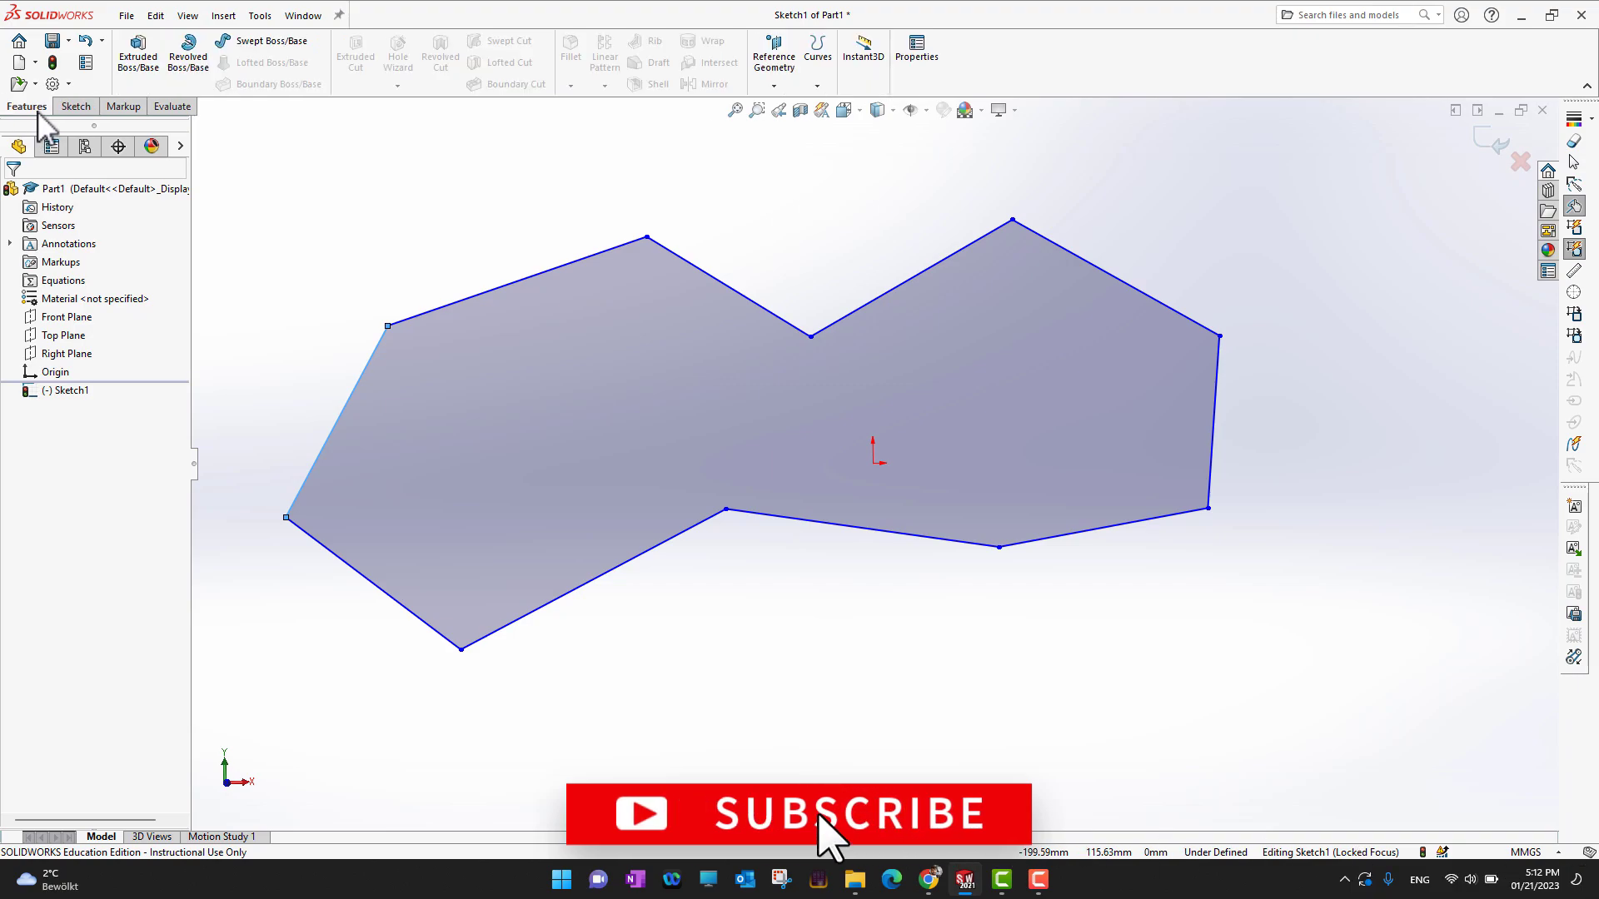
left_click(138, 59)
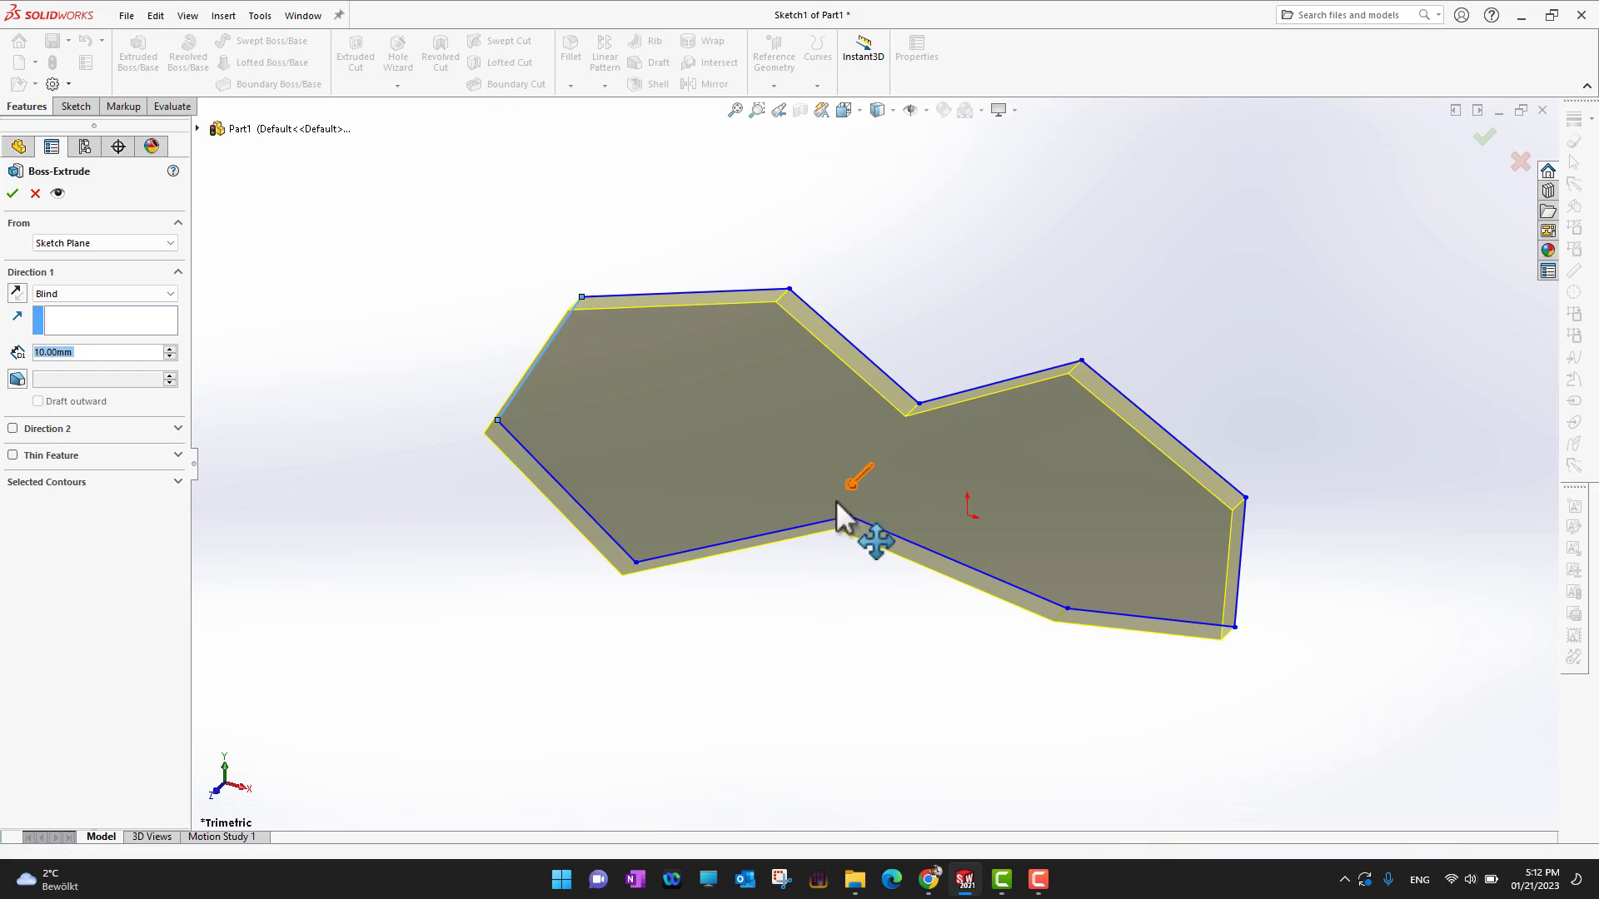
mouse_move(836, 499)
left_mouse_down()
mouse_move(716, 617)
mouse_move(845, 392)
mouse_move(745, 506)
mouse_move(821, 542)
mouse_move(817, 523)
mouse_move(728, 635)
mouse_move(858, 430)
mouse_move(944, 242)
mouse_move(818, 371)
mouse_move(707, 551)
left_mouse_up()
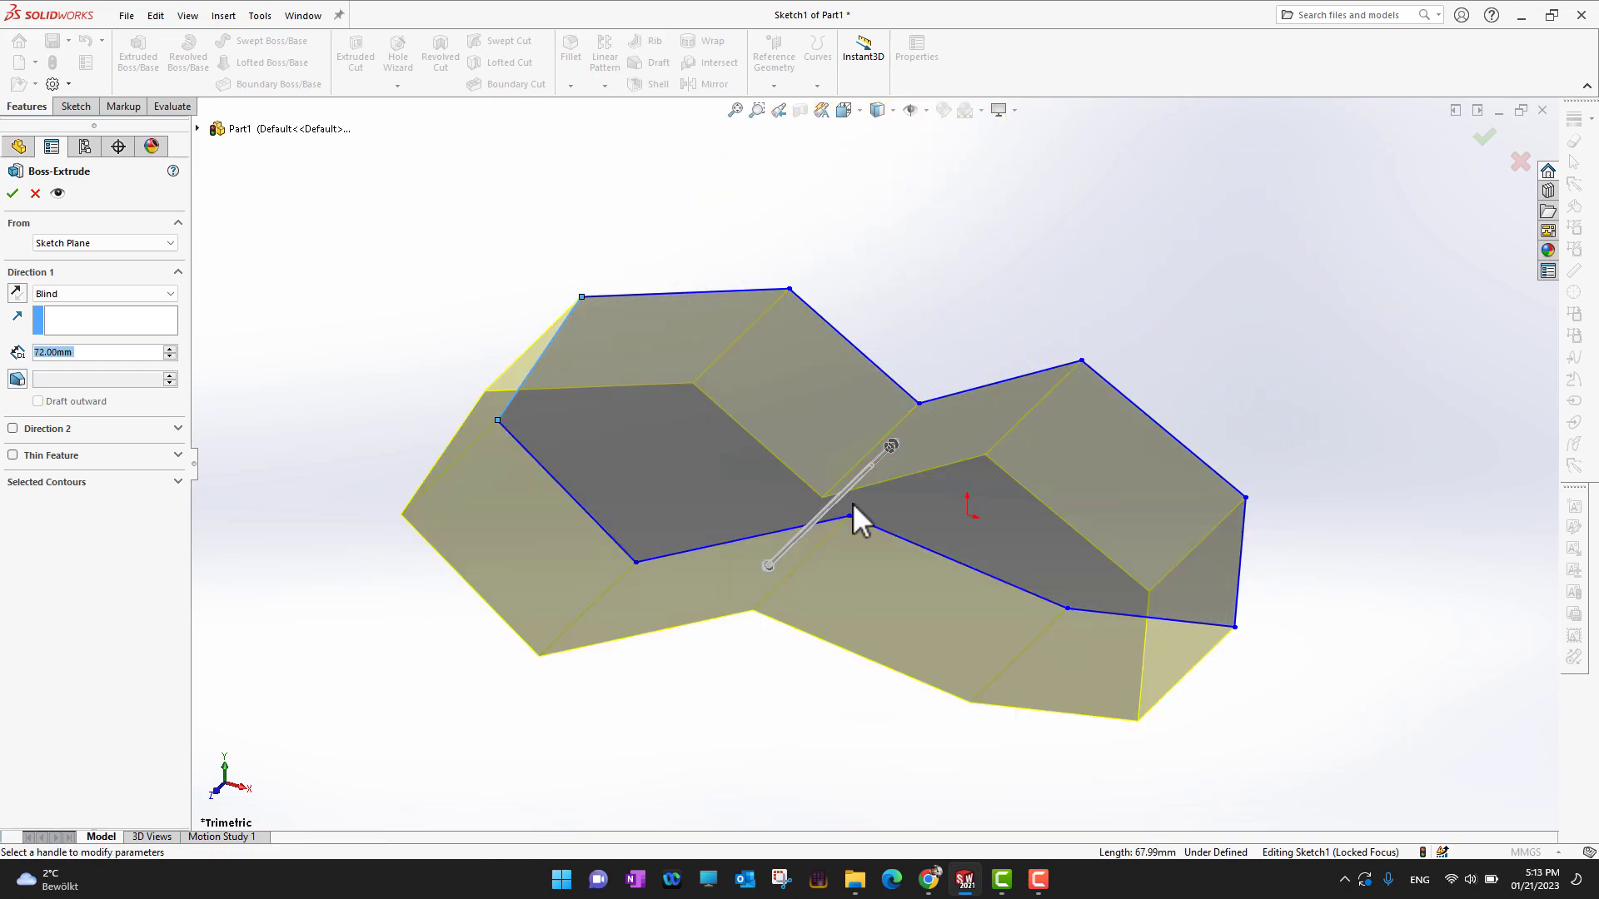
middle_click_drag(730, 791, 786, 633)
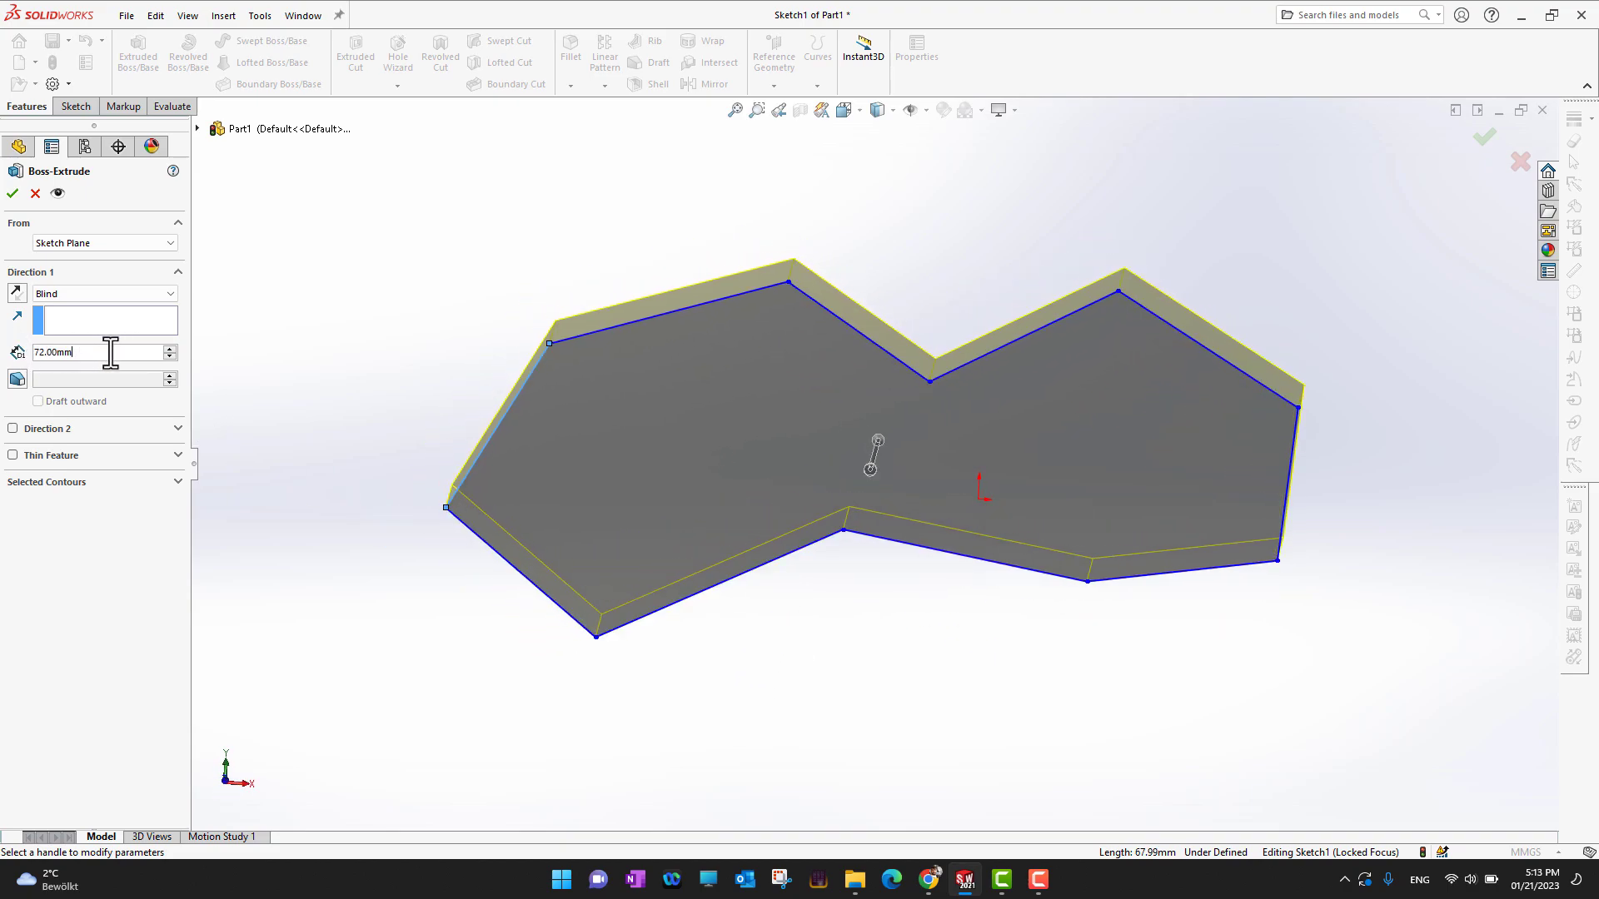
middle_click_drag(884, 543, 1018, 326)
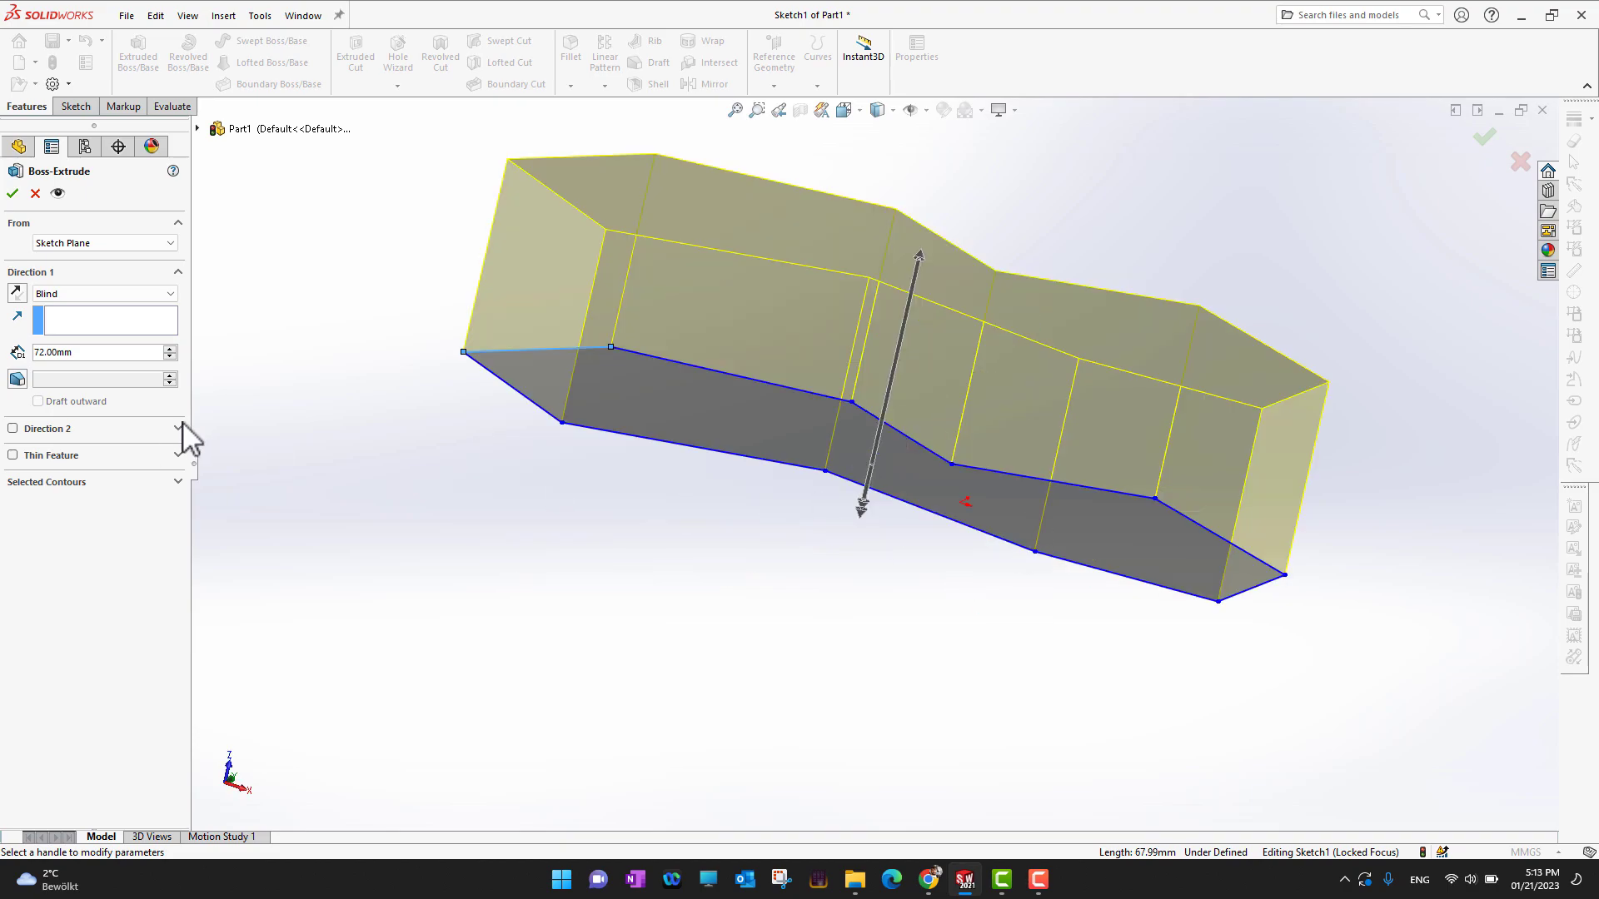
Reduce the extrusion depth in 10 mm decrements and raise it back to 72 mm.
left_click(171, 357)
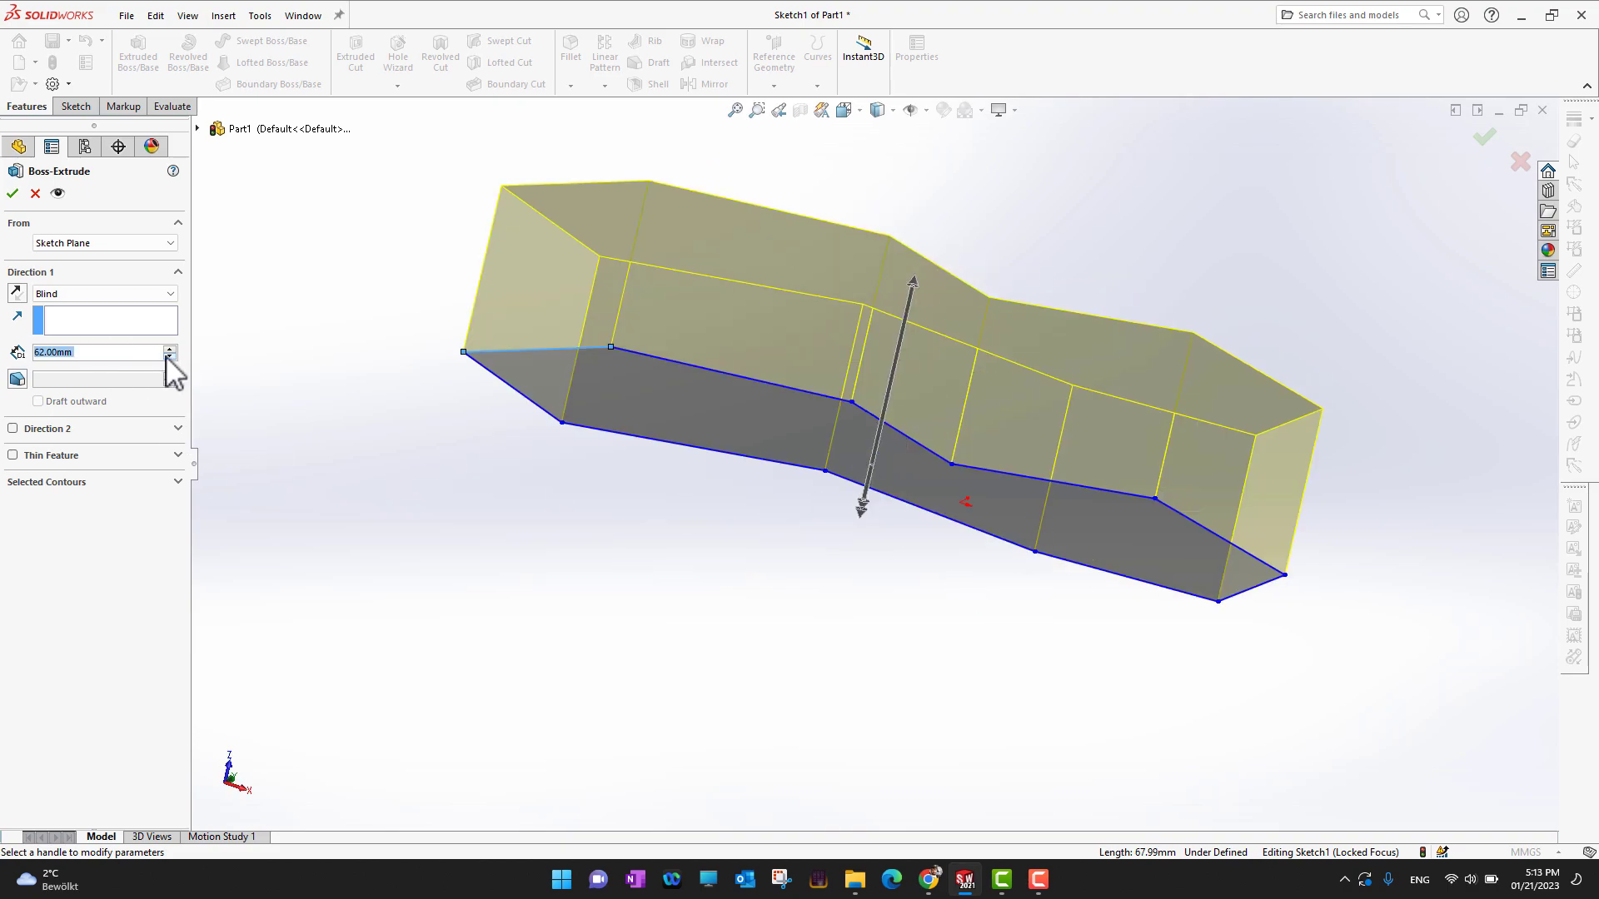
left_click(171, 357)
left_click(170, 356)
left_click(171, 356)
left_click(171, 357)
left_click(171, 349)
left_click(171, 349)
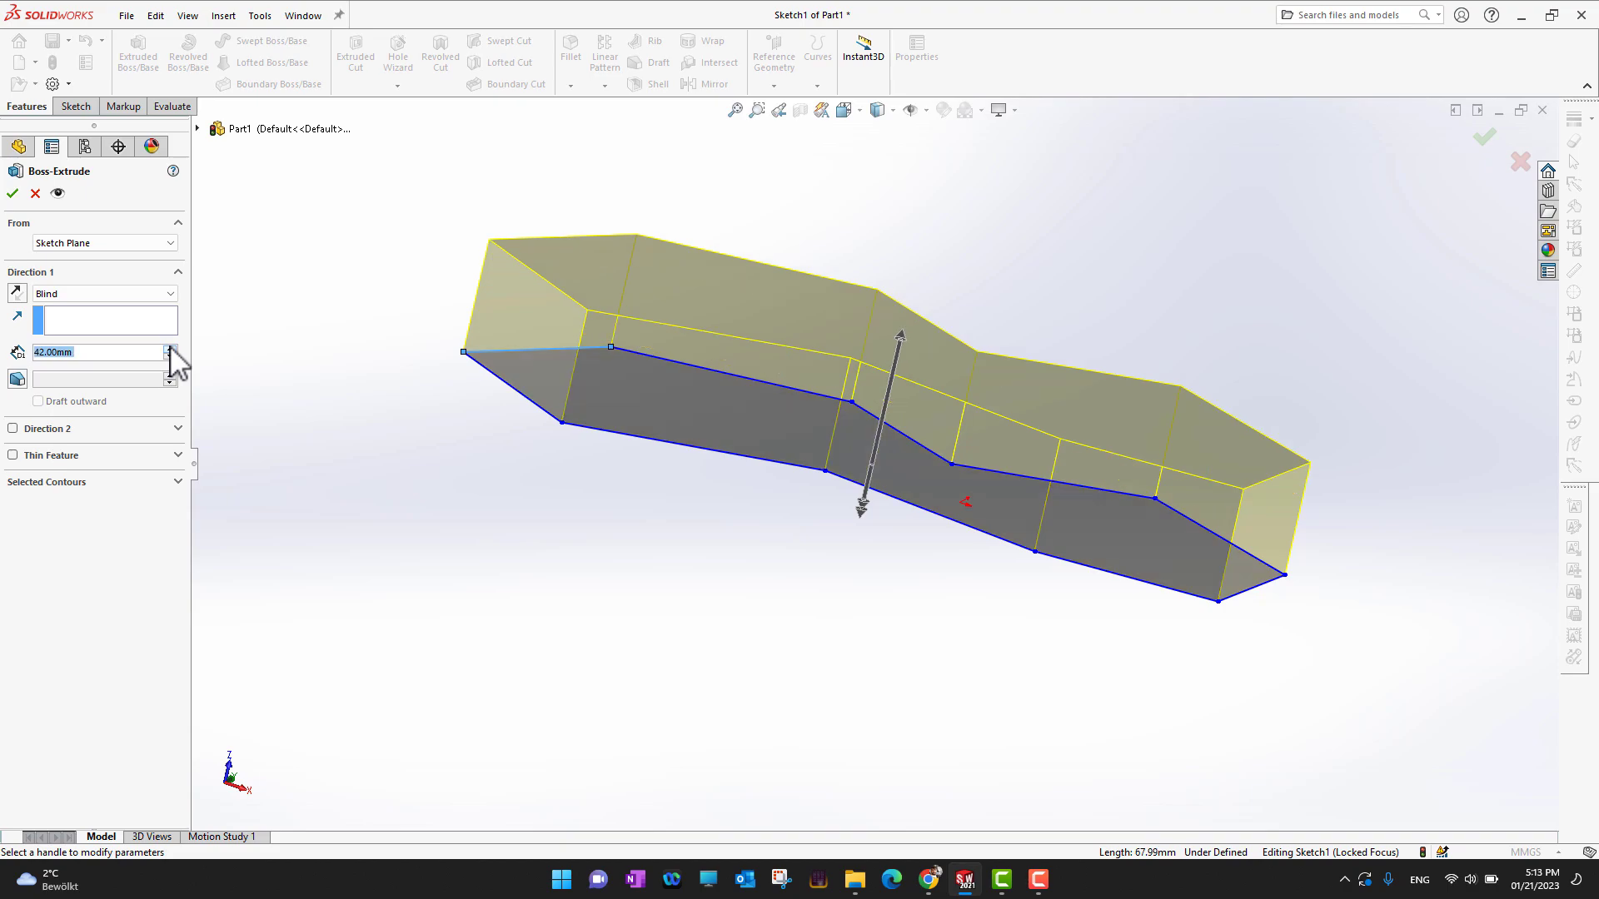
left_click(171, 349)
left_click(171, 349)
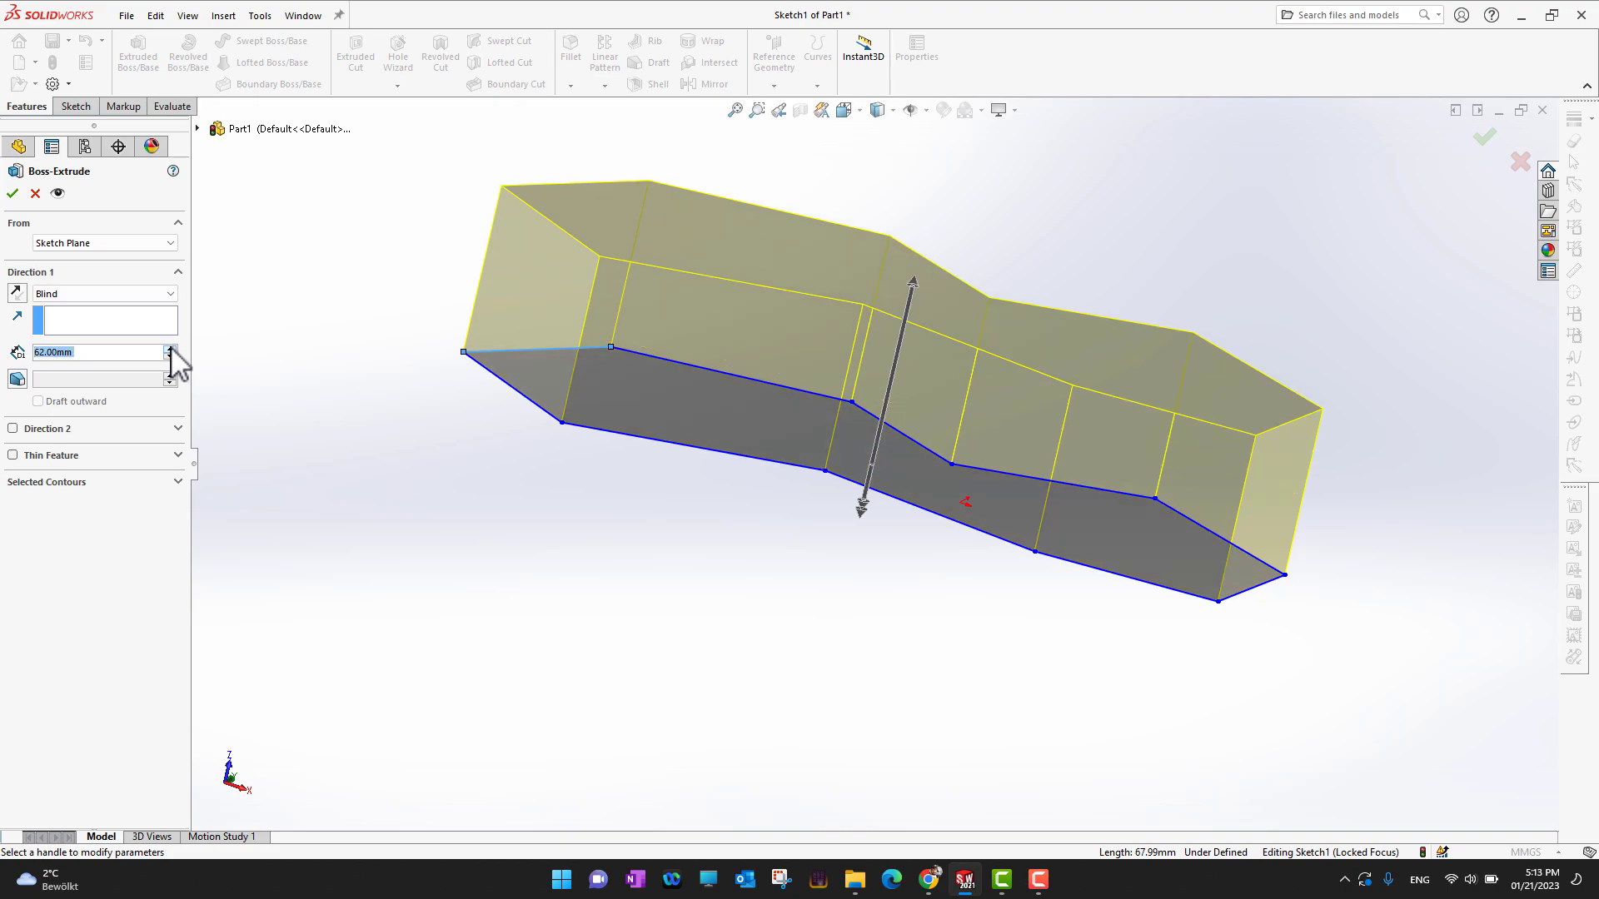
left_click(171, 349)
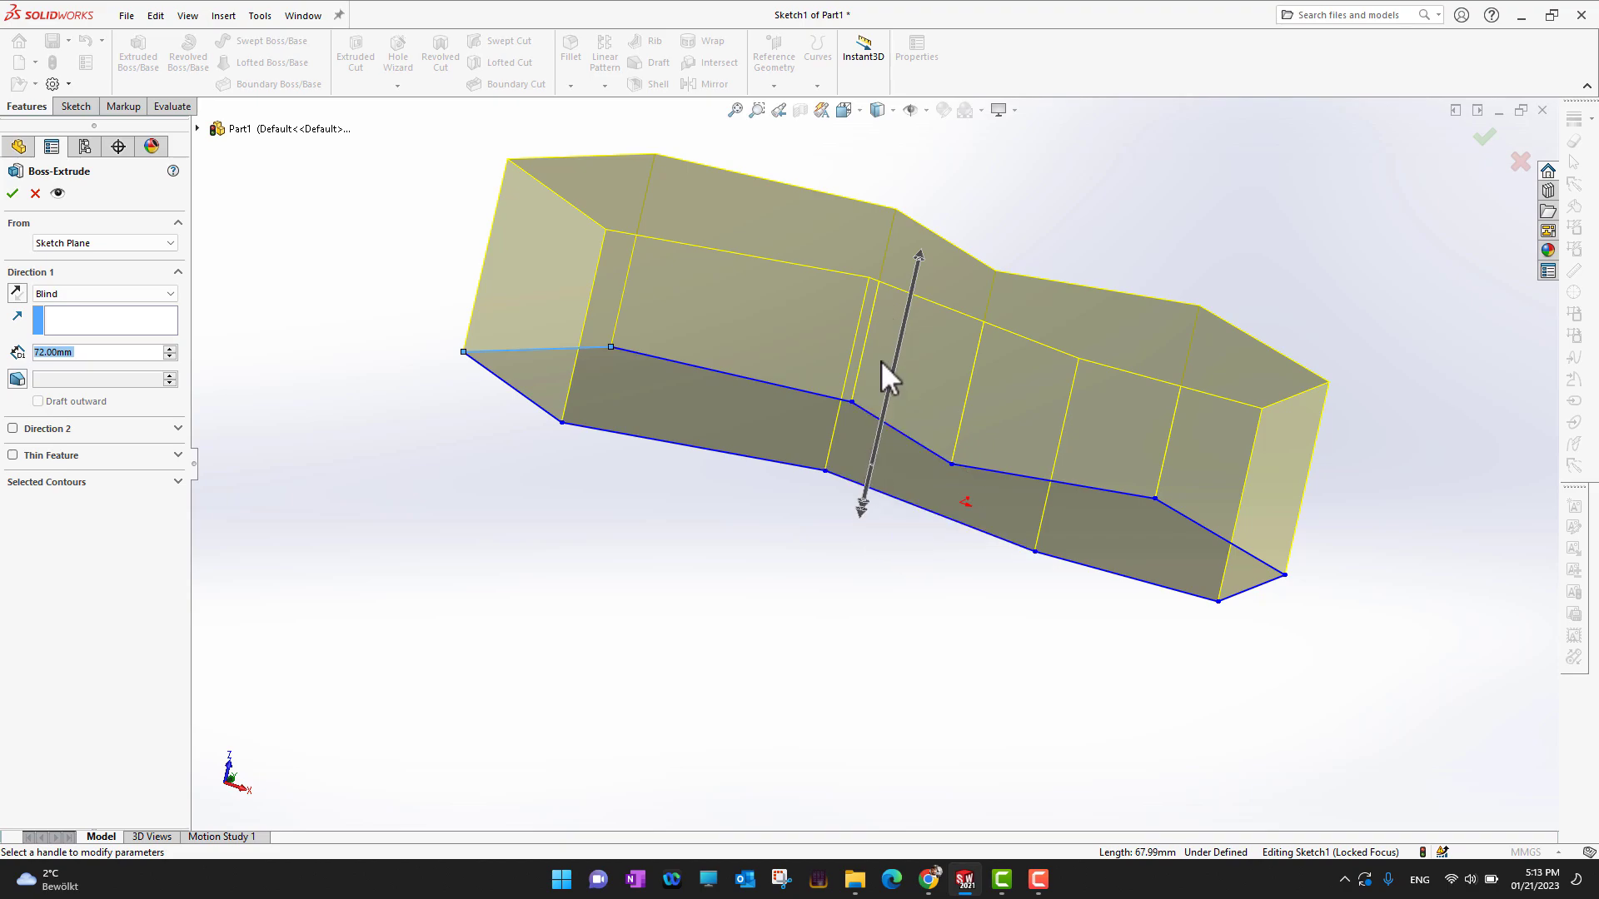
Try reversing the extrusion direction, restore the original direction, and accept the 72 mm blind extrusion.
left_click(16, 293)
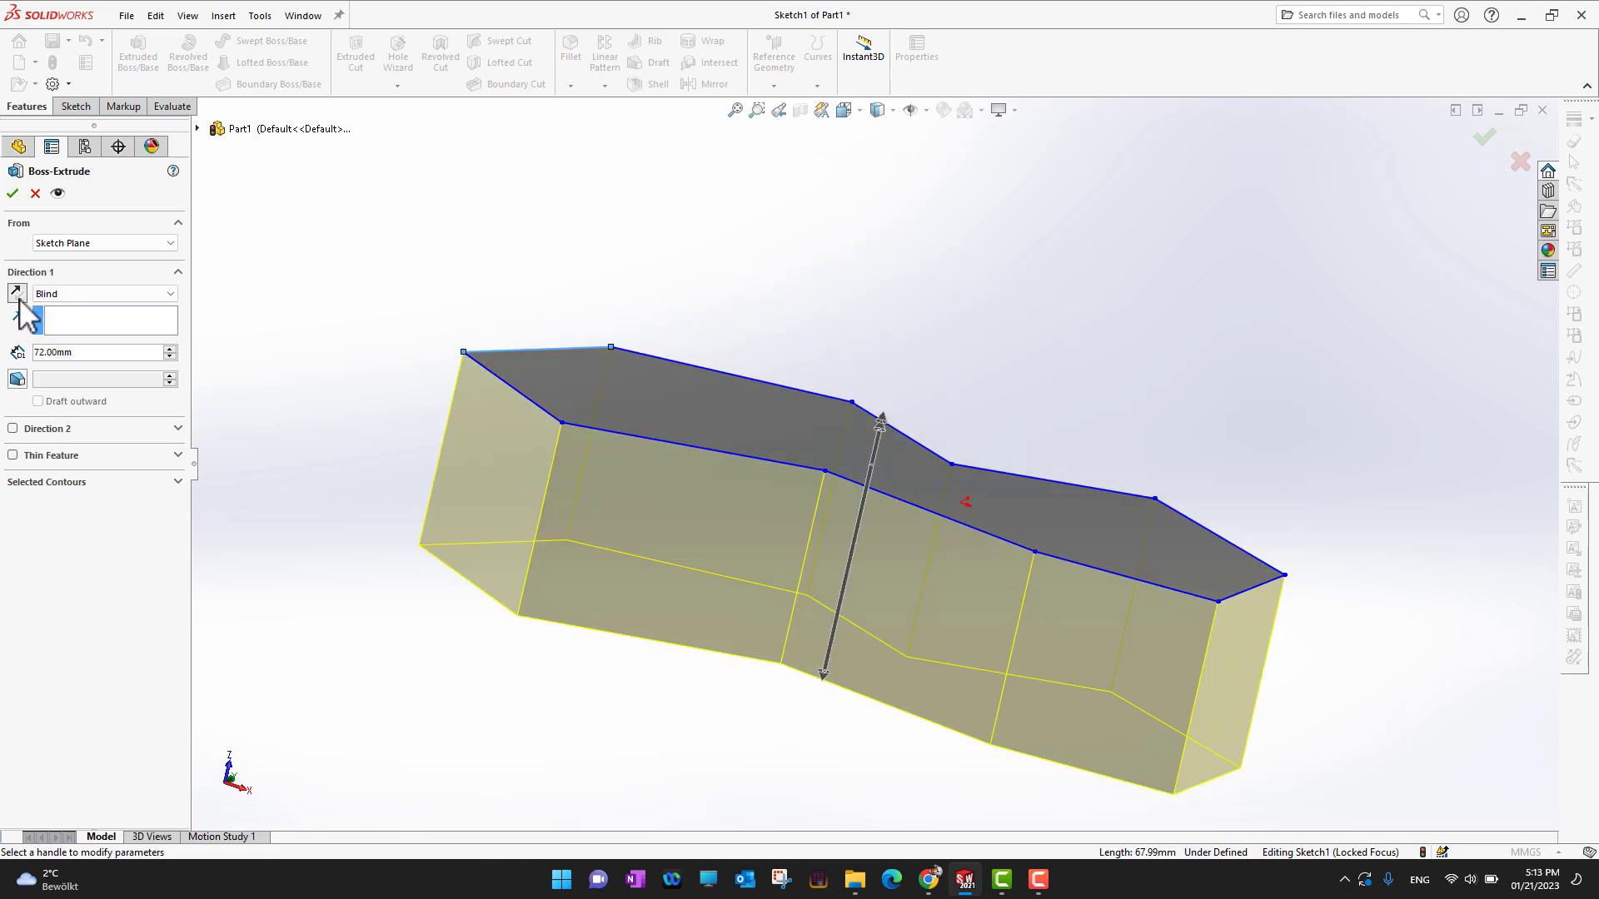
left_click(17, 294)
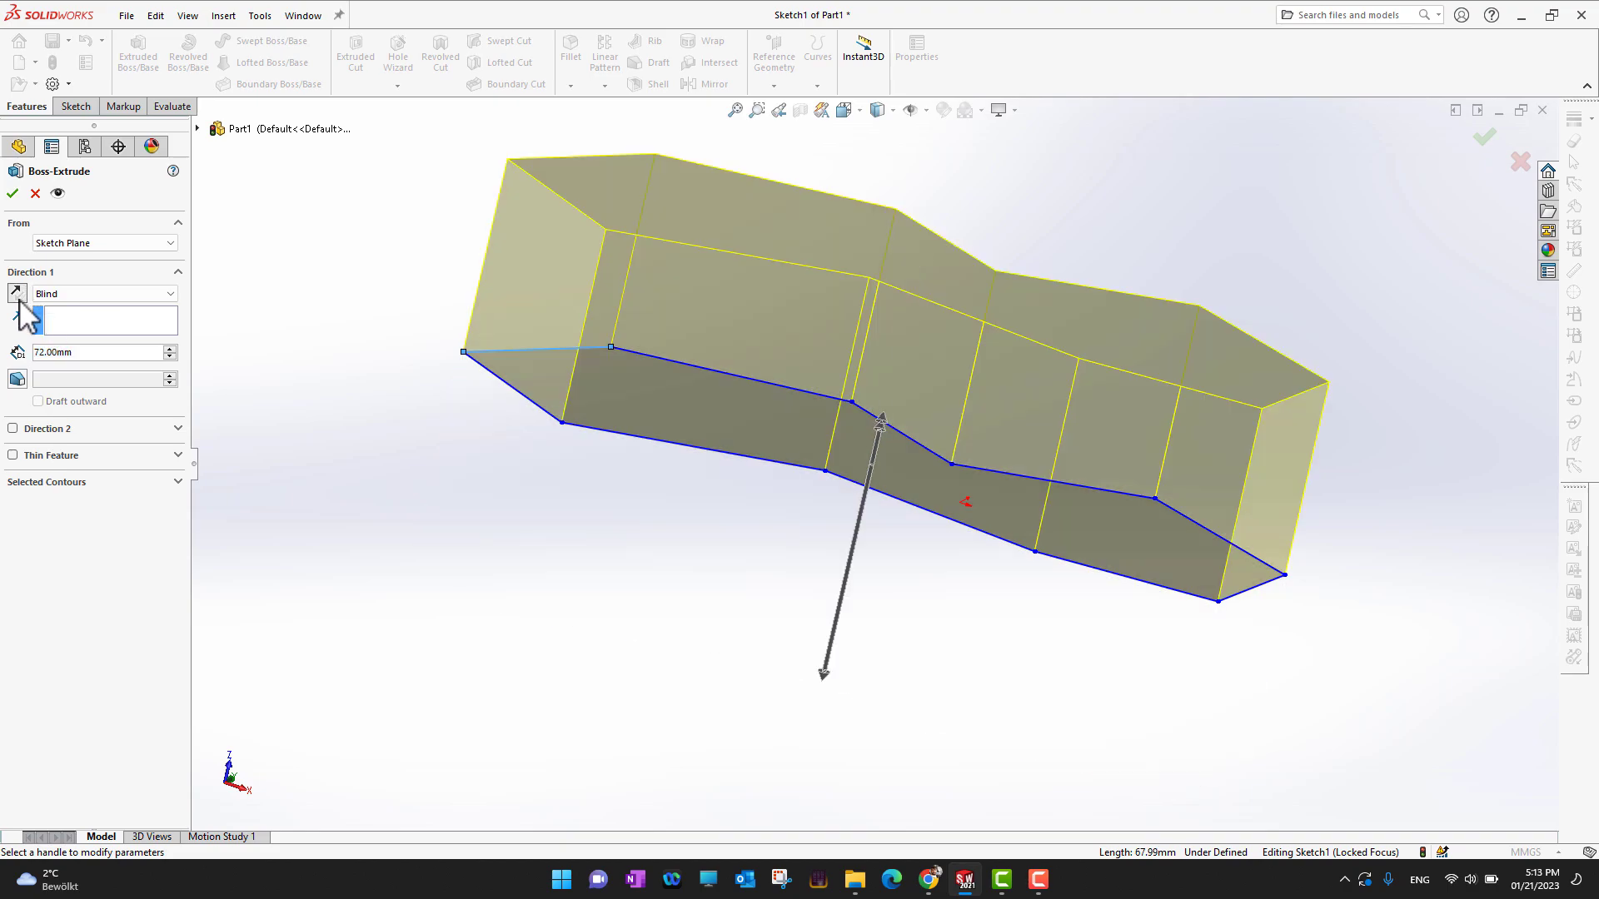
left_click(17, 294)
left_click(16, 294)
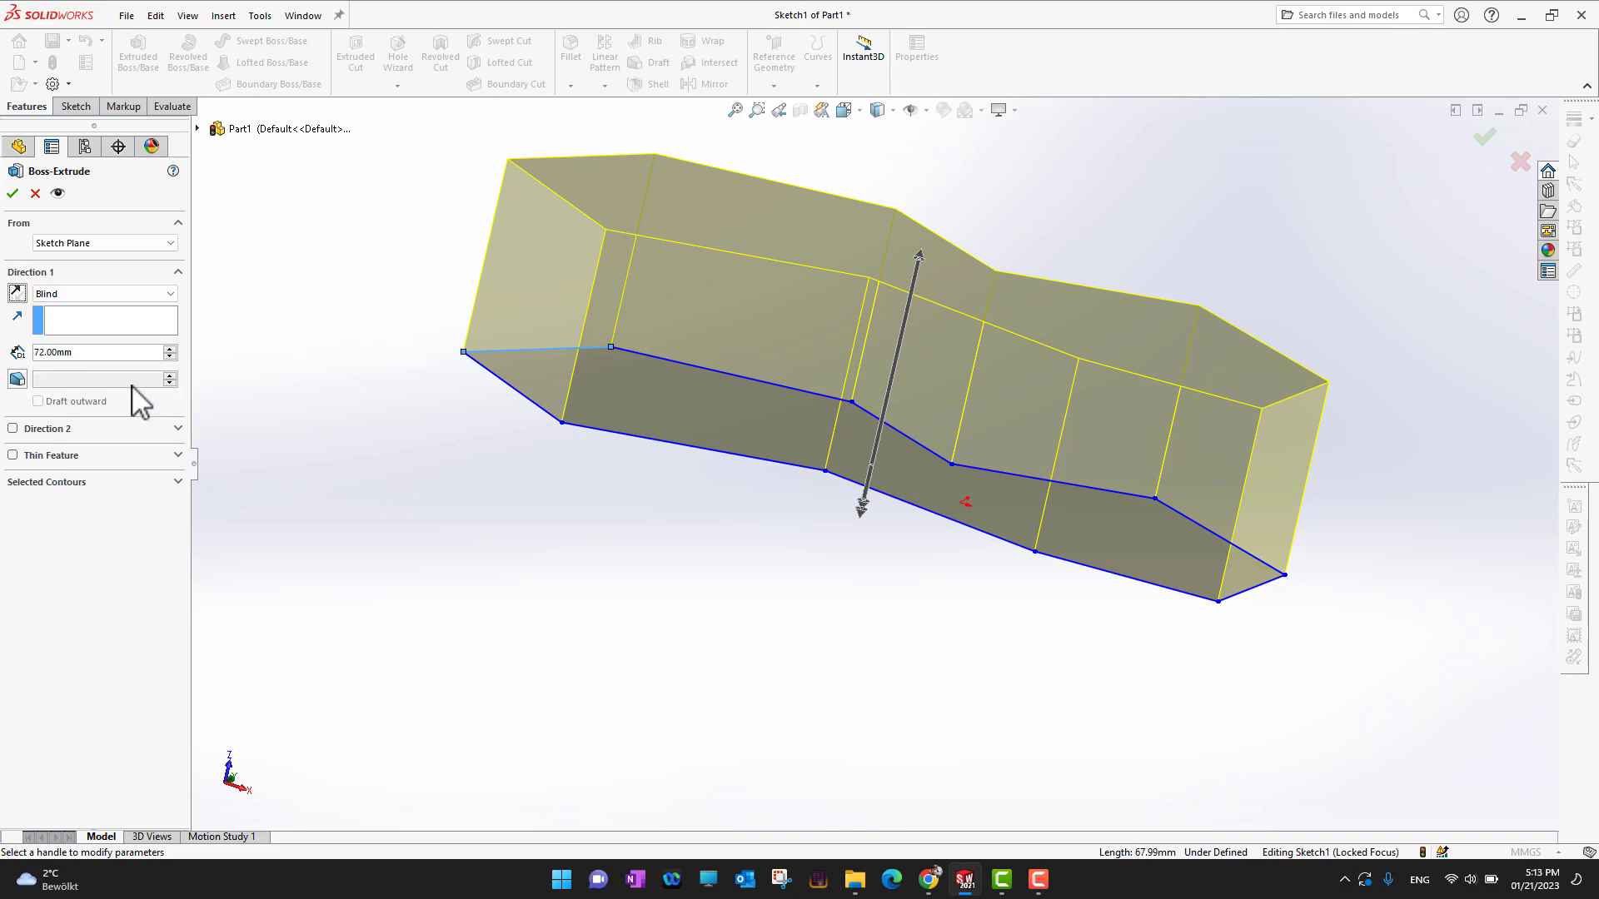
left_click(12, 193)
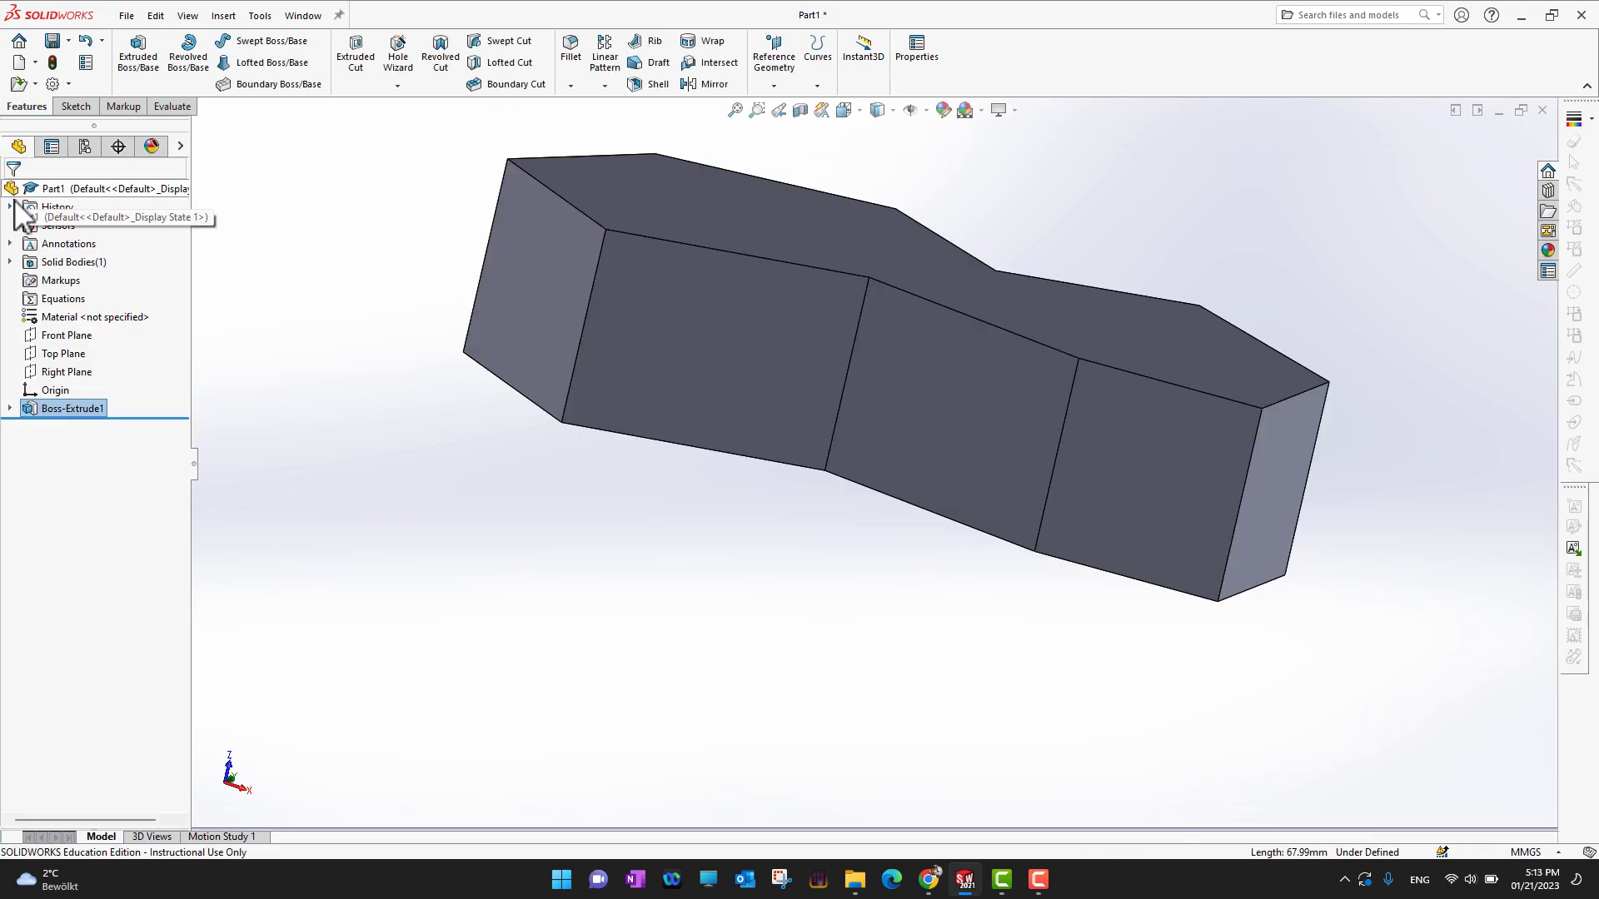
Start a sketch on the solid's upper face and draw three separate circles with radii of about 29, 15 and 15 mm.
mouse_move(1135, 268)
middle_mouse_down()
mouse_move(1196, 296)
mouse_move(1114, 499)
mouse_move(1196, 642)
mouse_move(1141, 475)
mouse_move(1127, 328)
mouse_move(1118, 374)
middle_mouse_up()
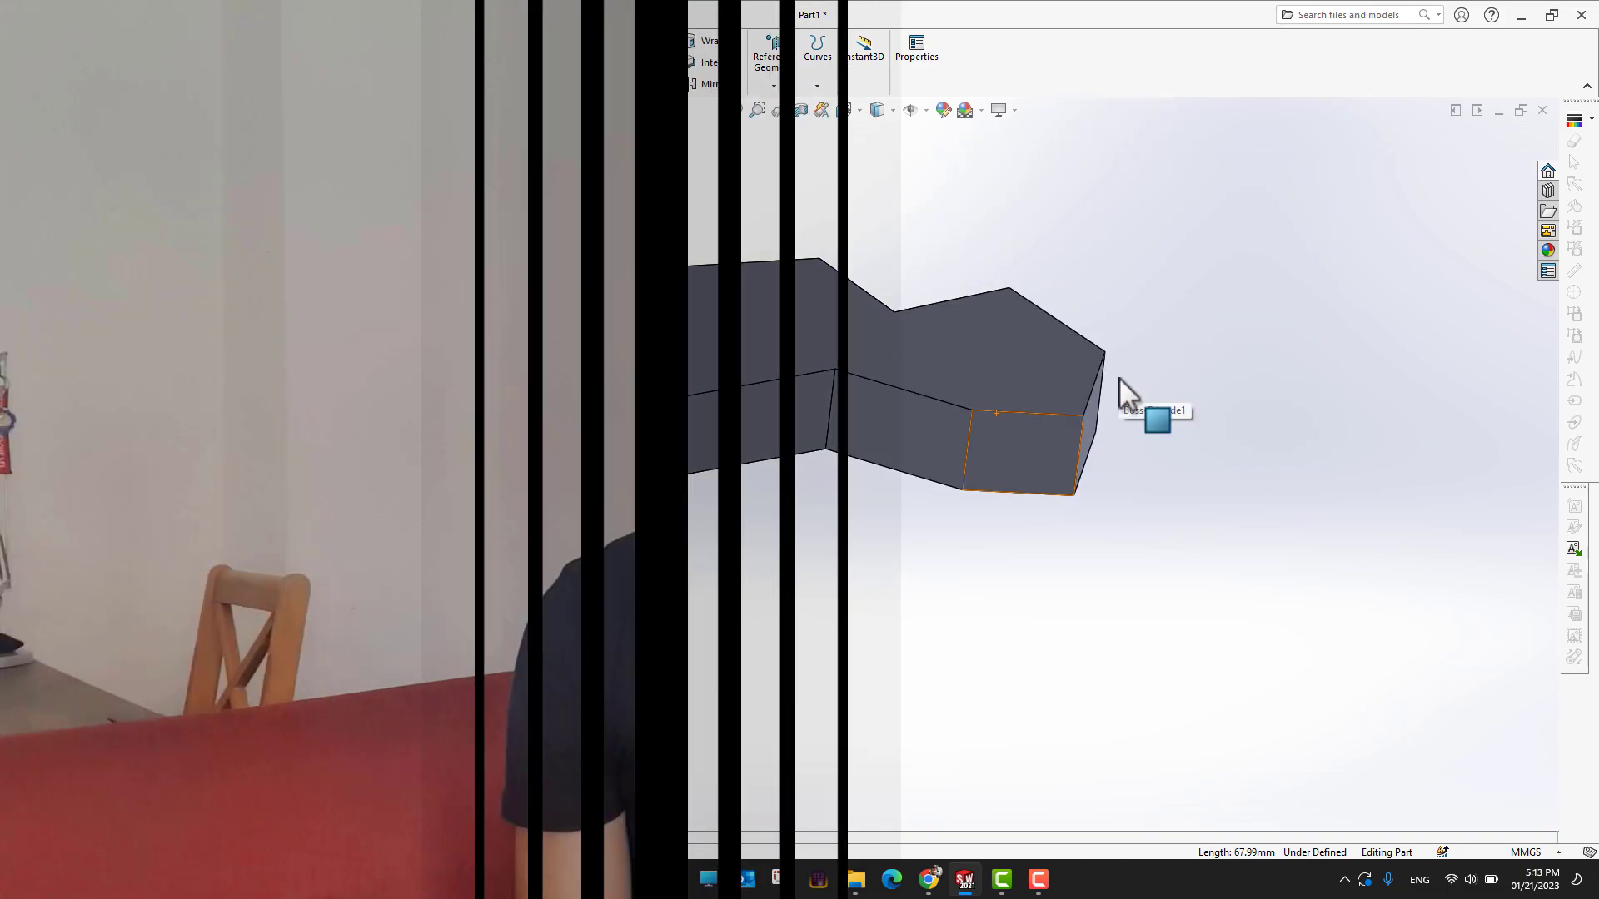
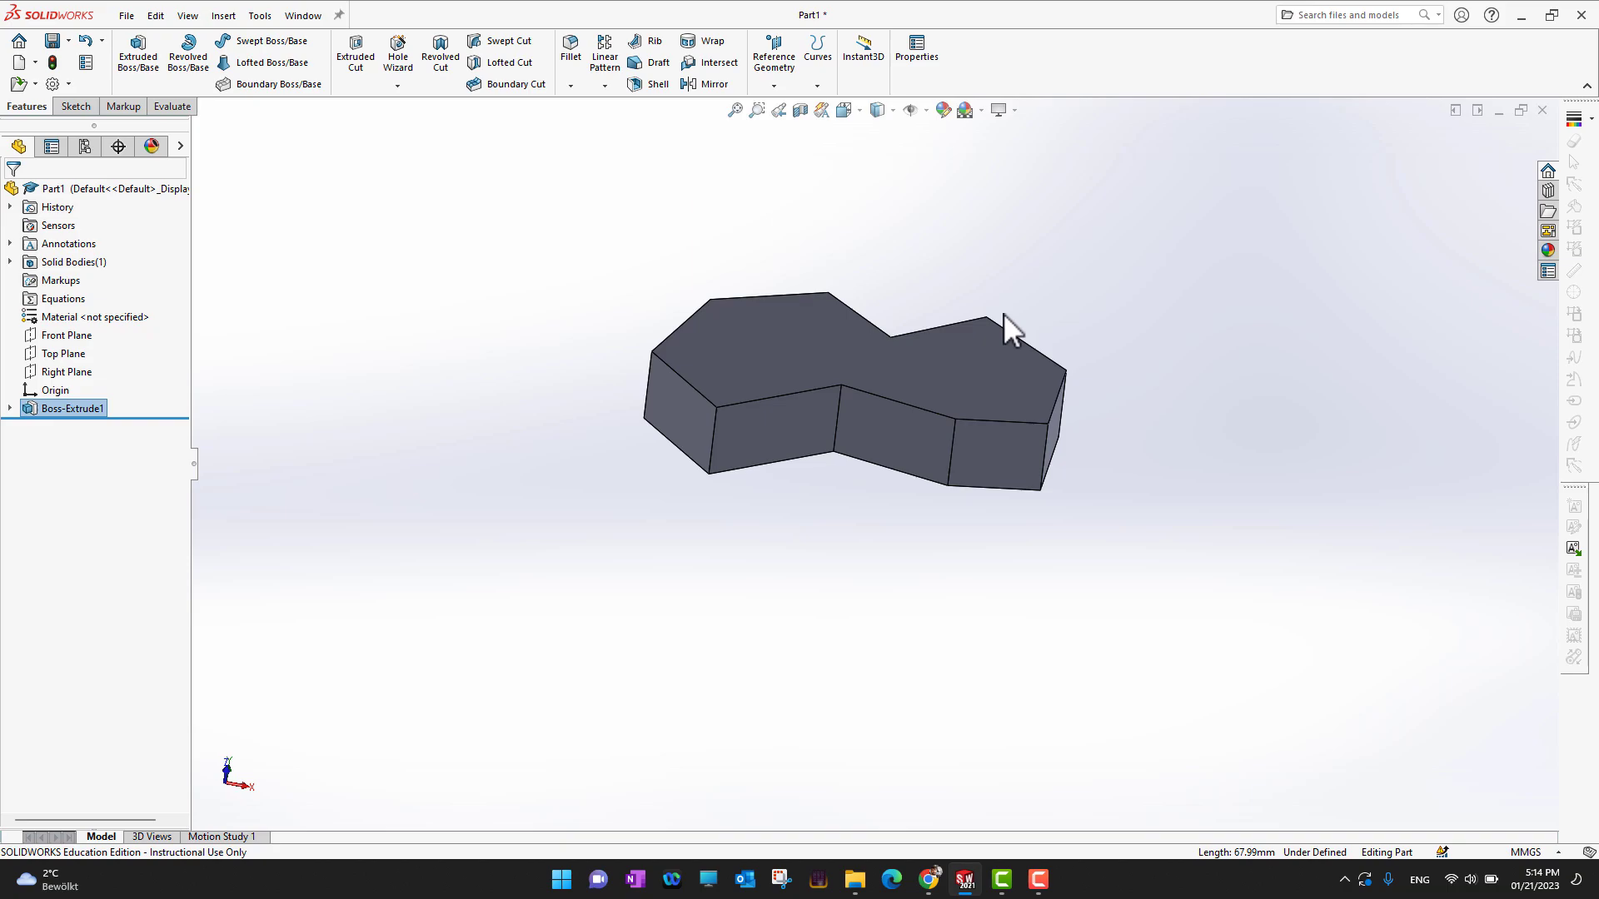
key("z")
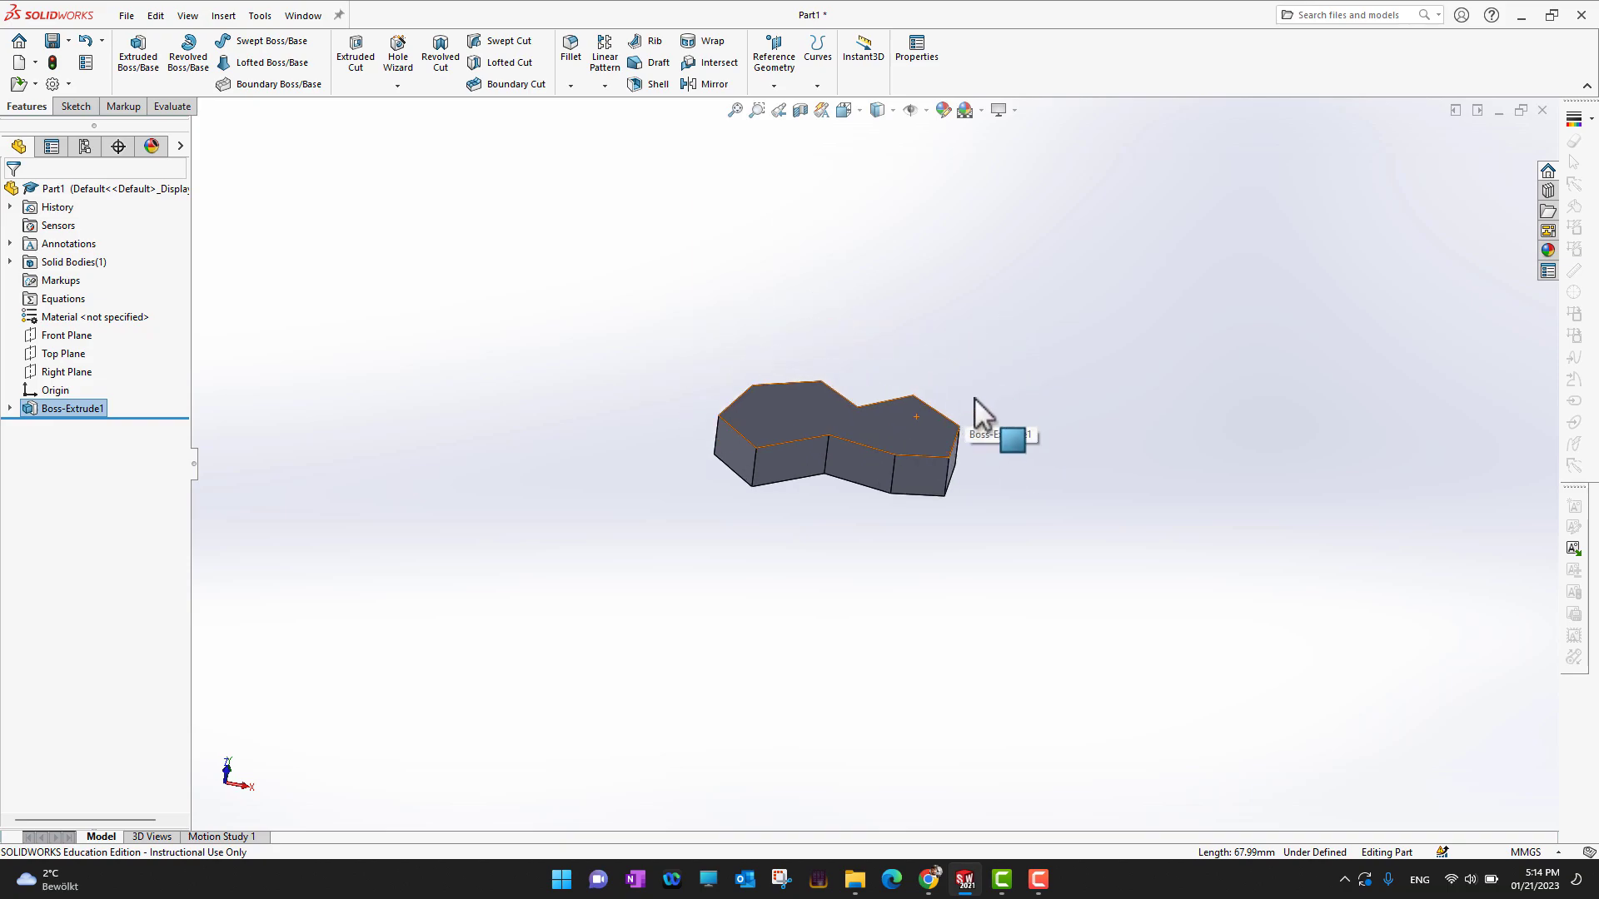
scroll(975, 398, "down", 6)
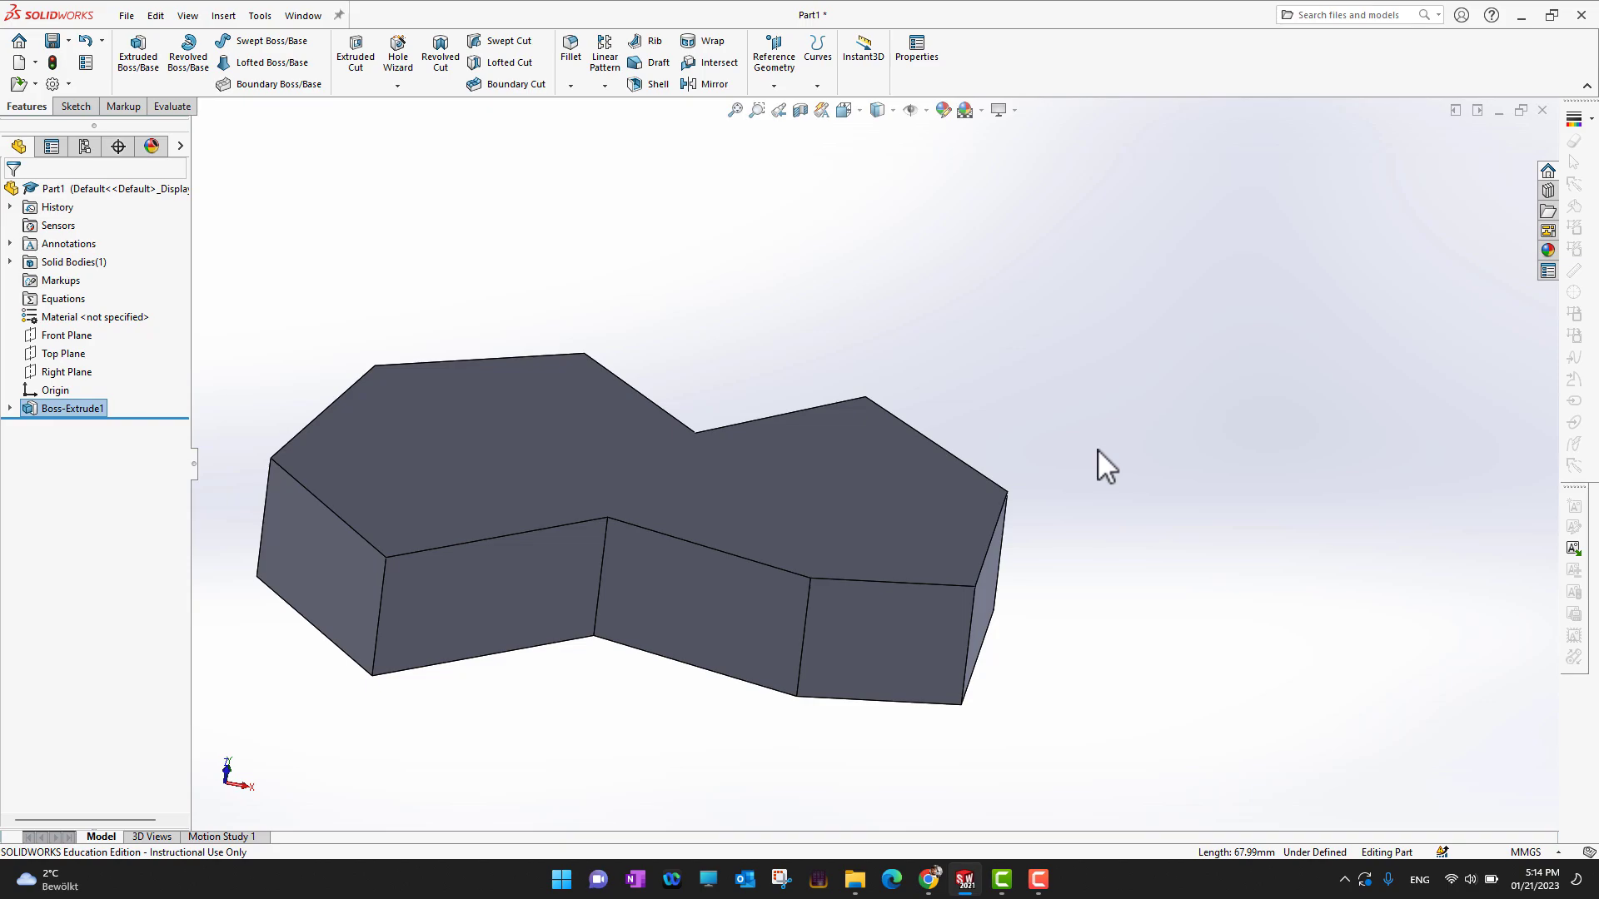
key("f")
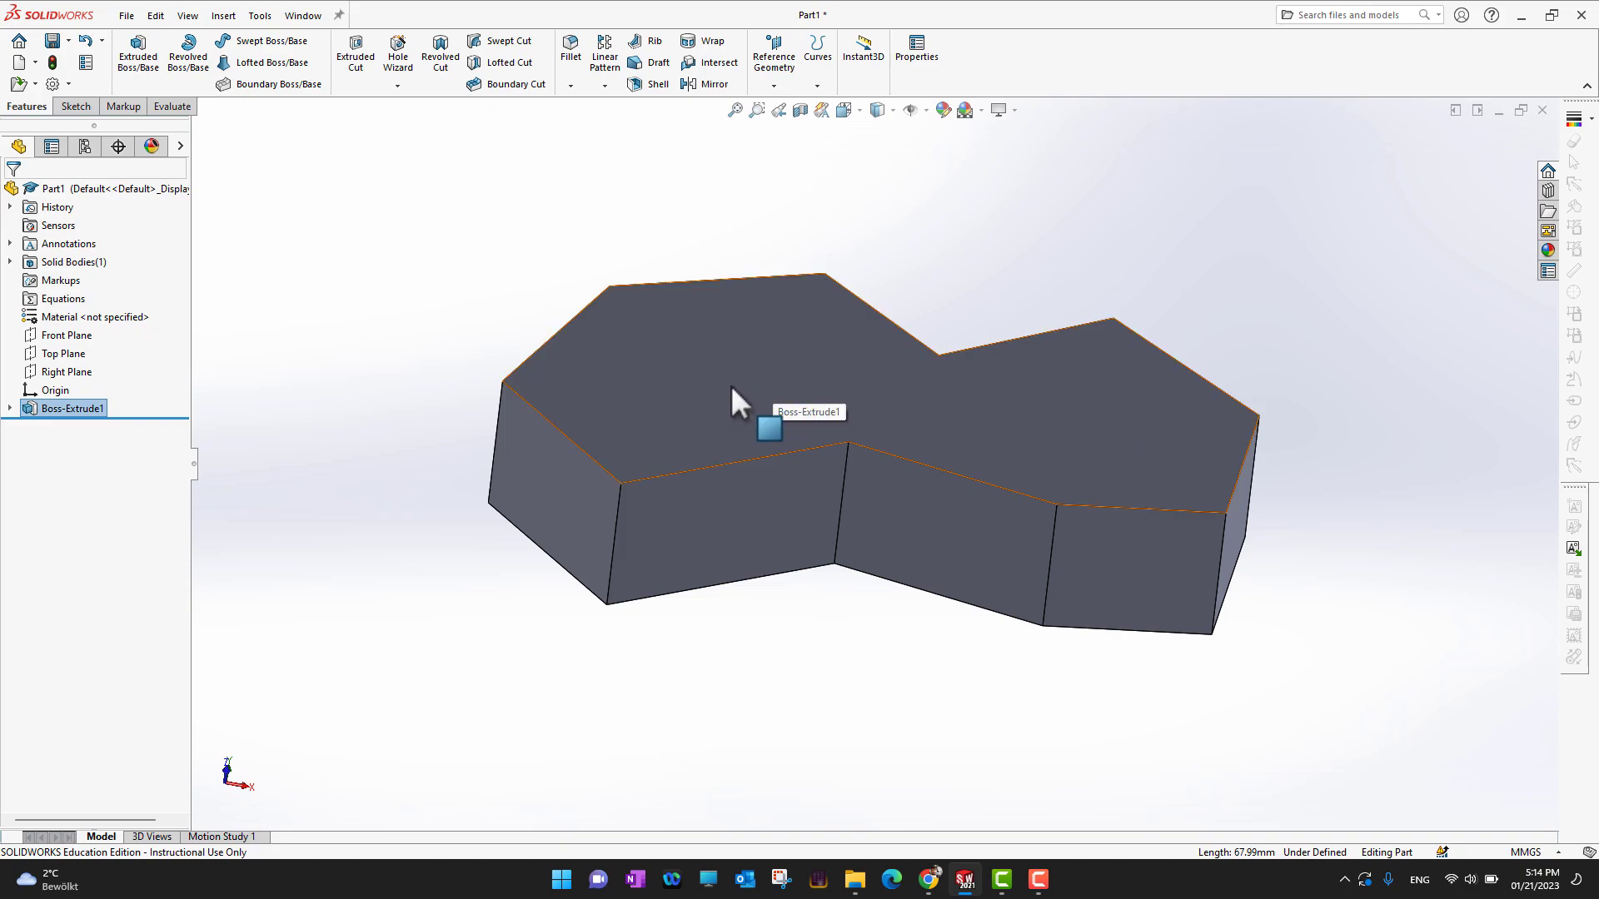
left_click(781, 373)
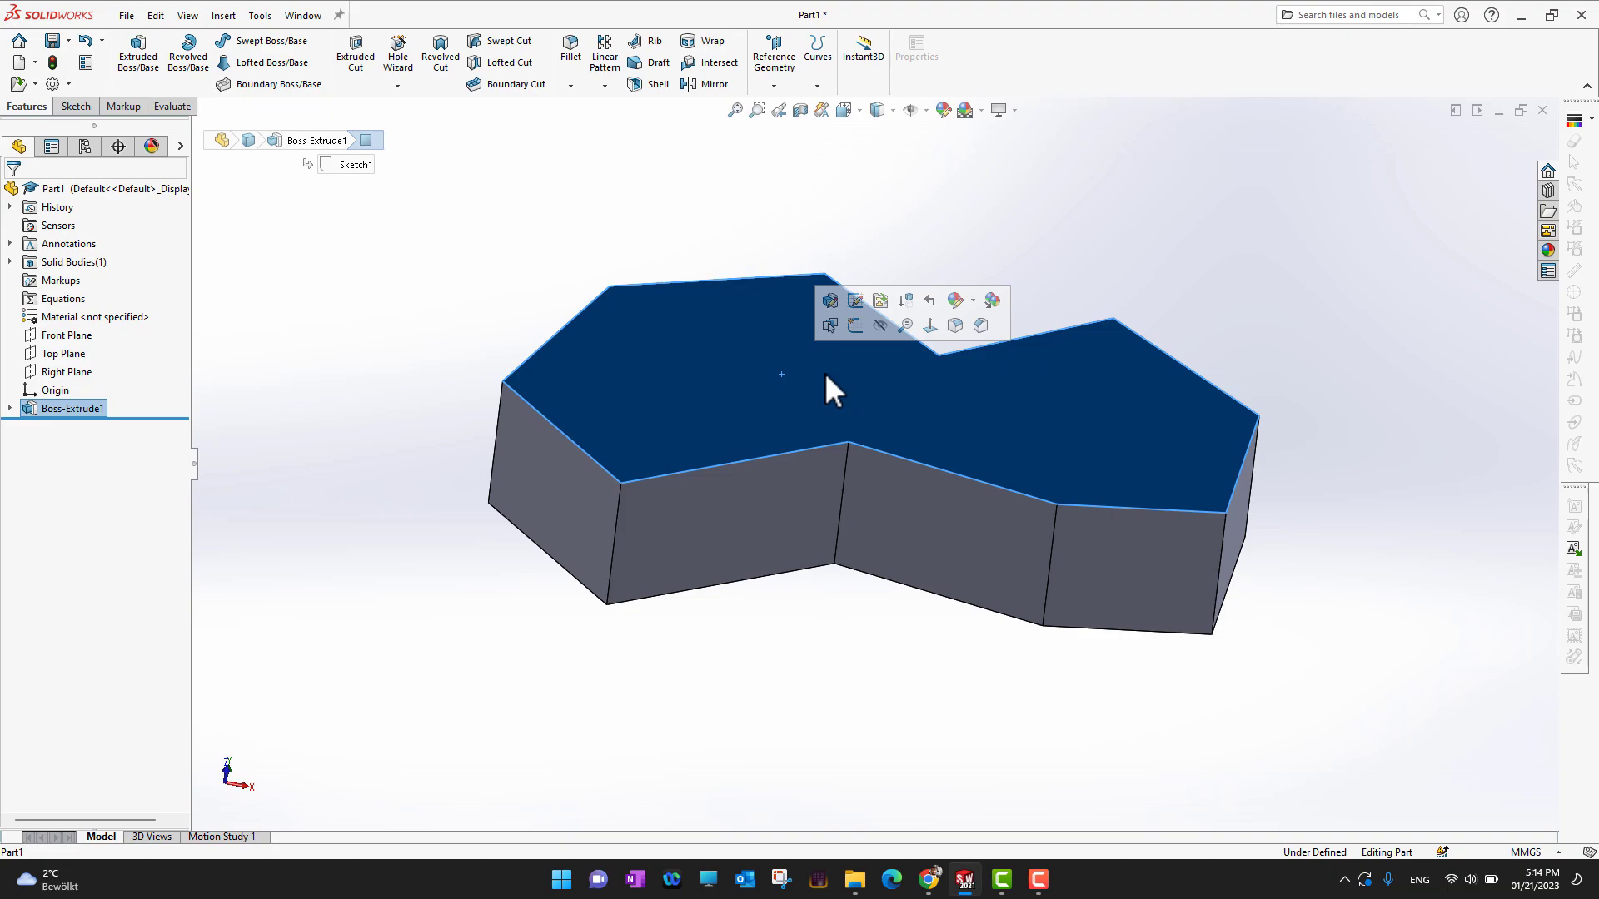
left_click(854, 326)
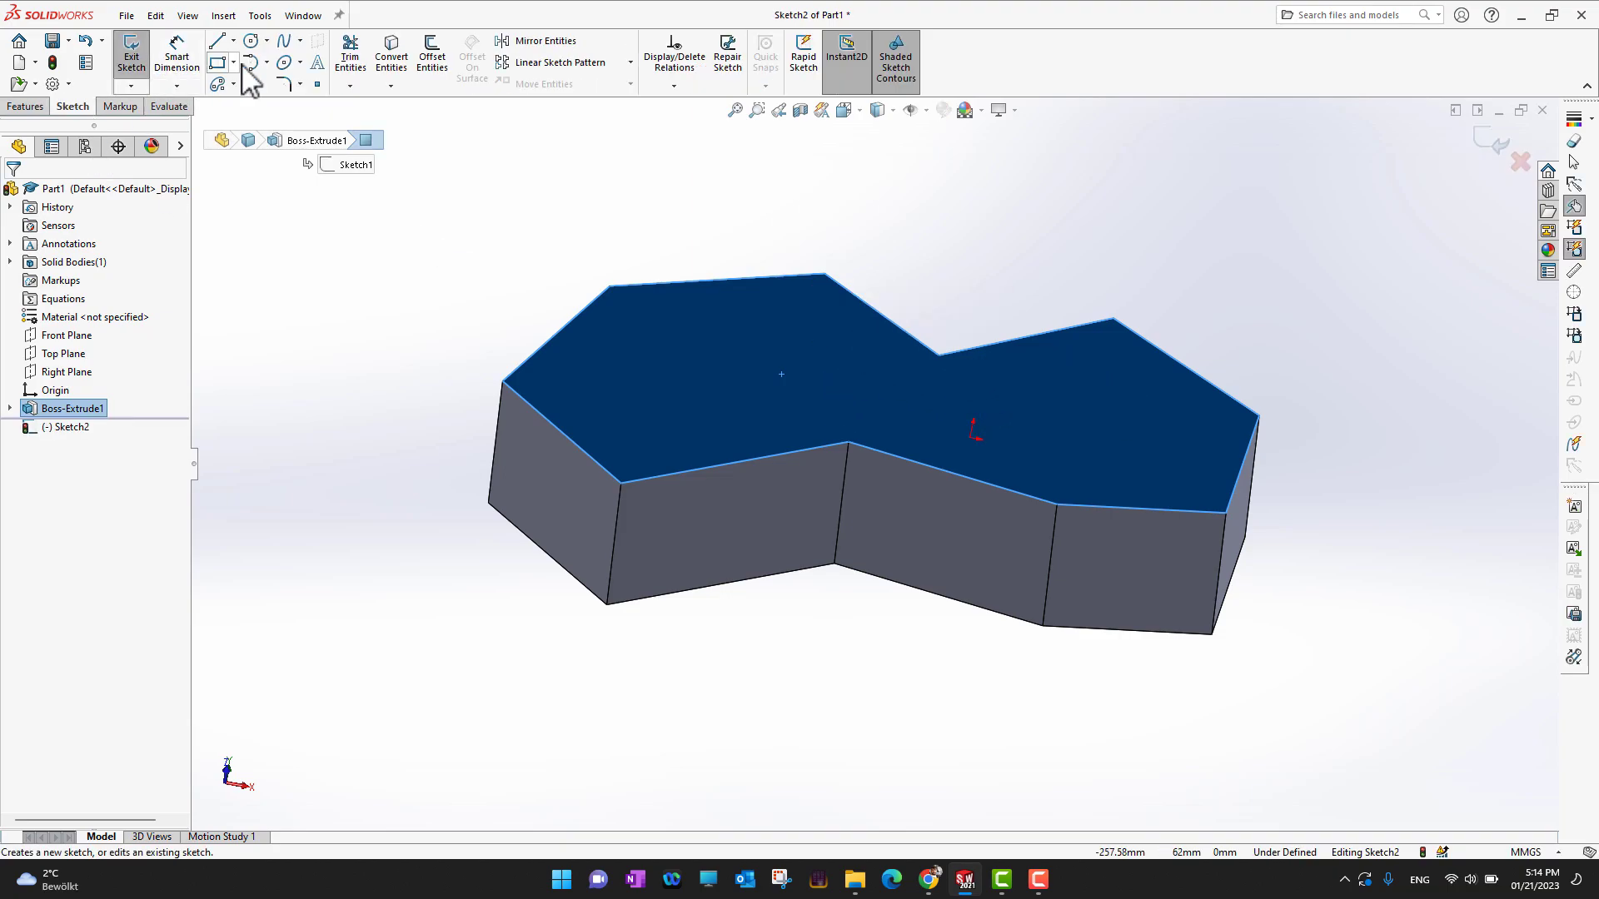
left_click(250, 40)
left_click_drag(1096, 417, 1158, 454)
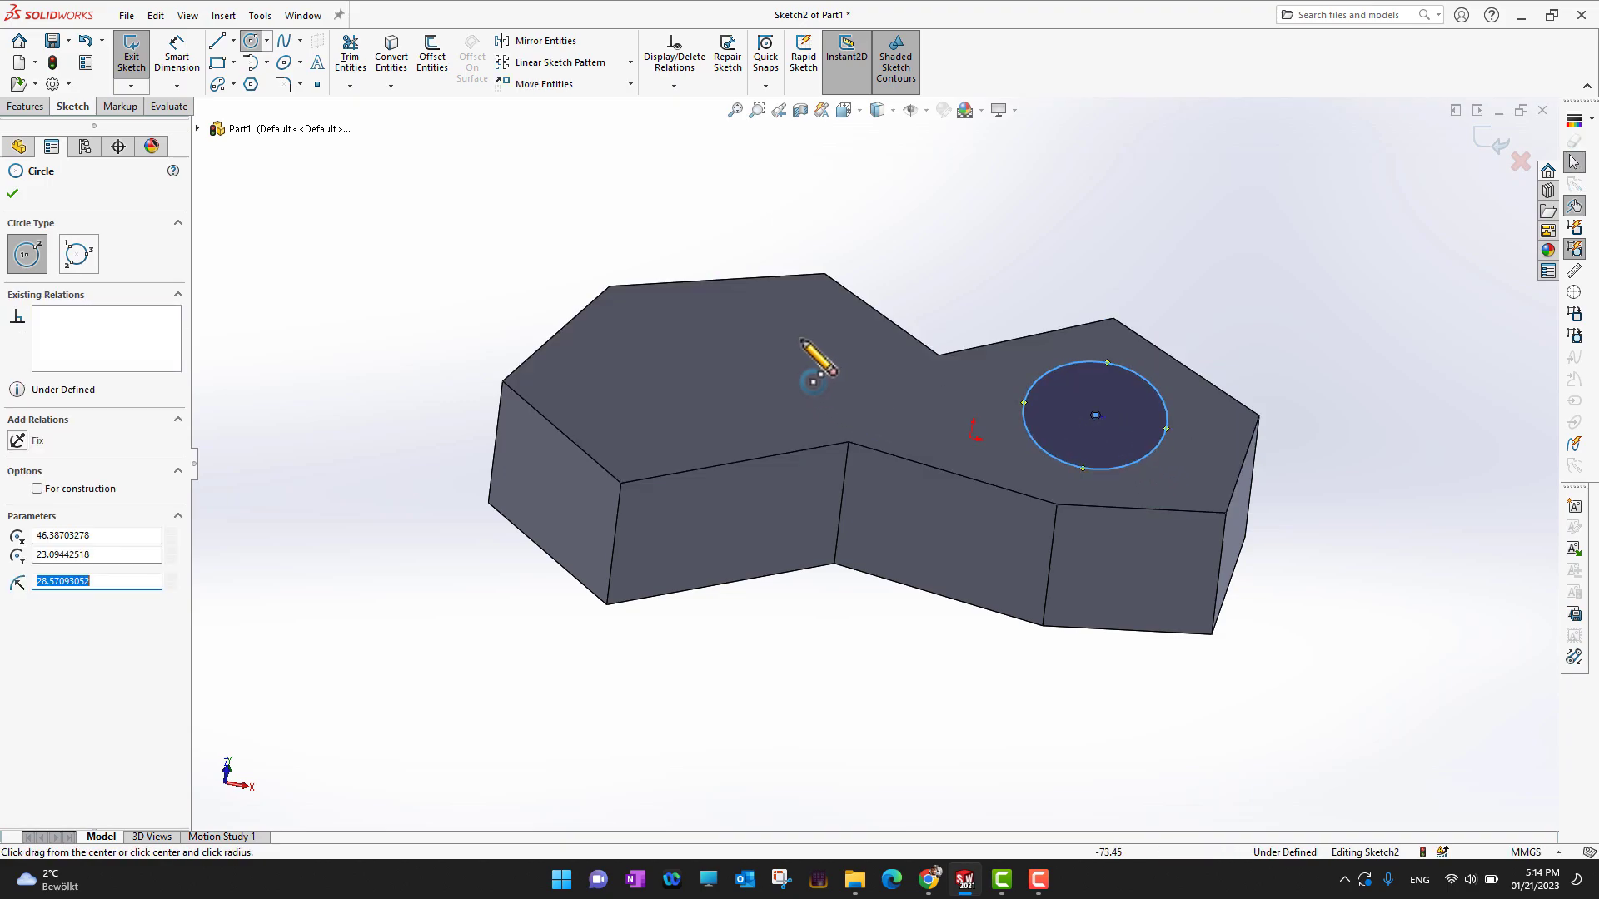
left_click_drag(812, 333, 849, 353)
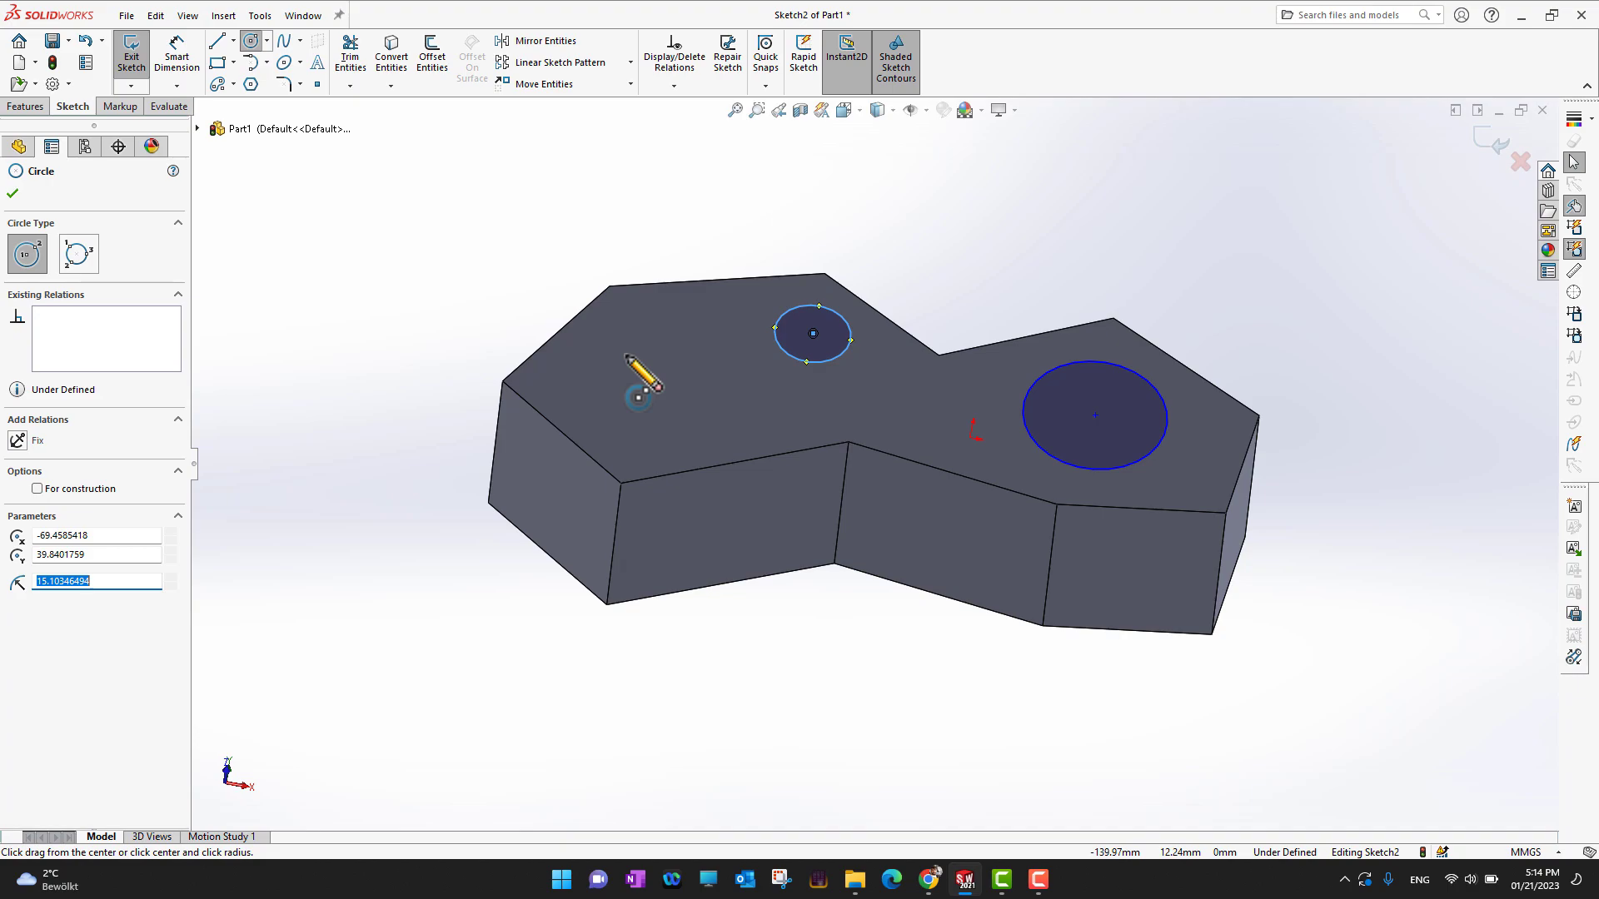
left_click_drag(625, 356, 660, 370)
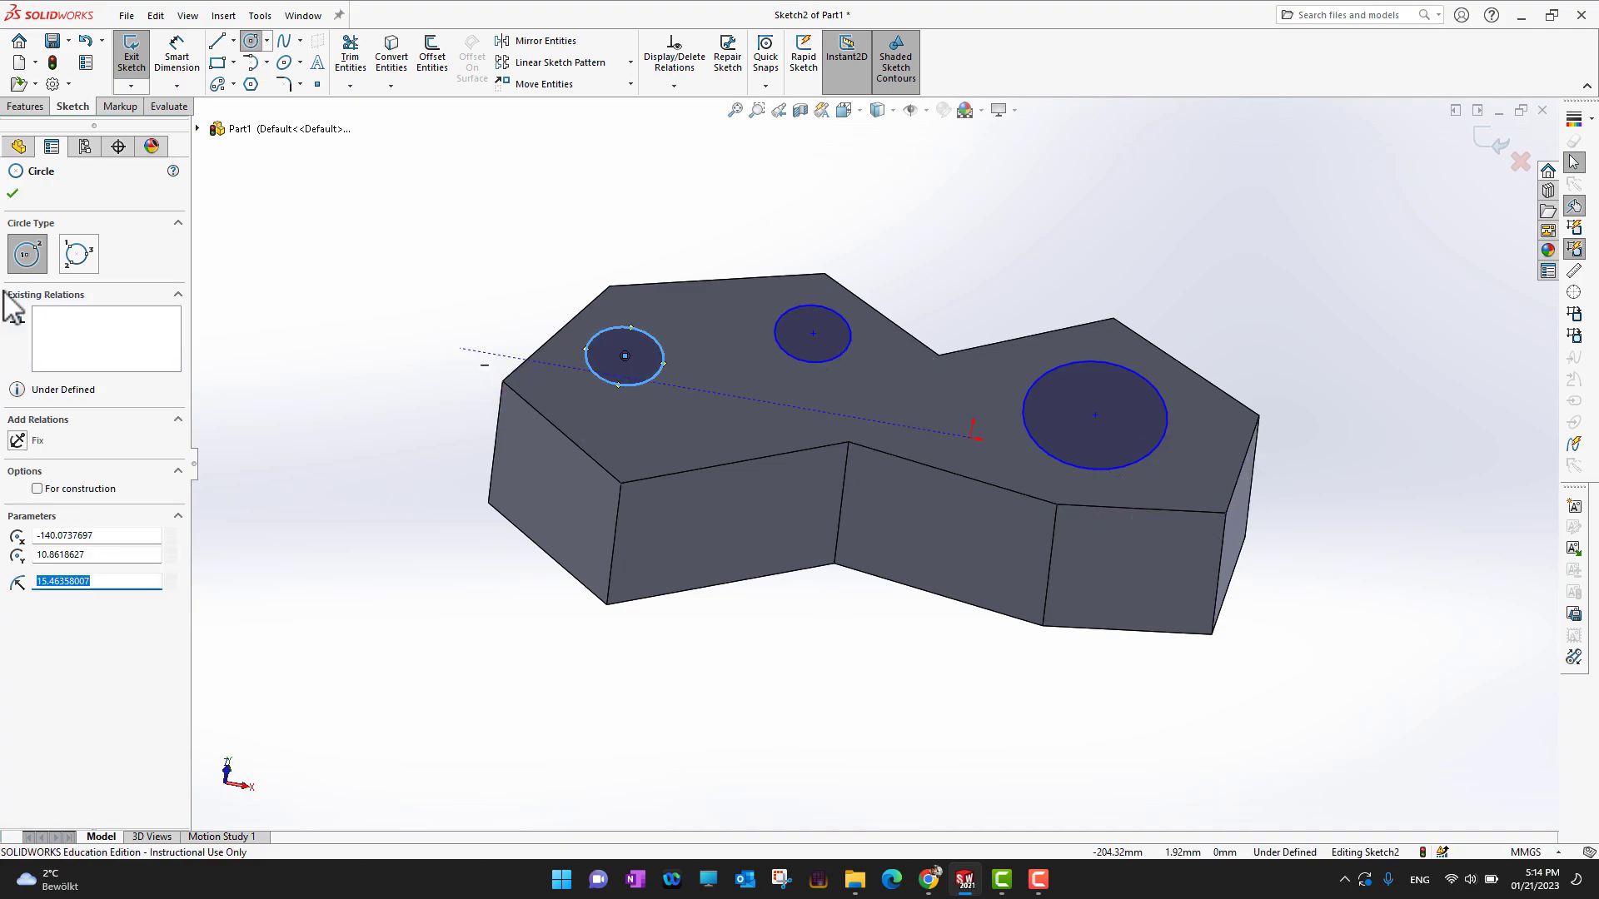
left_click(13, 193)
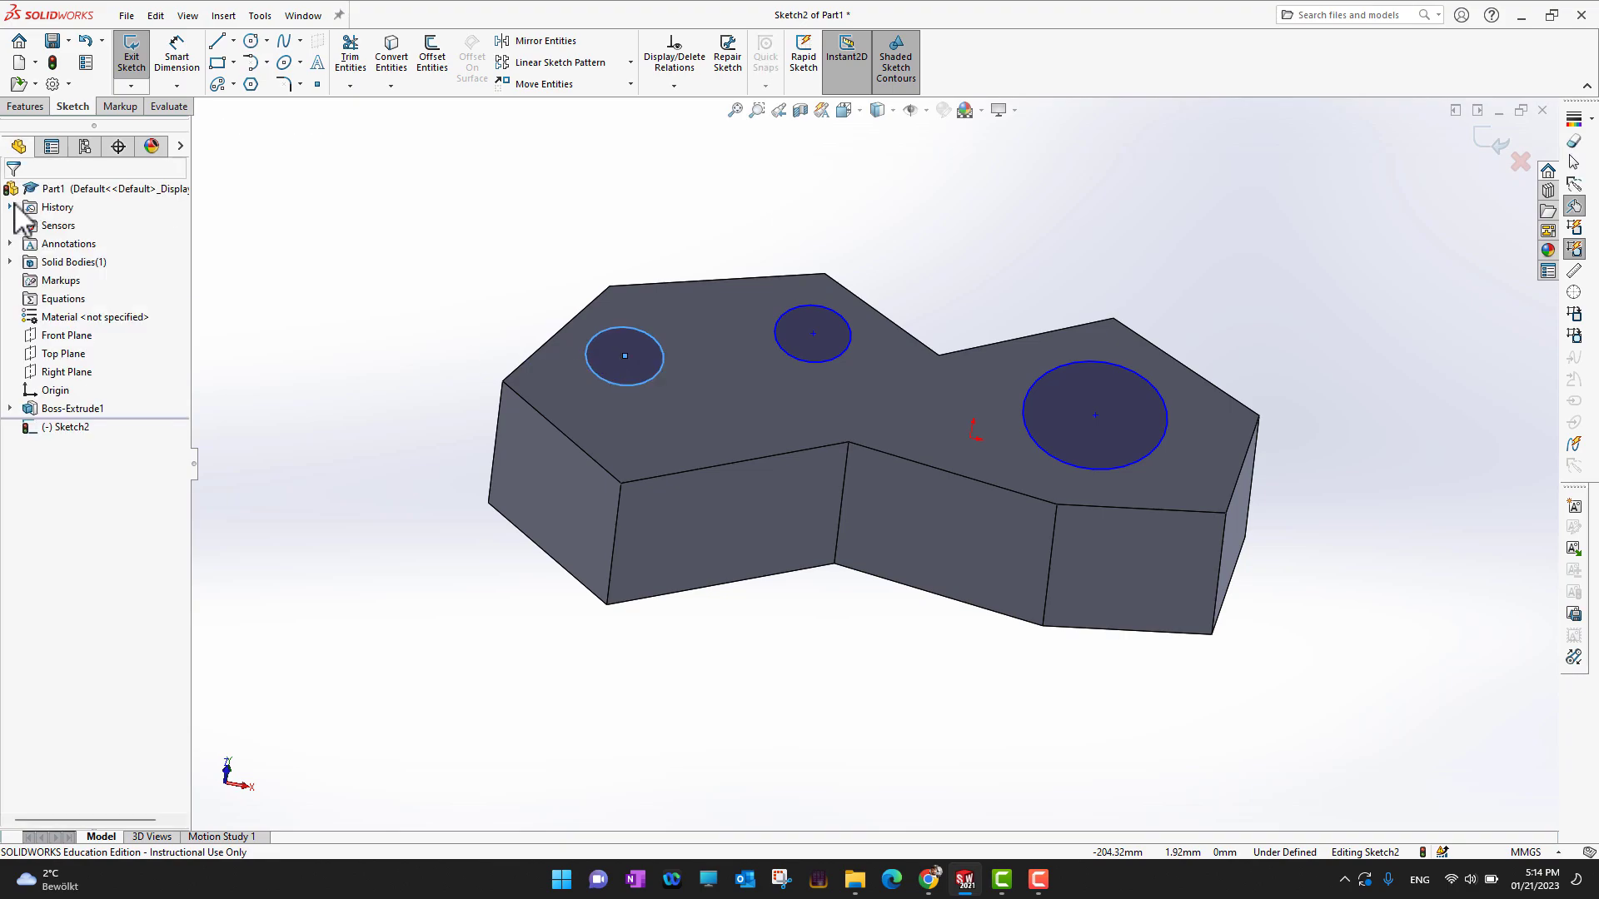
Add a corner rectangle of about 25 by 16 mm between the two smaller circles and the face's front edge.
left_click(218, 64)
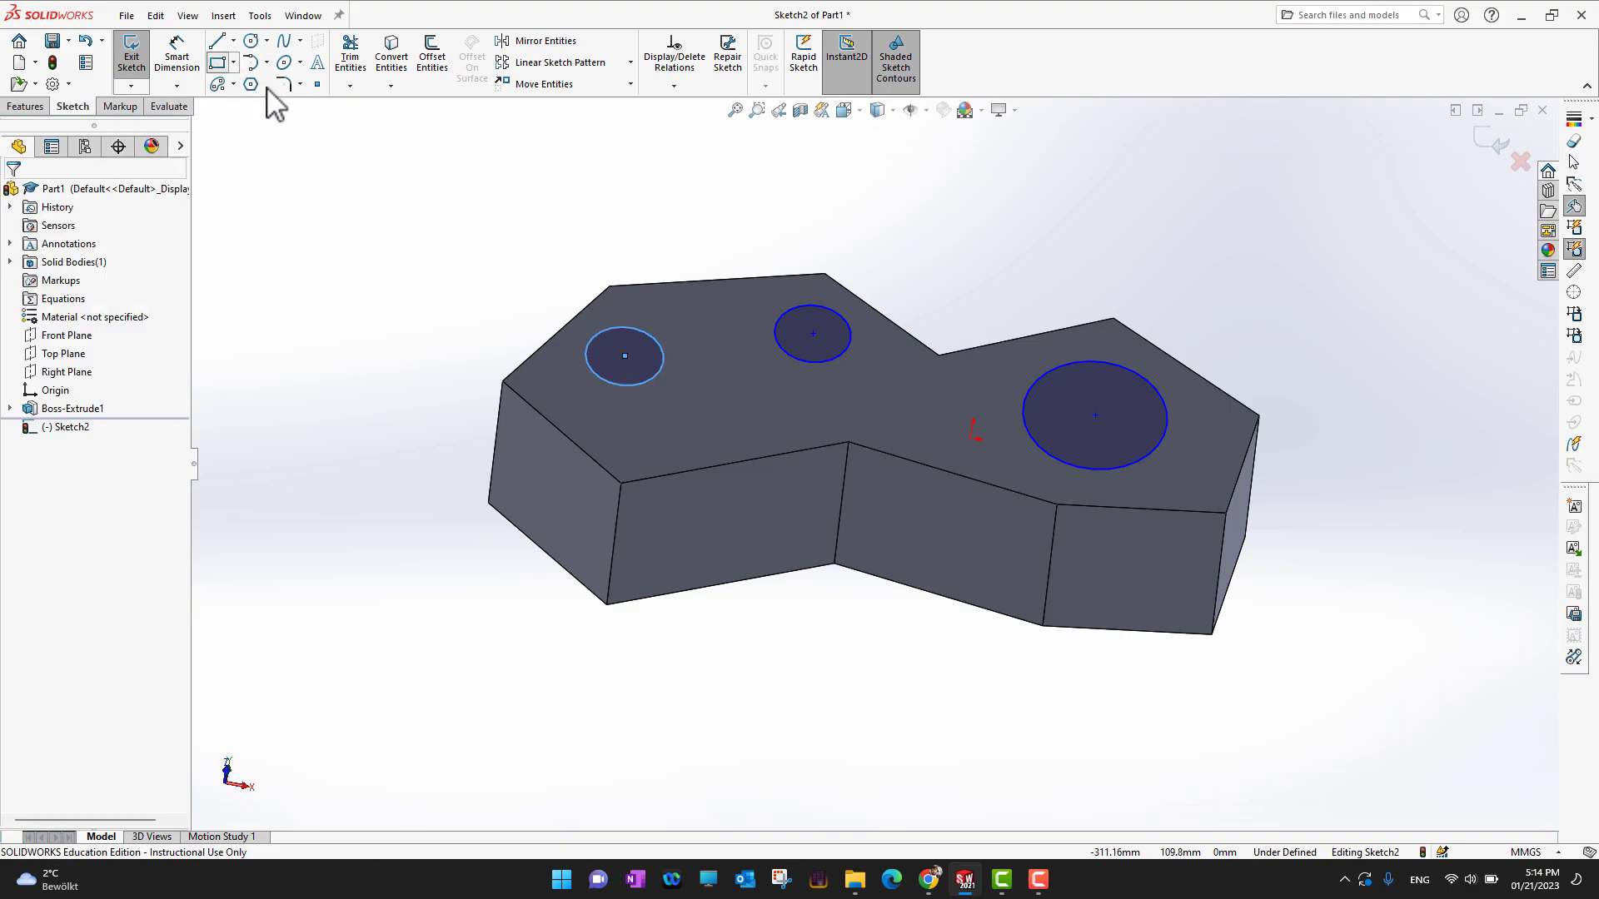
left_click(691, 407)
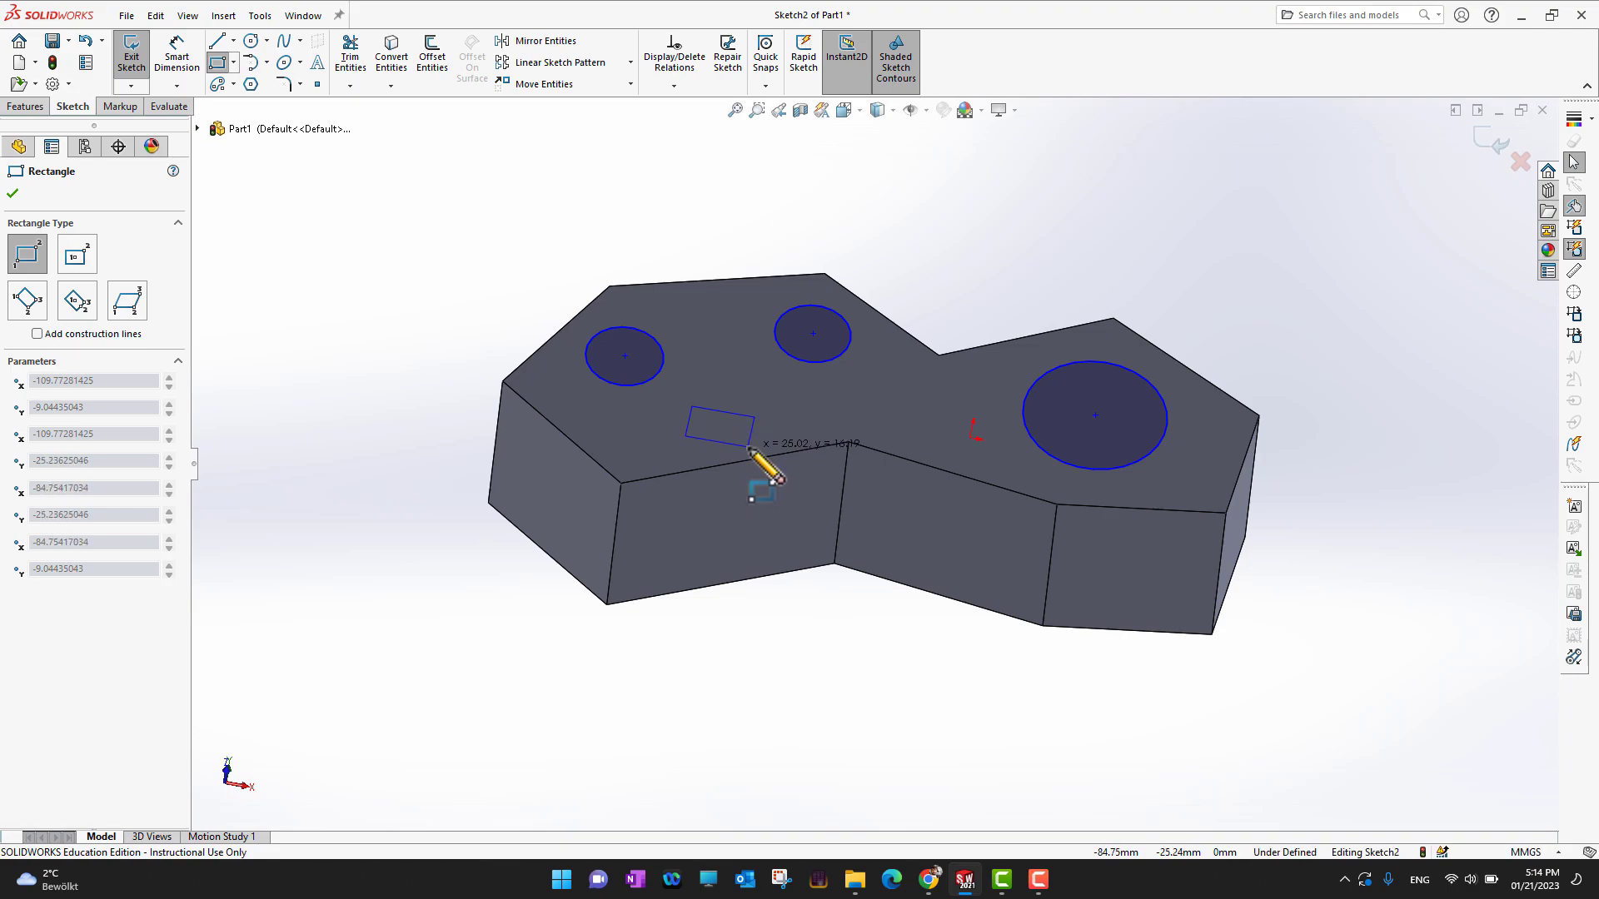
left_click(749, 447)
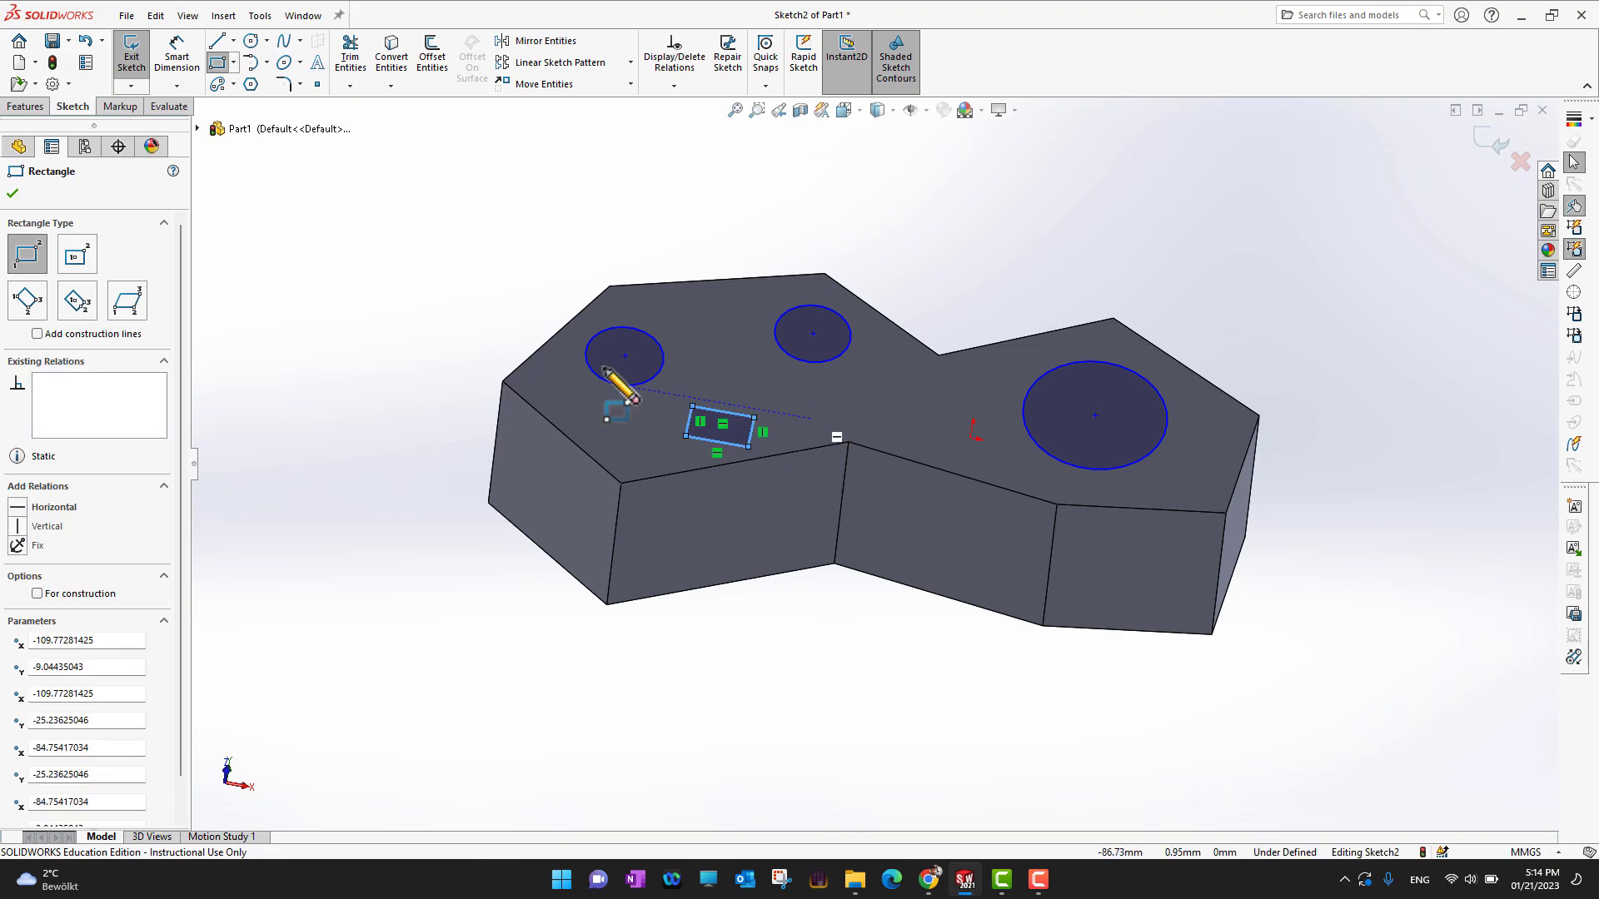
left_click(14, 198)
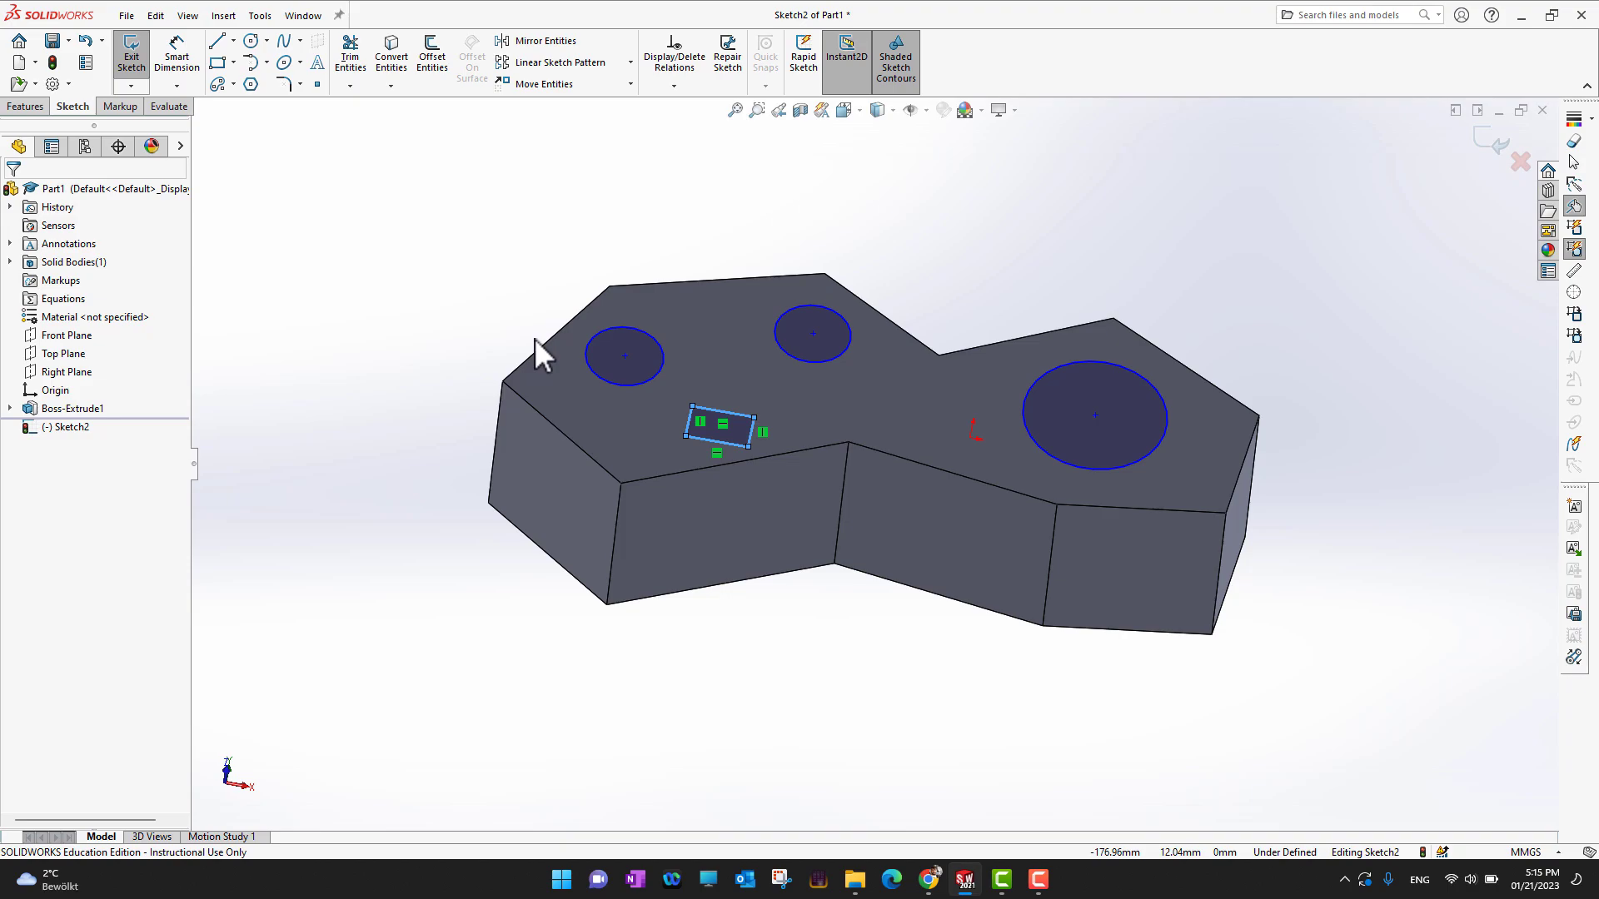
Set up a blind boss extrusion of the circles and rectangle and reduce its depth in 10 mm decrements to 12 mm.
left_click(36, 106)
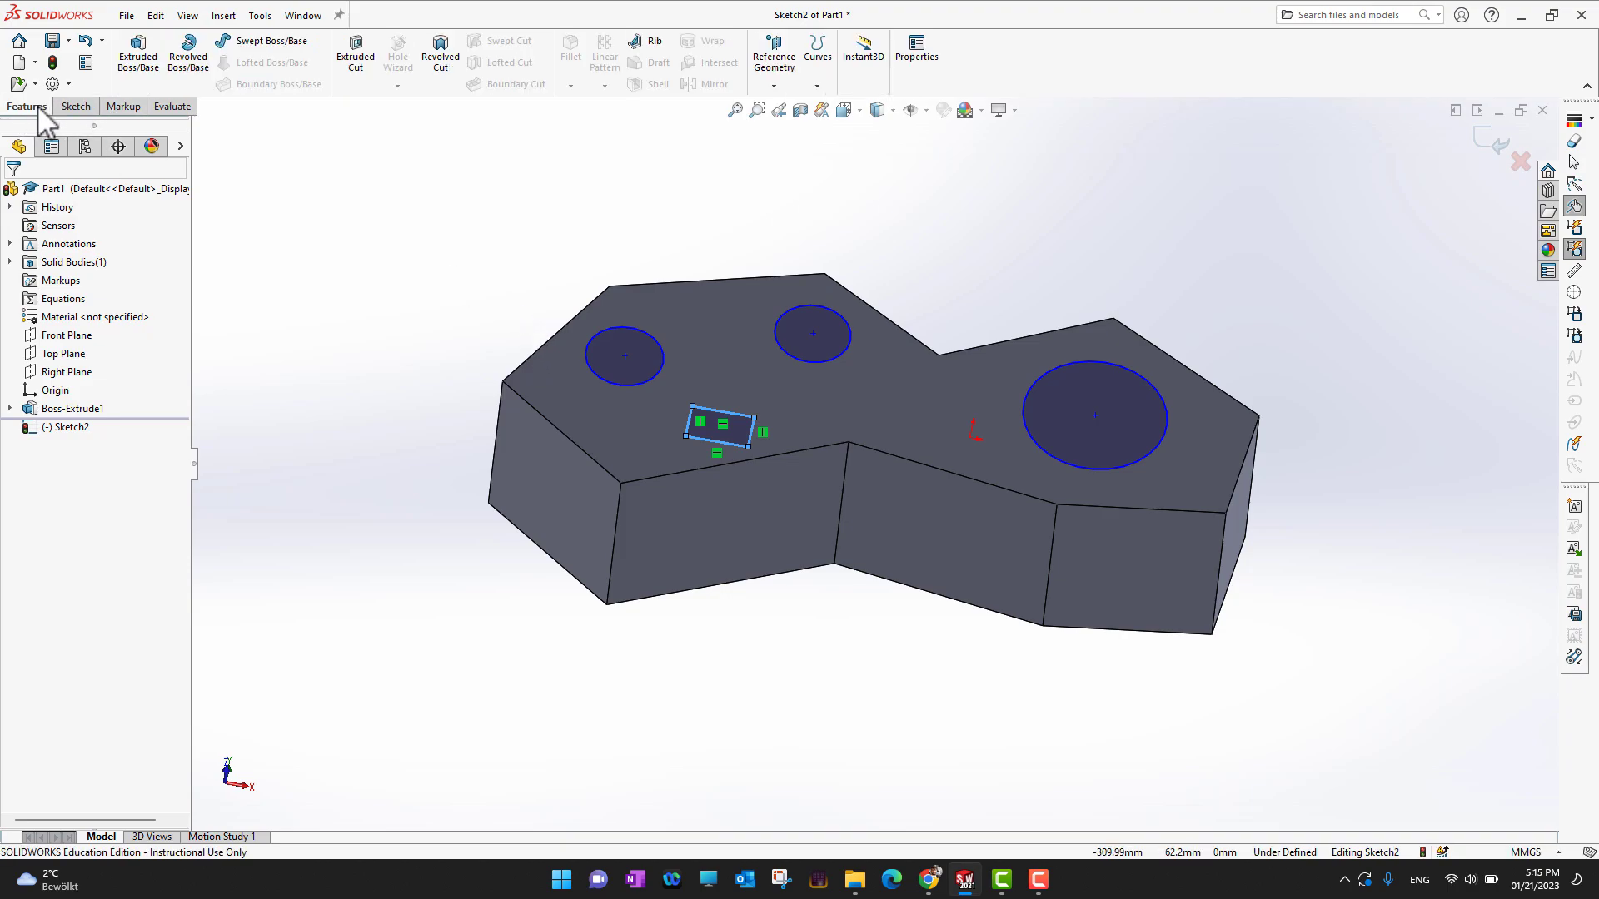
left_click(137, 55)
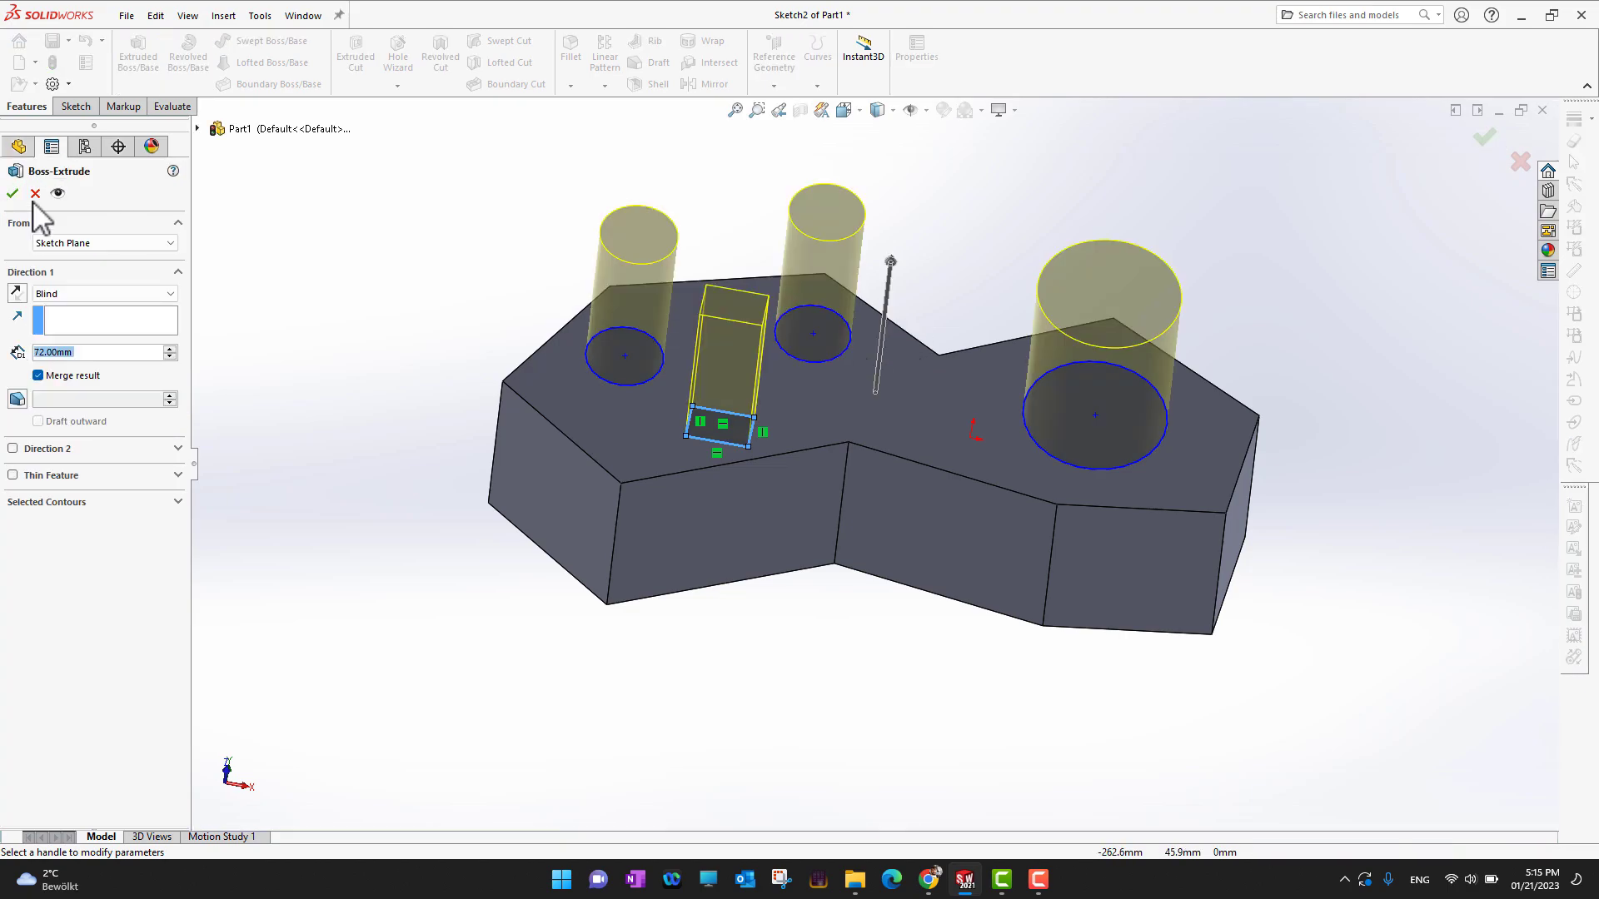
left_click(170, 357)
left_click(170, 357)
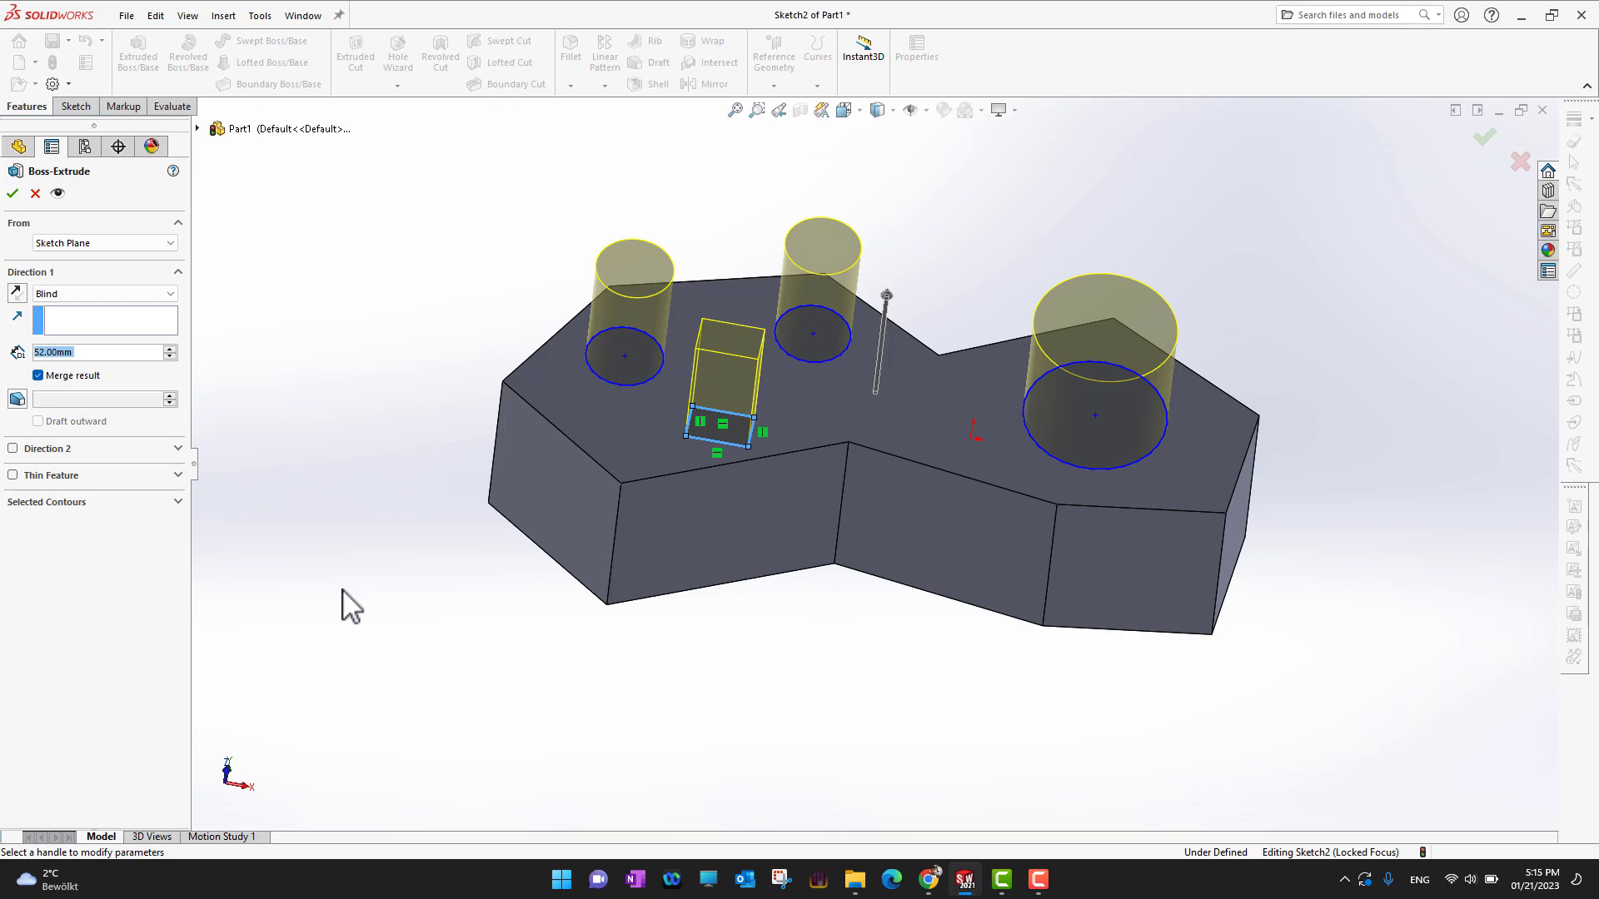
middle_click_drag(343, 592, 317, 477)
left_click(170, 357)
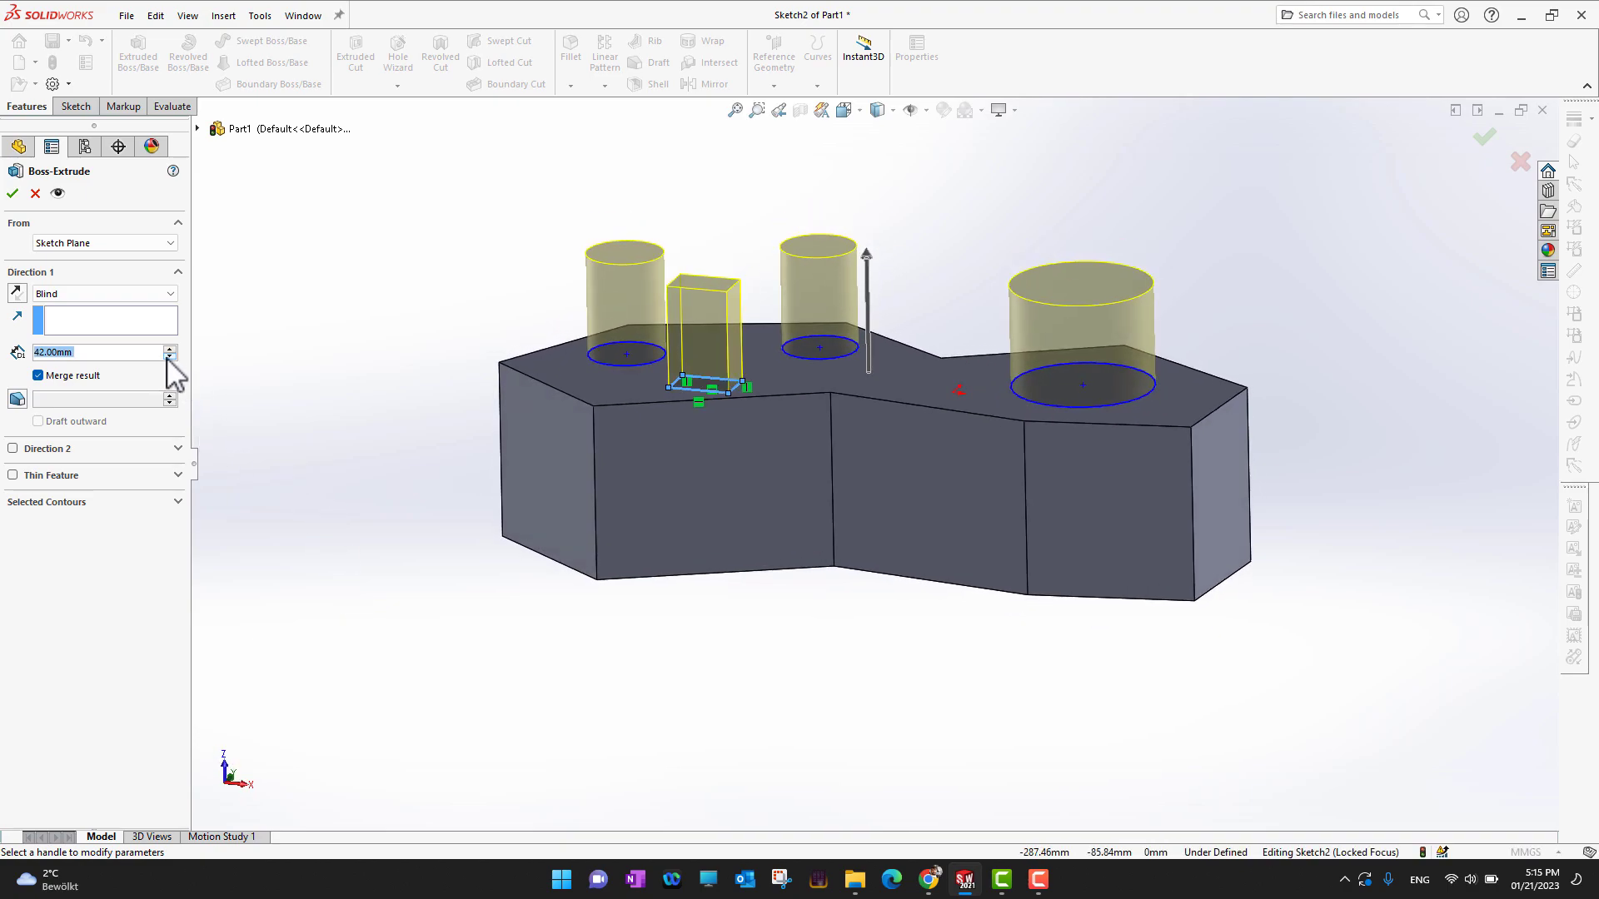
left_click(170, 356)
left_click(170, 356)
left_click(170, 357)
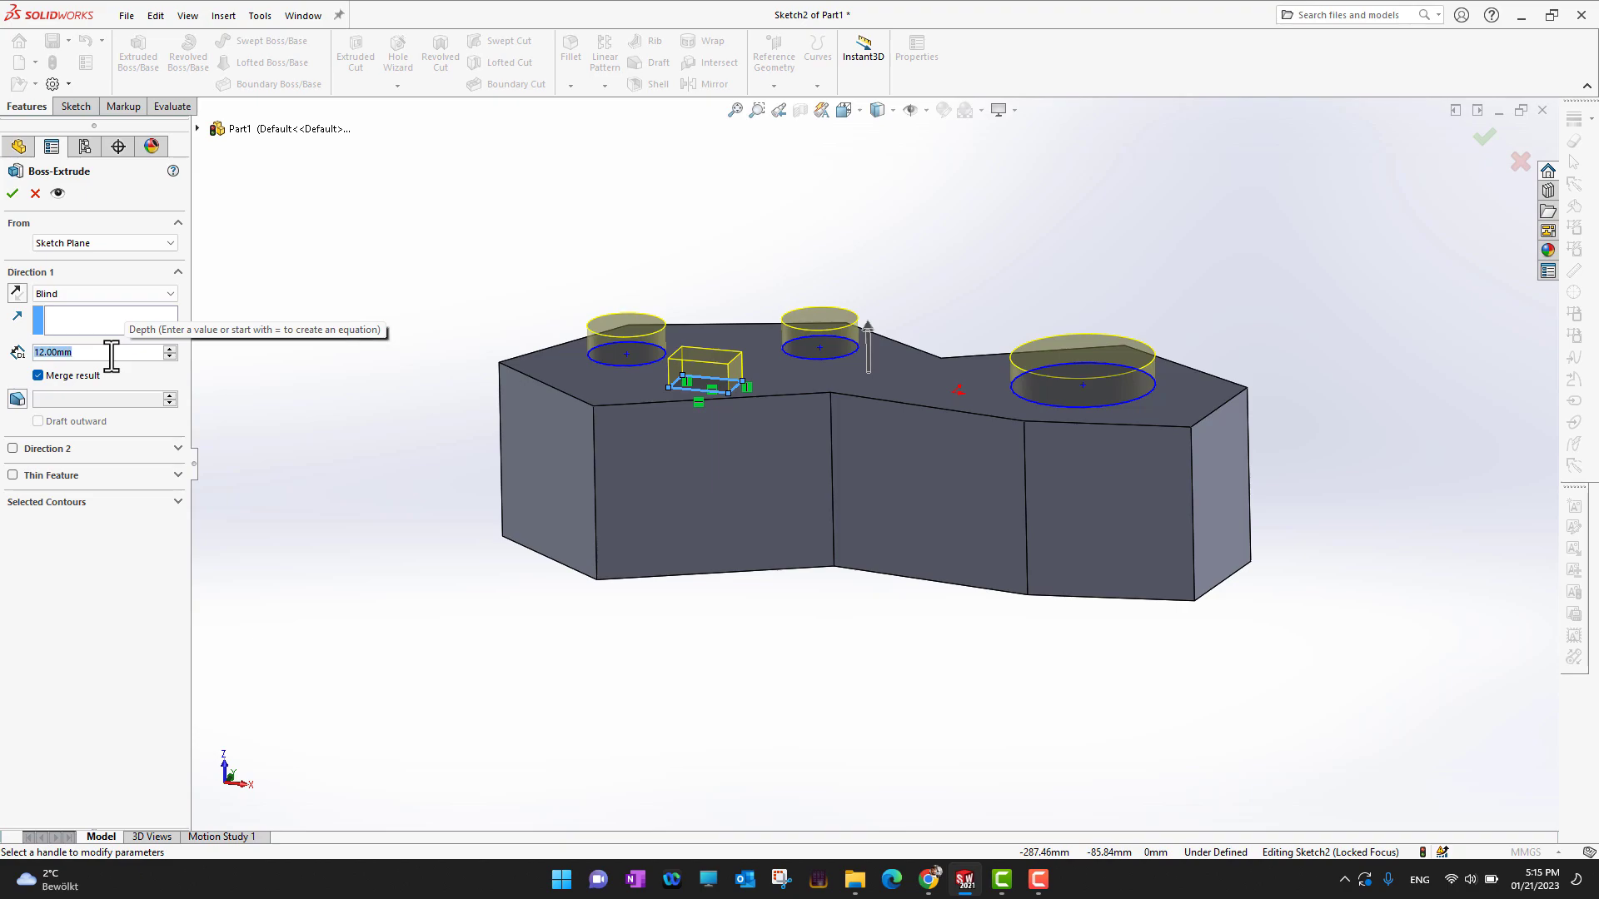
Set the boss depth to 20 mm, raise it to 30 mm and accept the extrusion.
type("20")
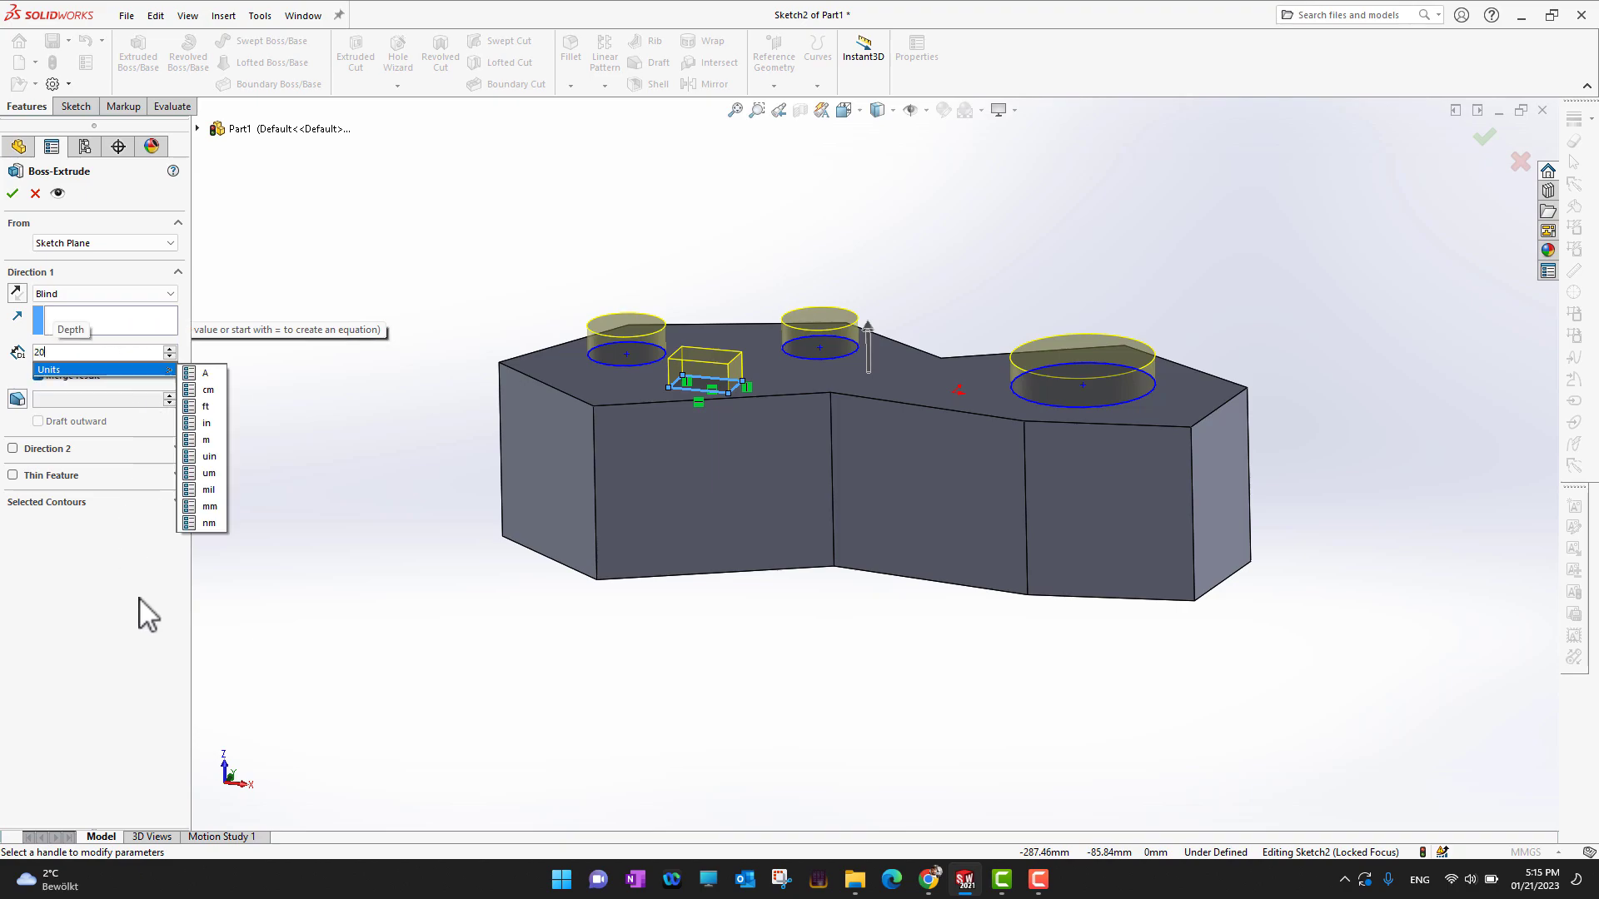
key("Return")
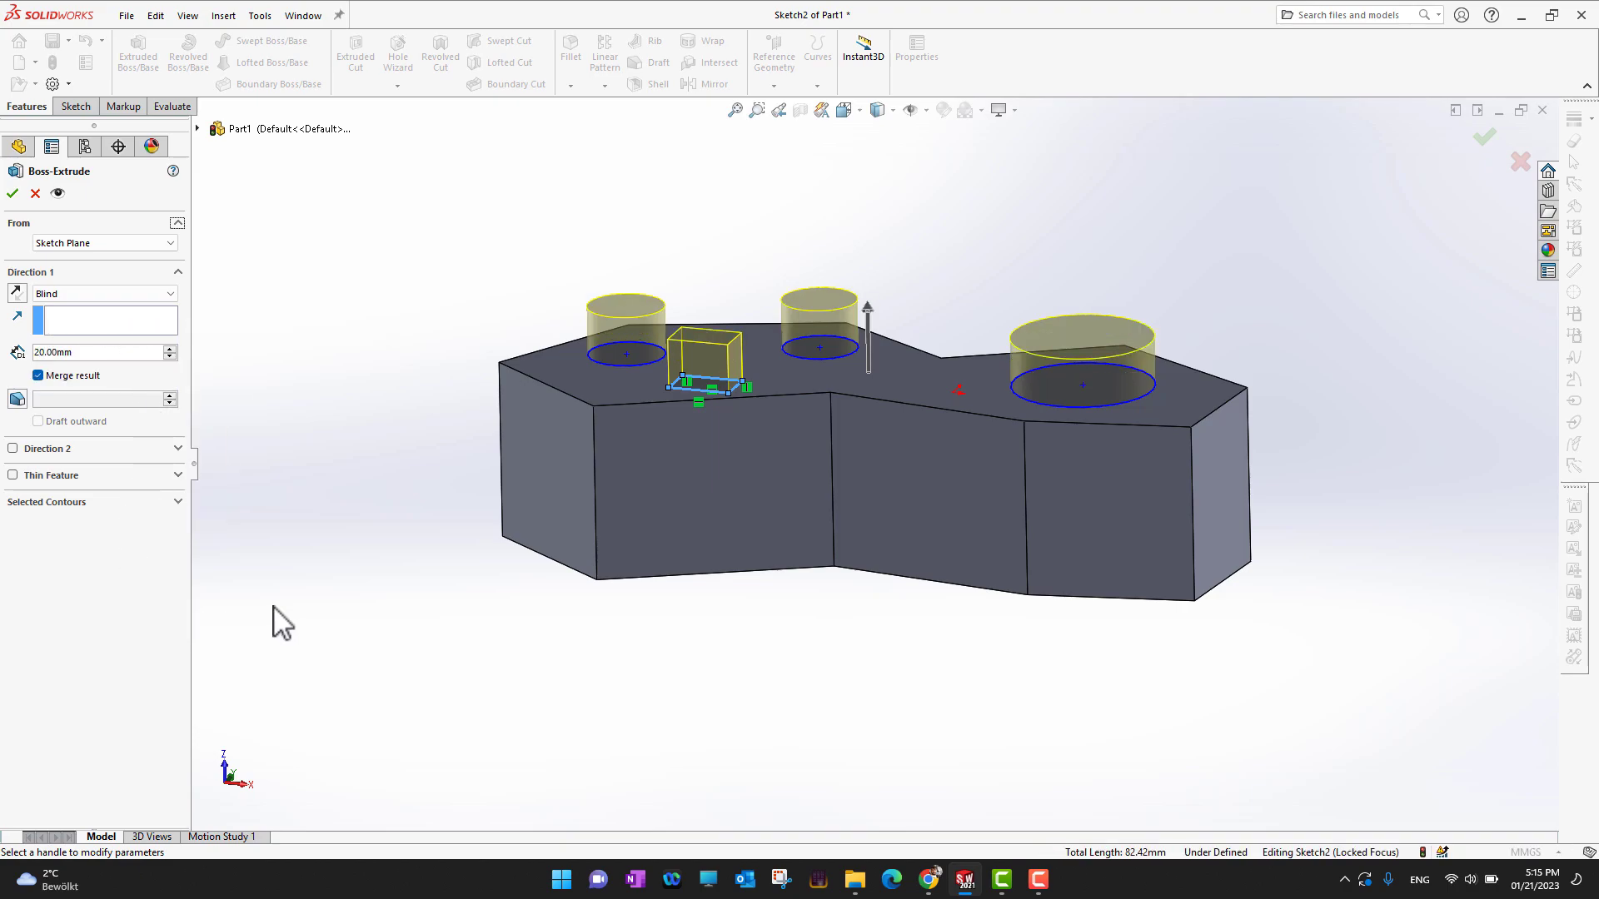
left_click(169, 348)
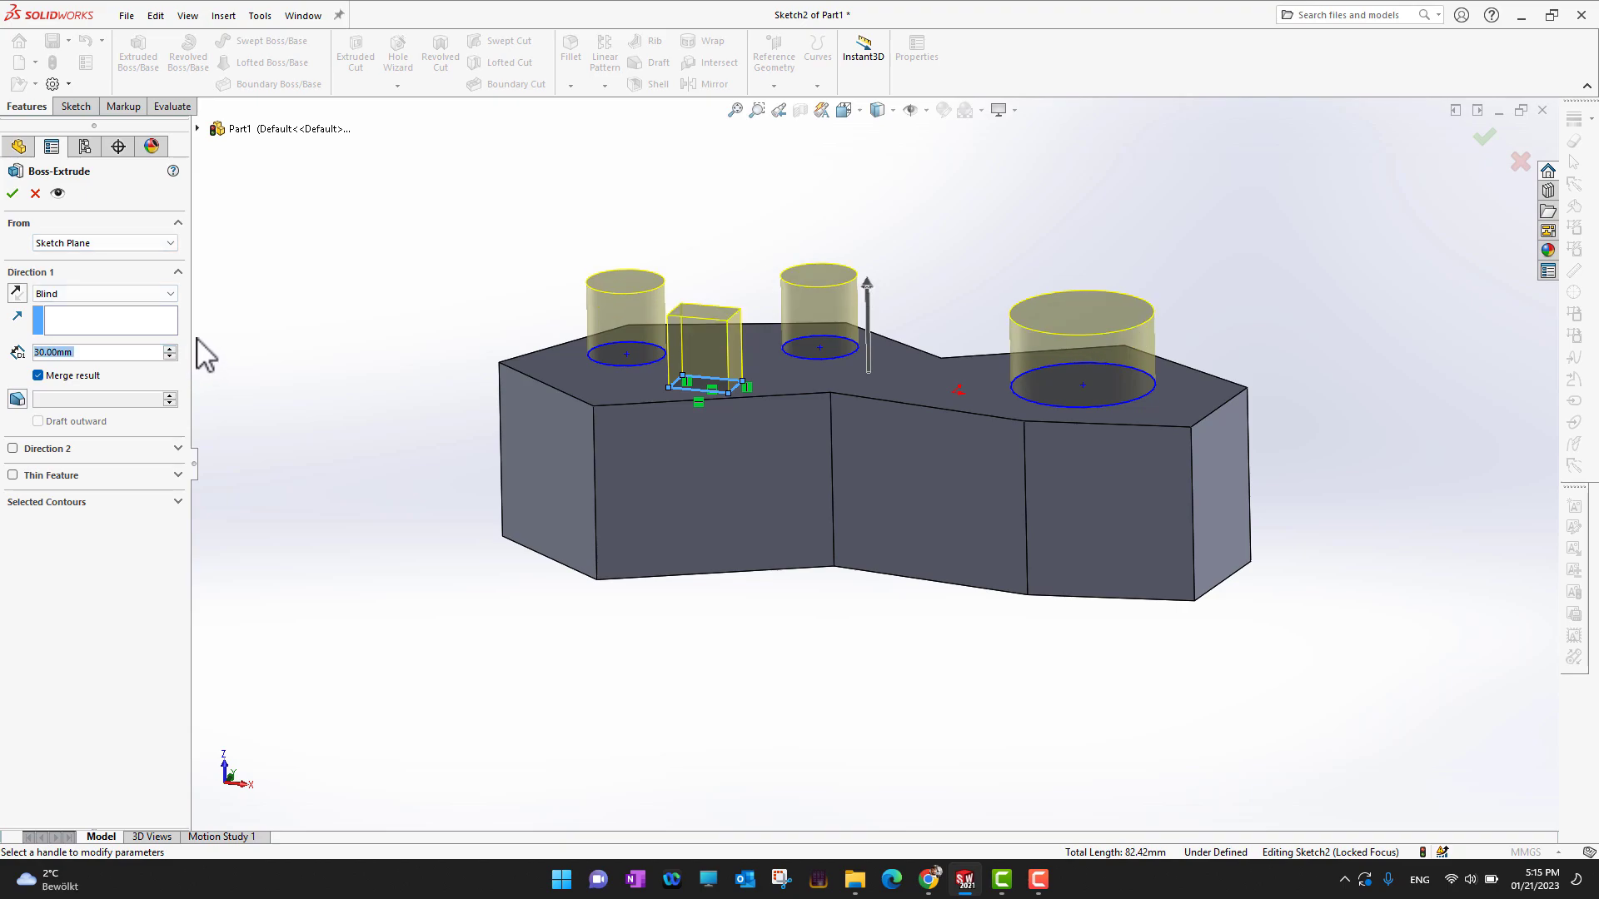
left_click(12, 194)
Examine the raised cylinders and block on the upper face up close and from different angles.
middle_click_drag(1356, 261, 1371, 346)
scroll(1149, 333, "down", 5)
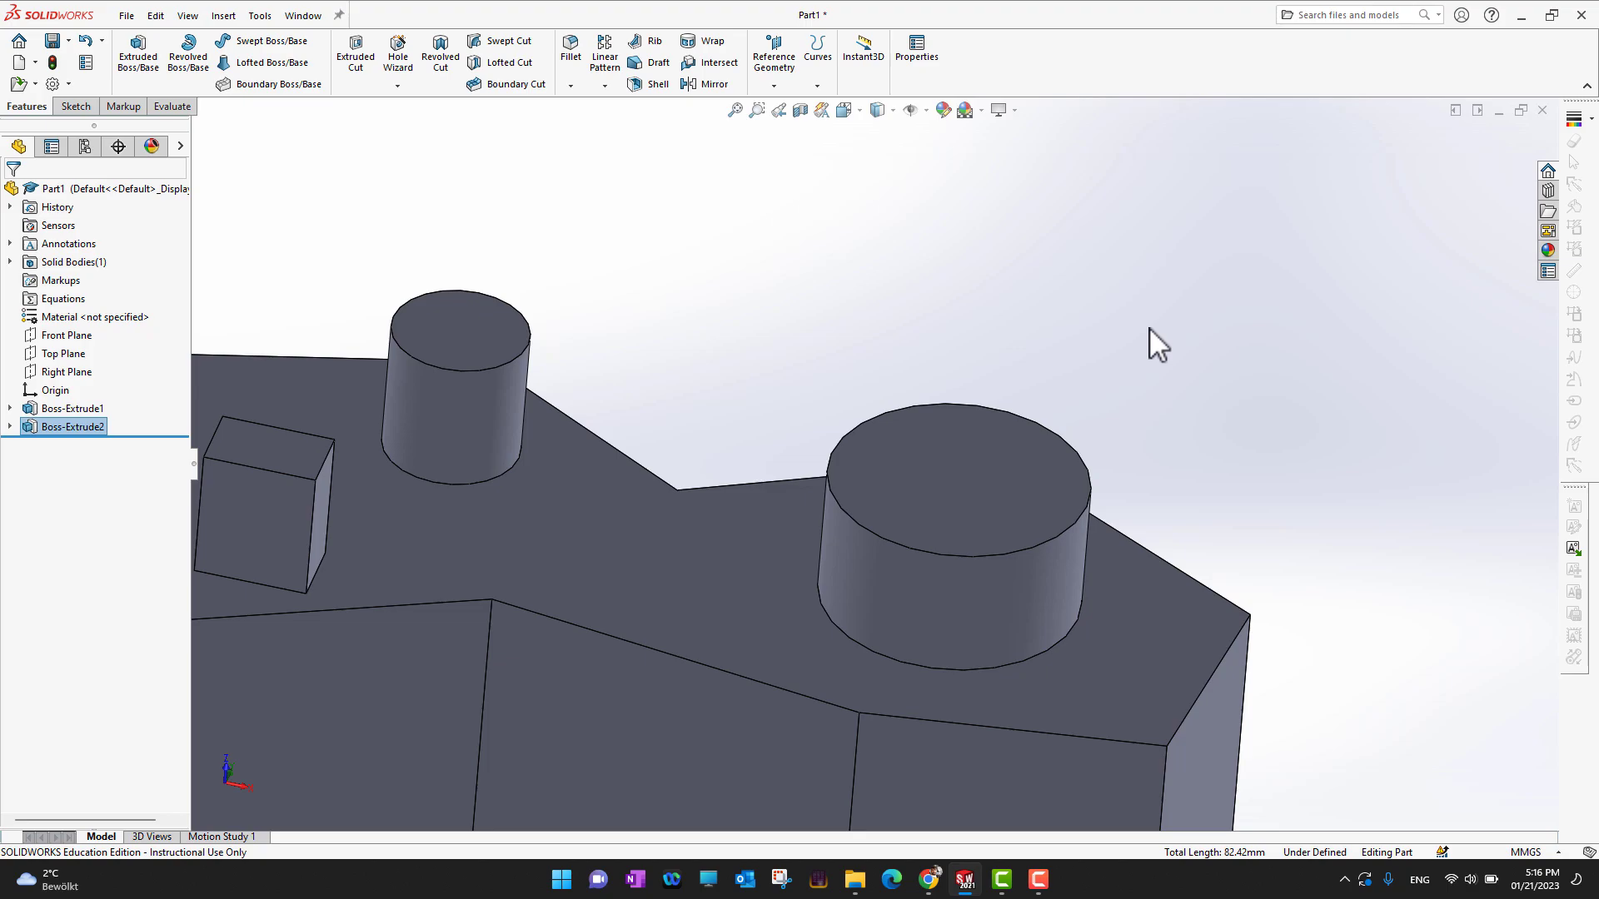
scroll(1078, 395, "up", 3)
scroll(1053, 416, "down", 2)
scroll(1053, 416, "up", 3)
middle_click_drag(1053, 417, 1257, 325)
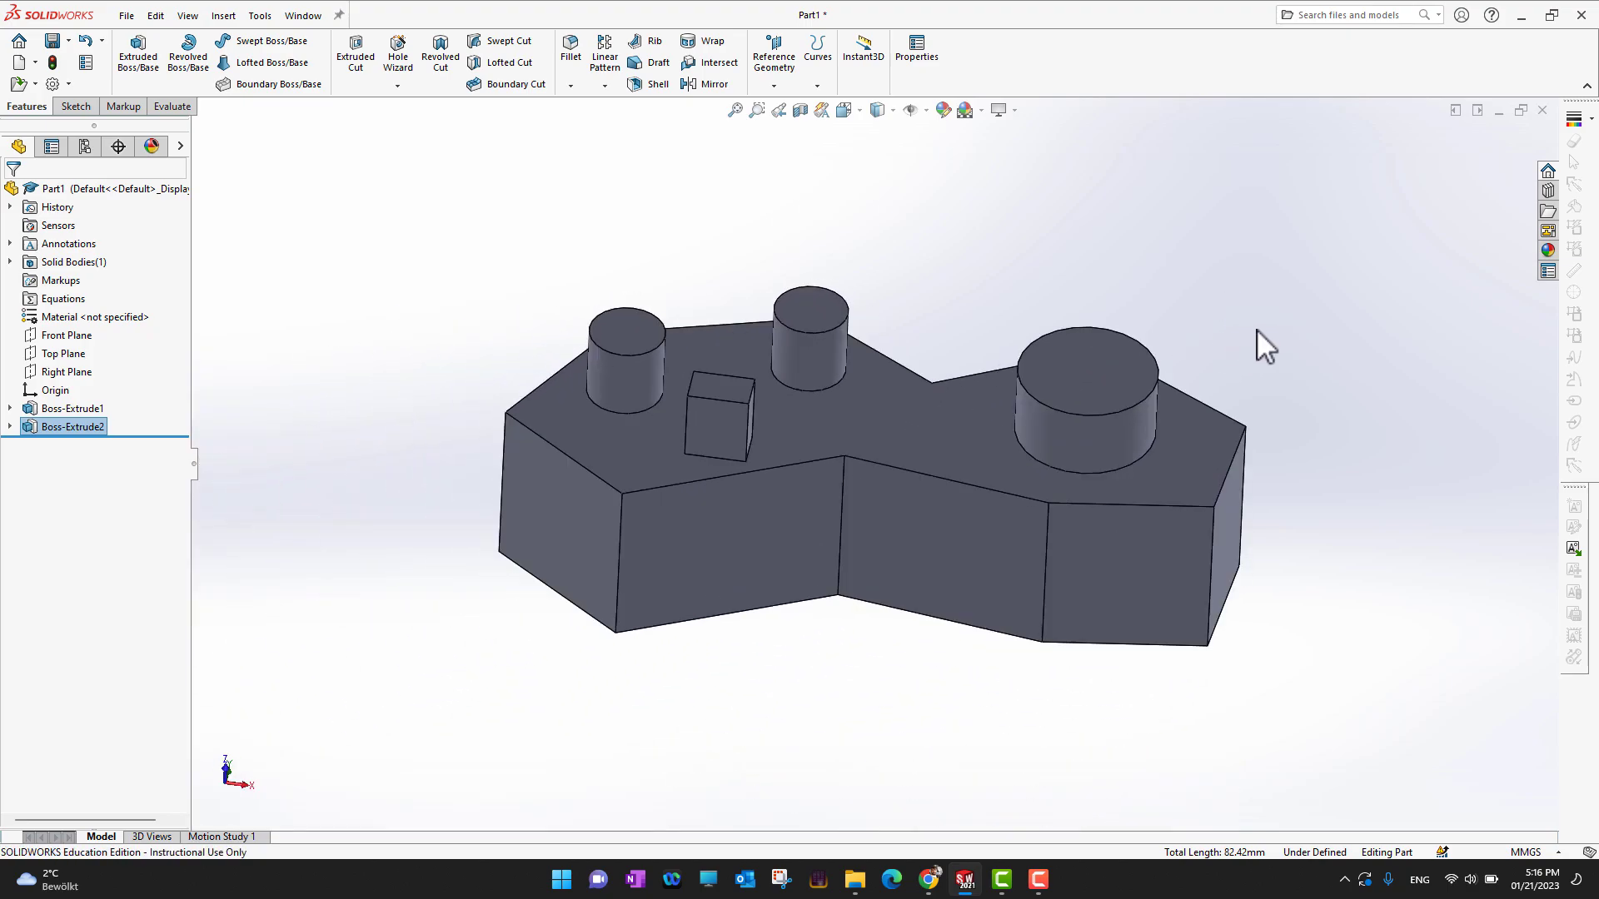
middle_click_drag(1335, 336, 1313, 462)
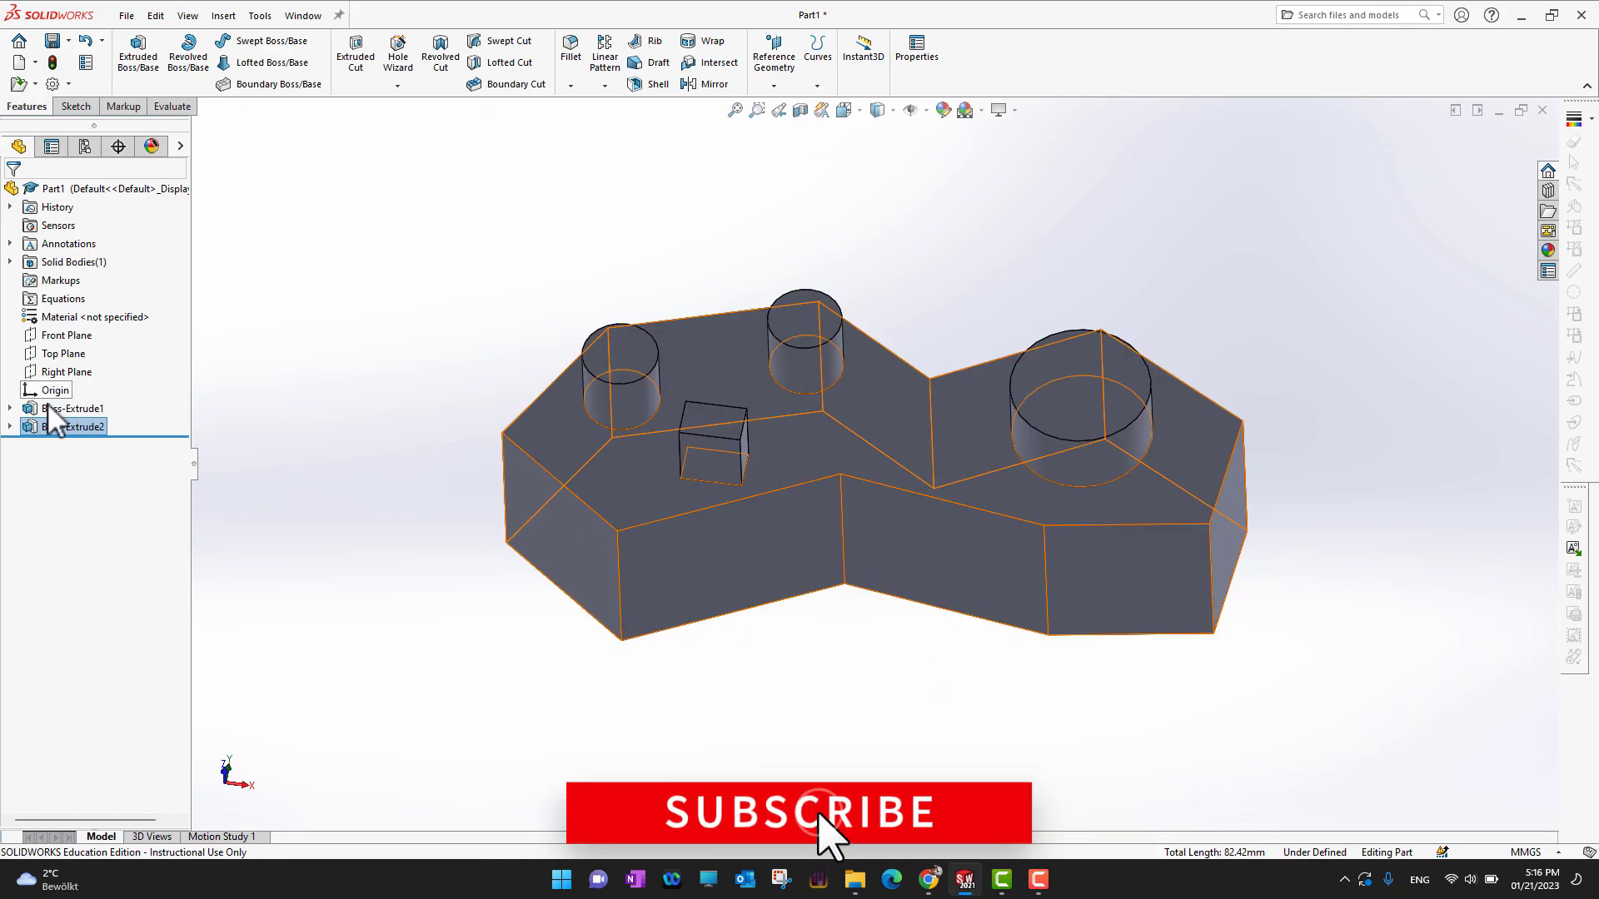
Delete the boss extrusion of the circles and rectangle while keeping its sketch on the upper face.
left_click(10, 426)
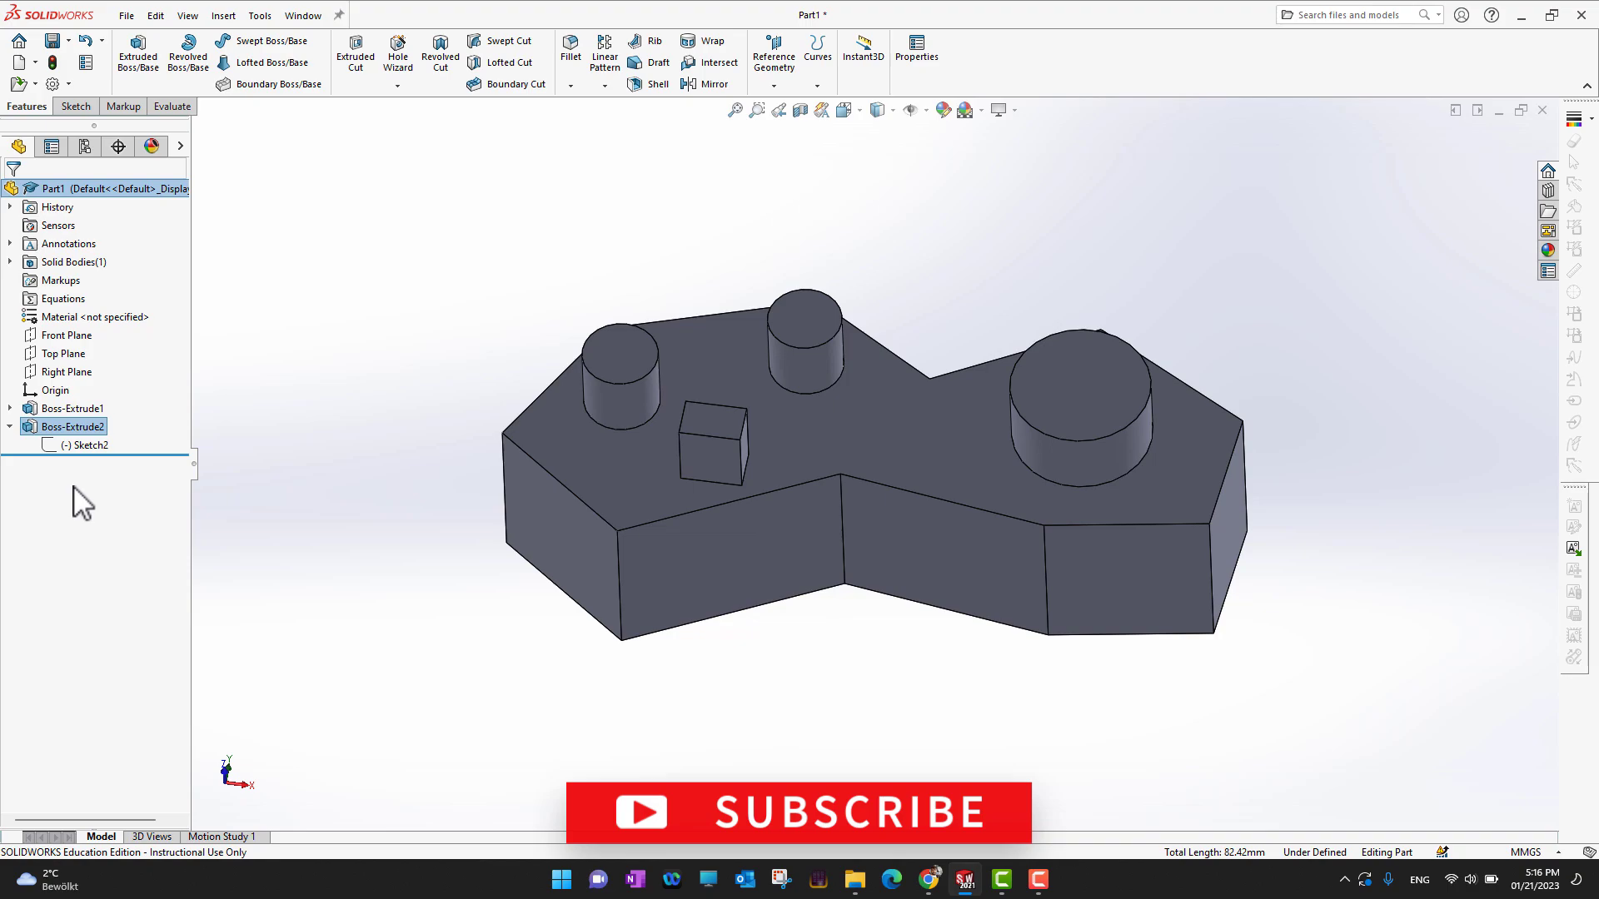
right_click(48, 433)
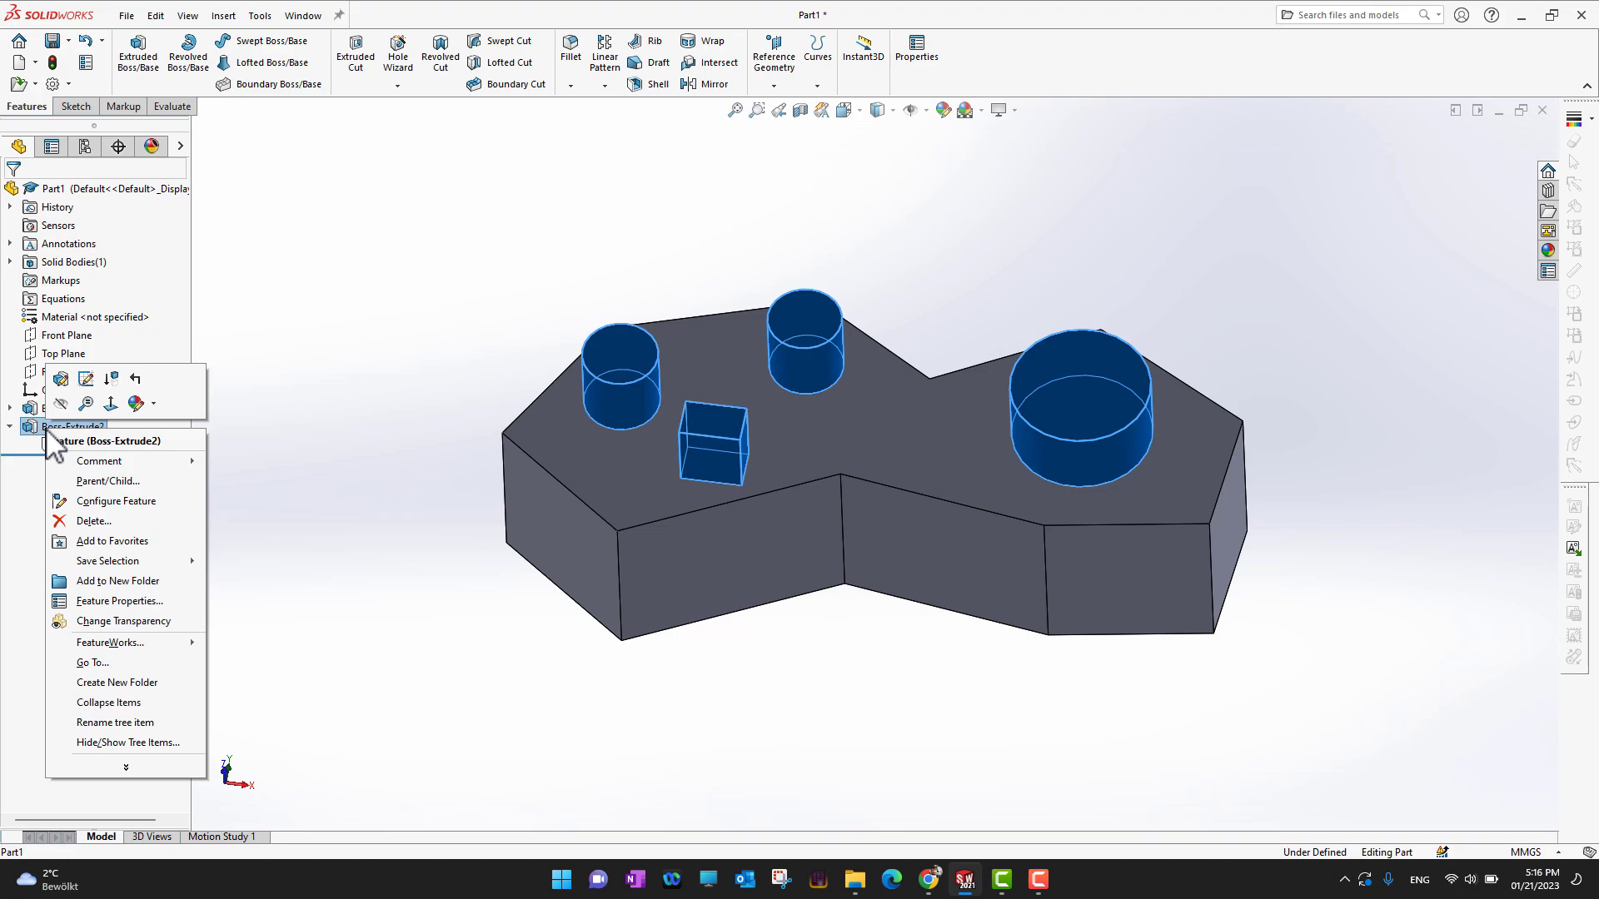
left_click(82, 524)
left_click(905, 361)
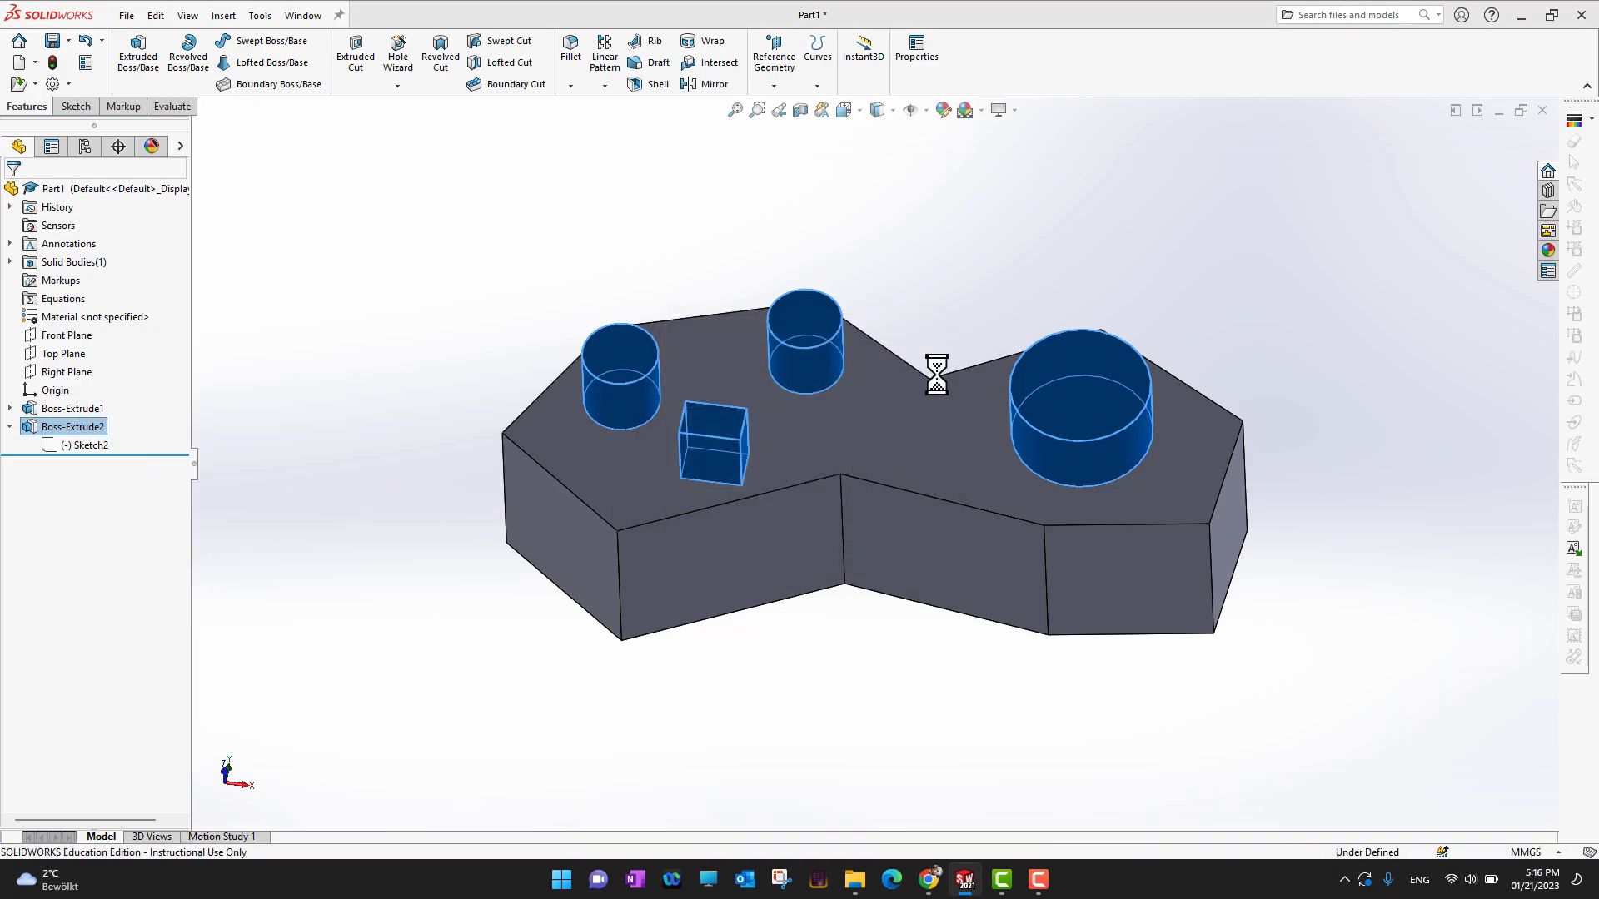
middle_click_drag(906, 676, 946, 642)
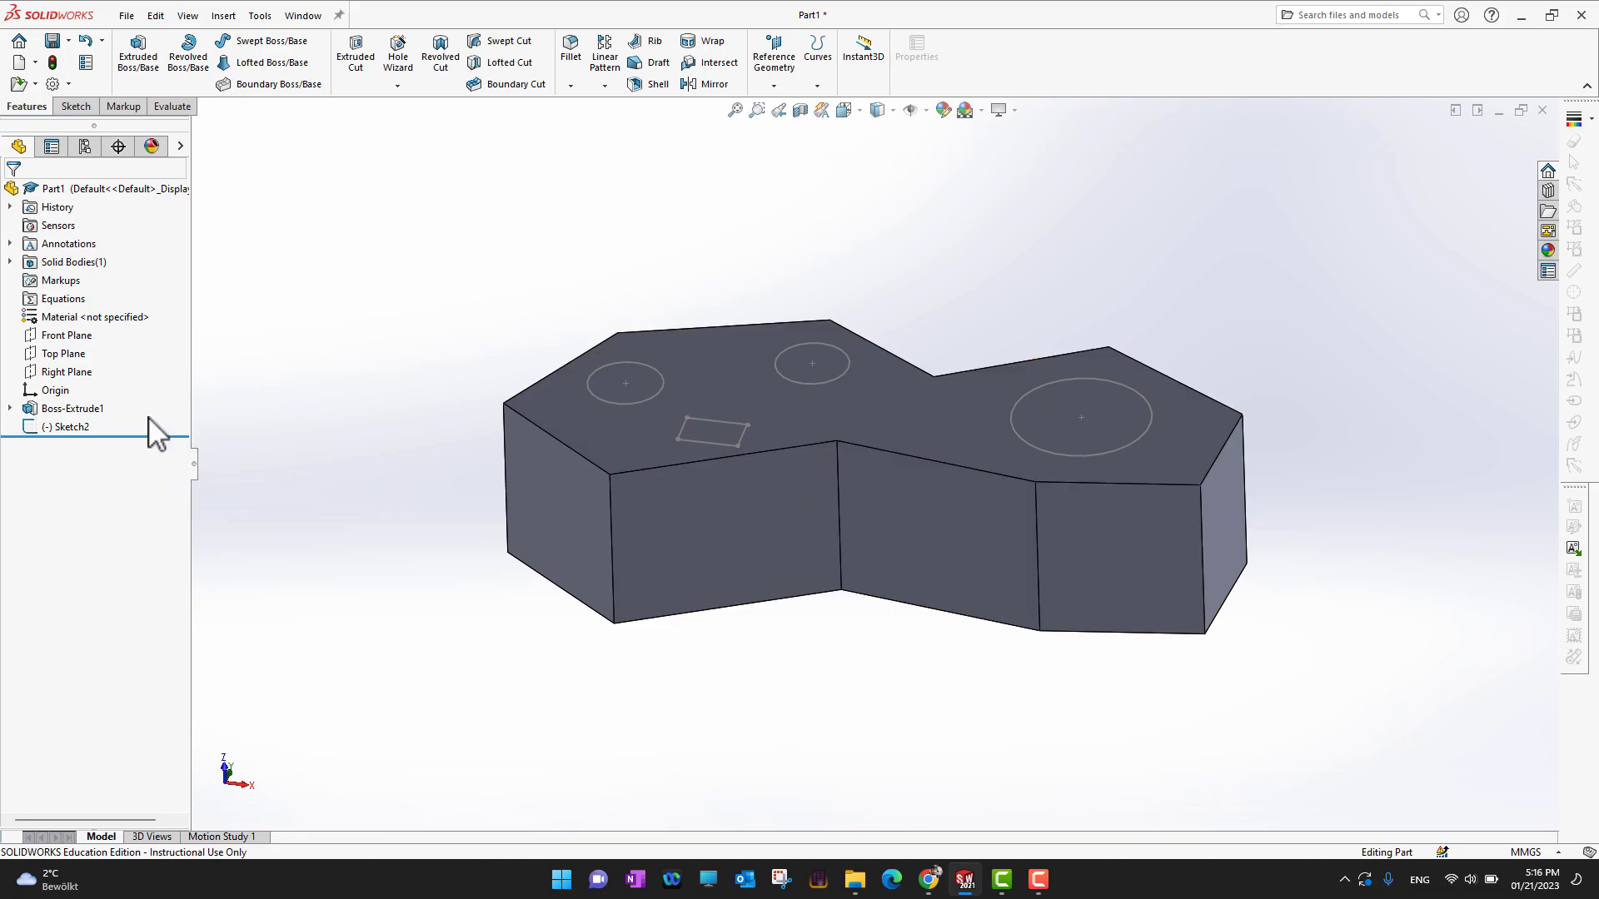
right_click(66, 431)
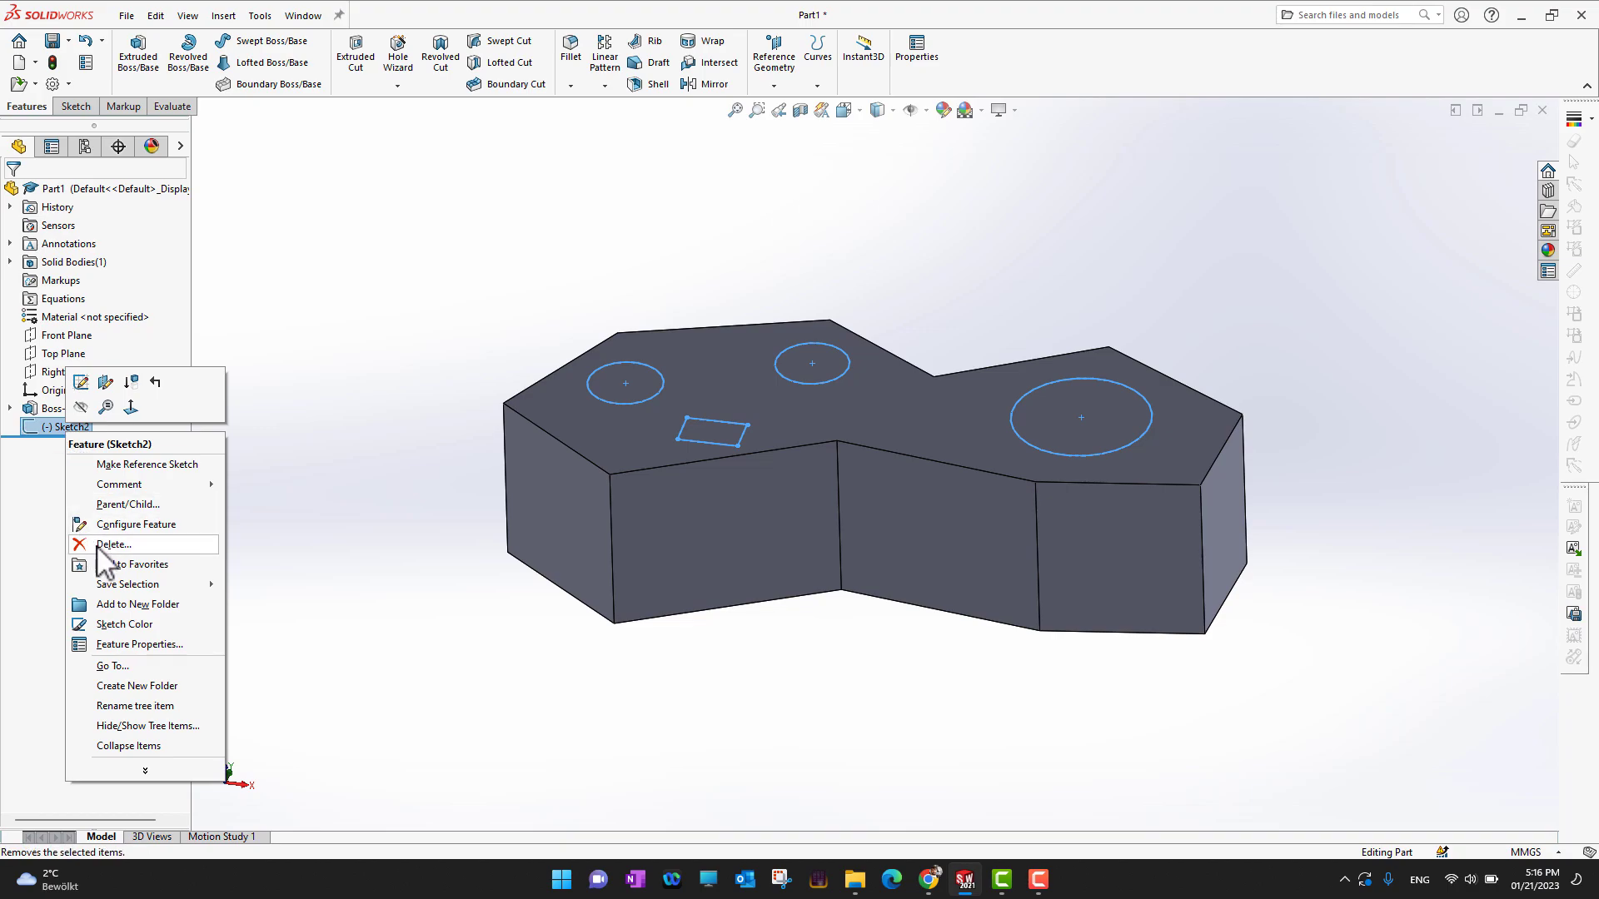
left_click(395, 662)
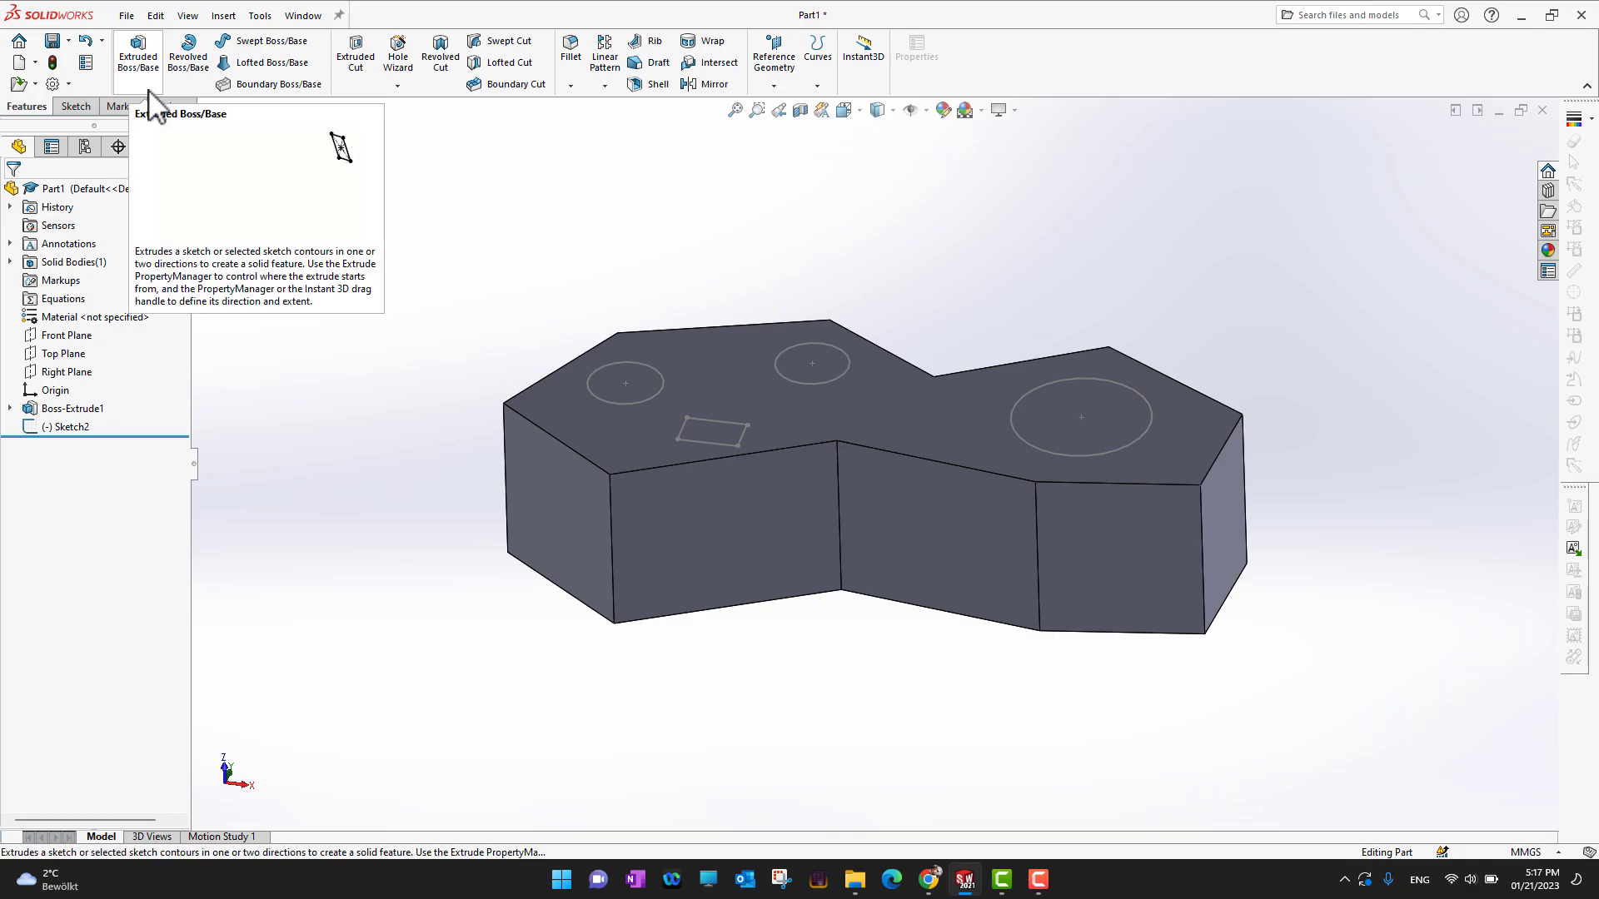
left_click(364, 77)
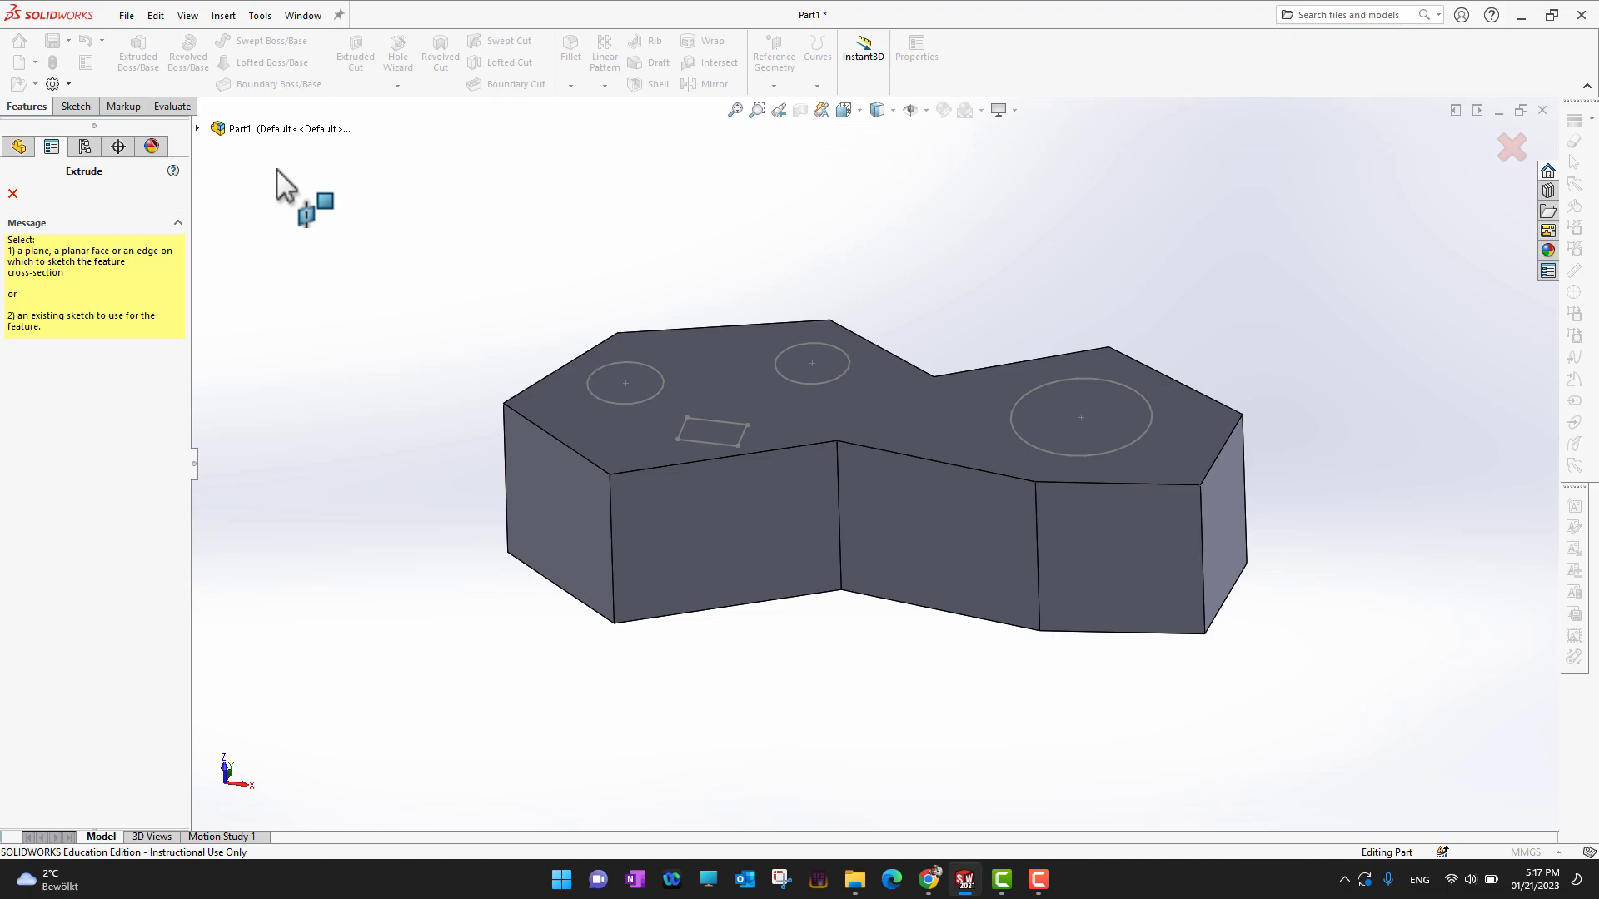
left_click(12, 193)
Cut the sketched circles and rectangle 50 mm deep into the solid with a blind extruded cut.
mouse_move(62, 427)
left_mouse_down()
mouse_move(79, 429)
mouse_move(66, 434)
left_mouse_up()
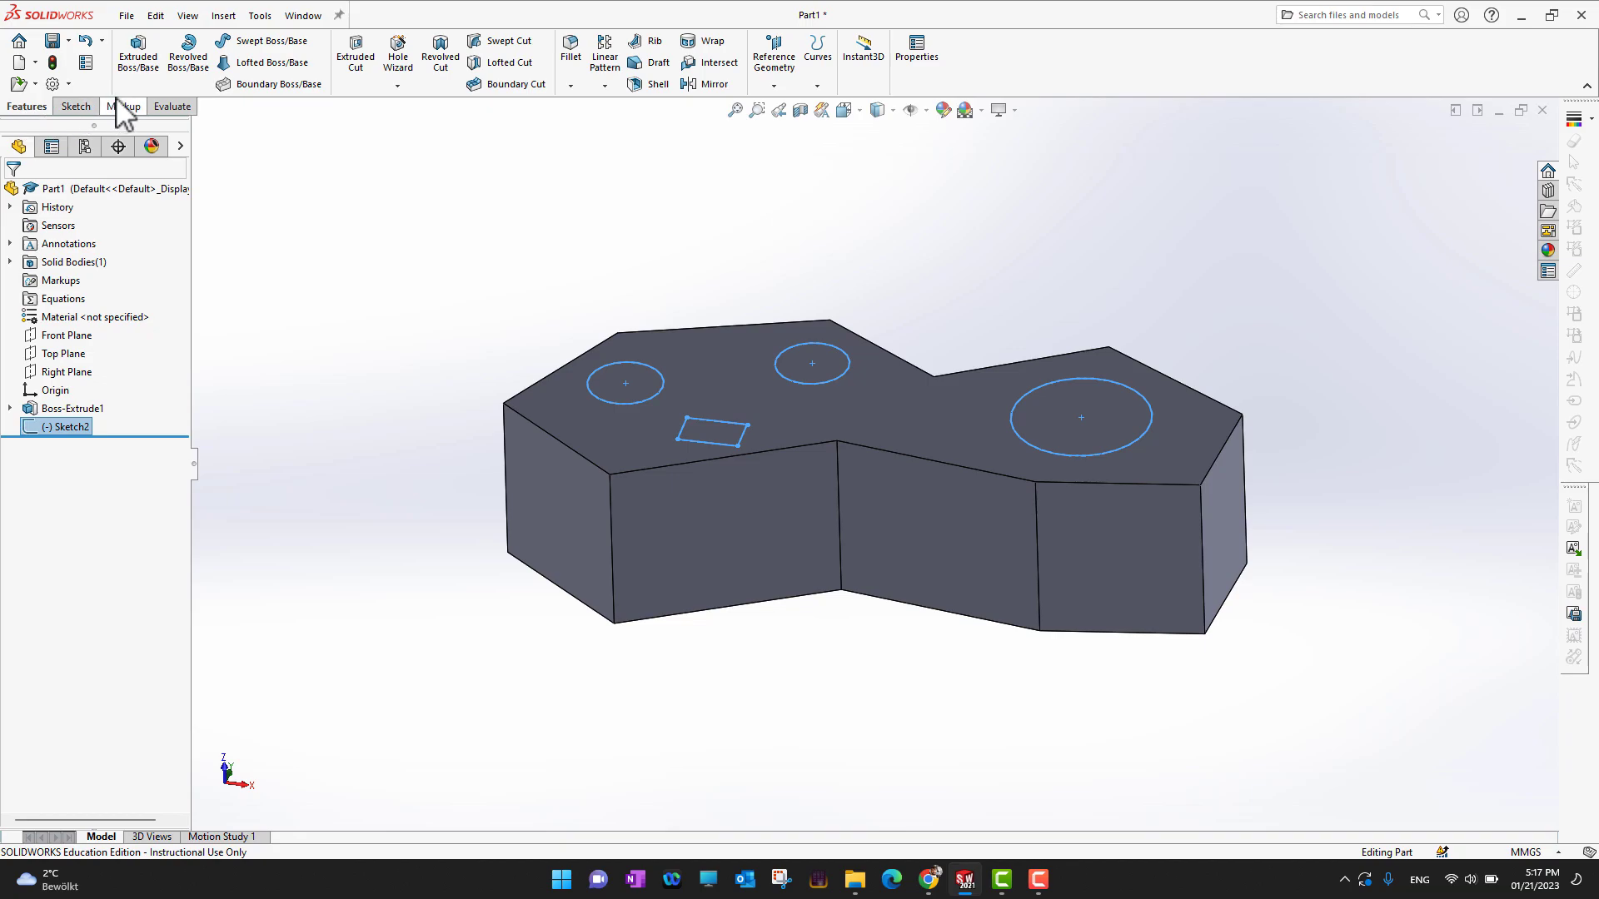
left_click(355, 75)
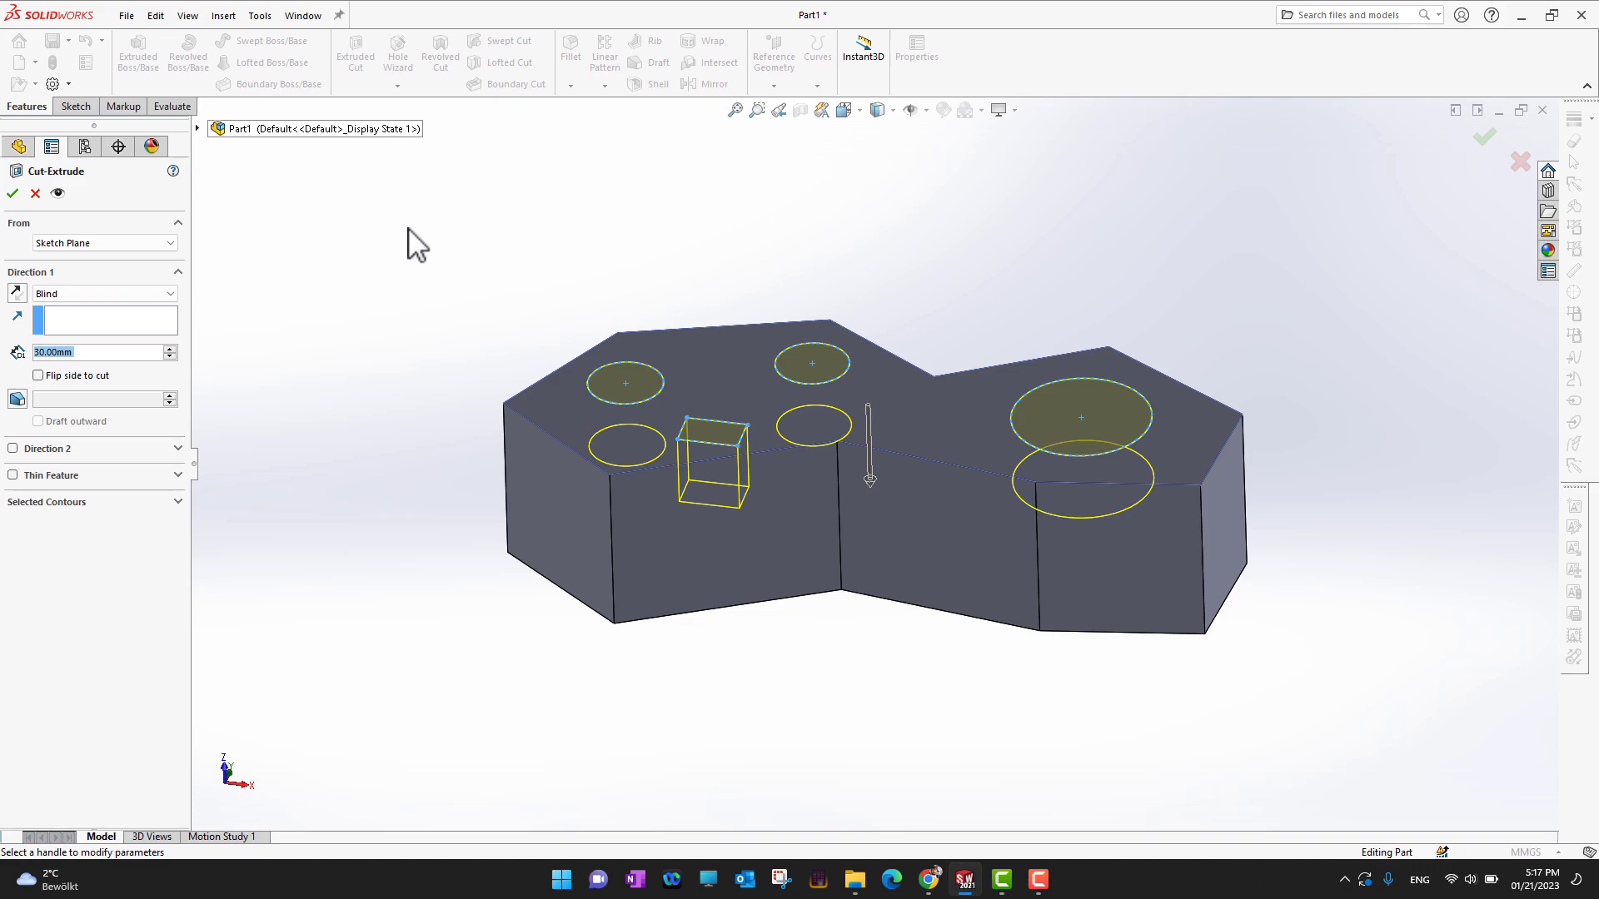
mouse_move(906, 676)
middle_mouse_down()
mouse_move(953, 624)
mouse_move(906, 607)
mouse_move(913, 741)
mouse_move(884, 699)
middle_mouse_up()
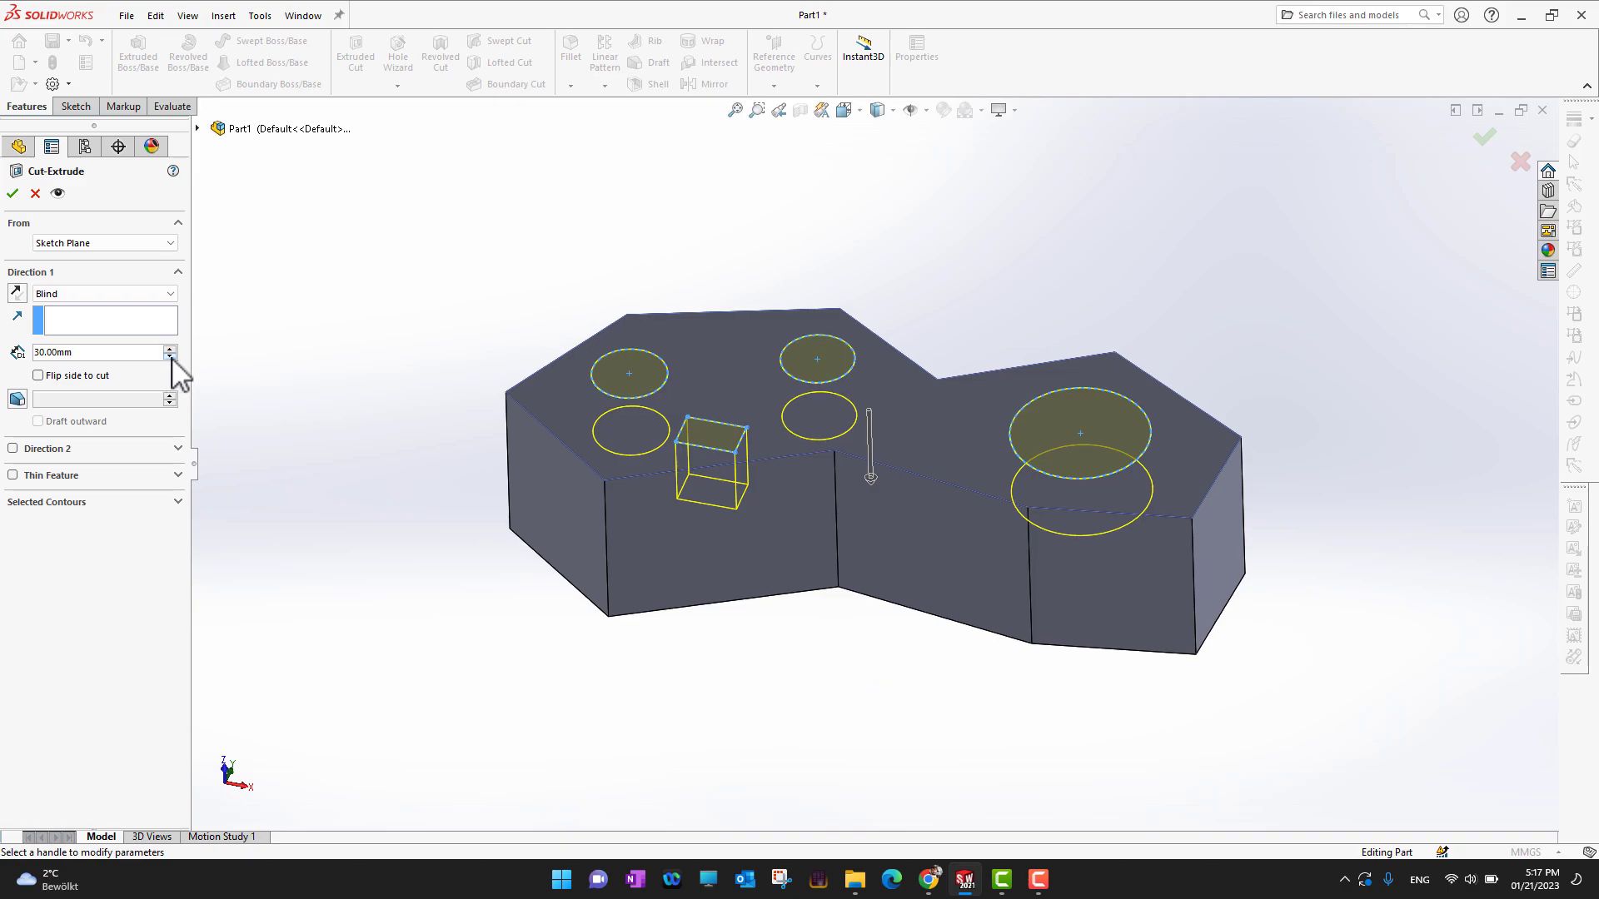
left_click(170, 357)
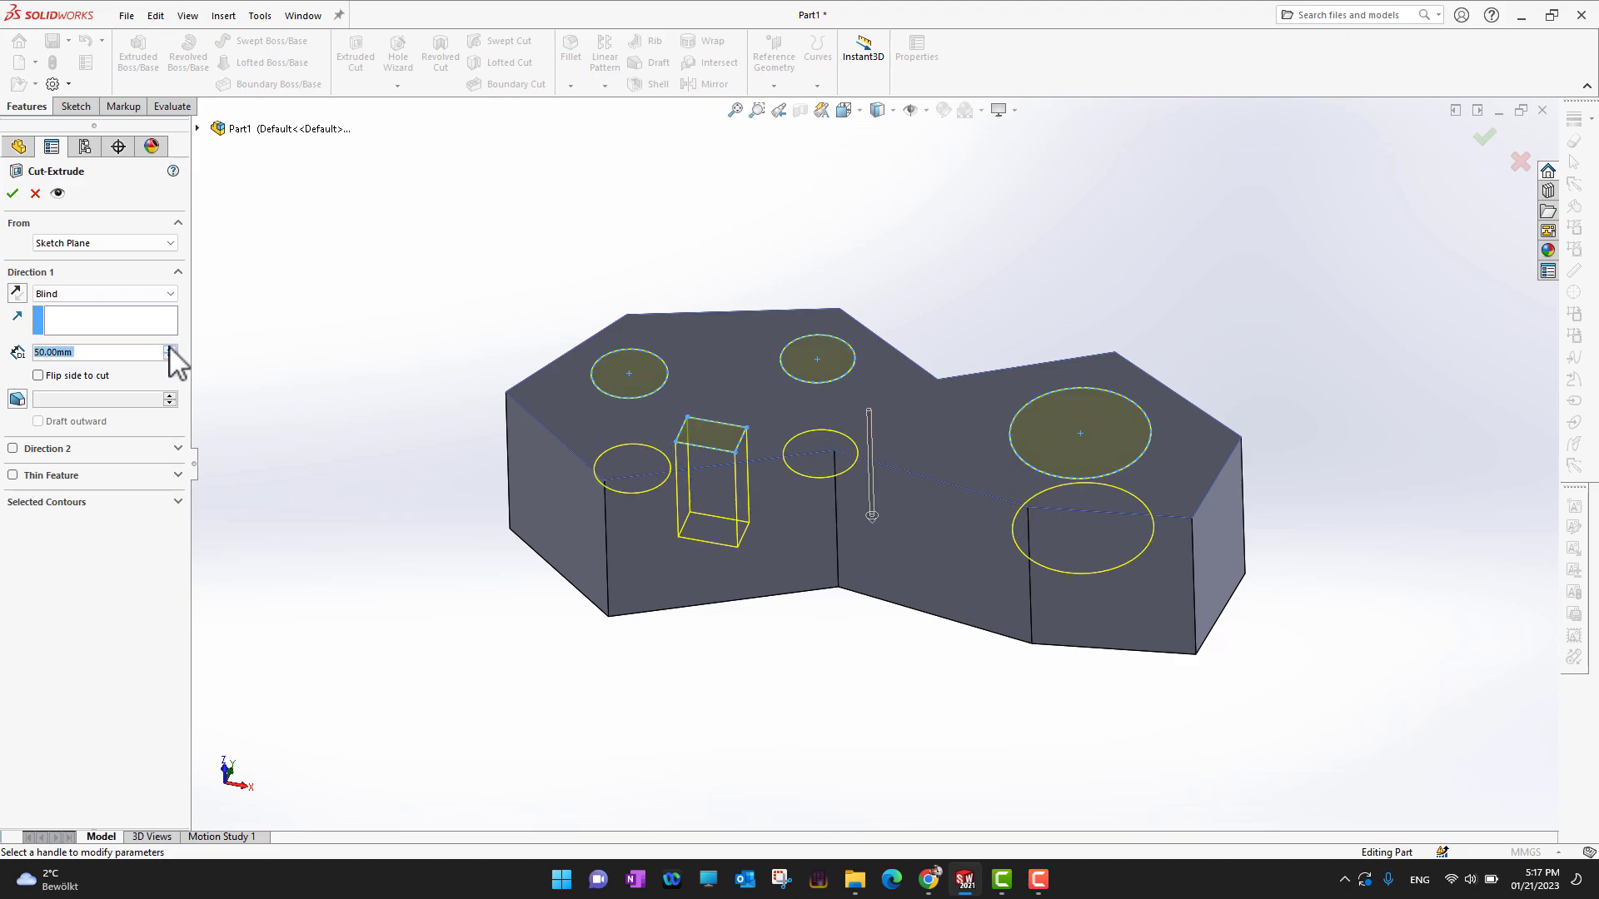
left_click(12, 193)
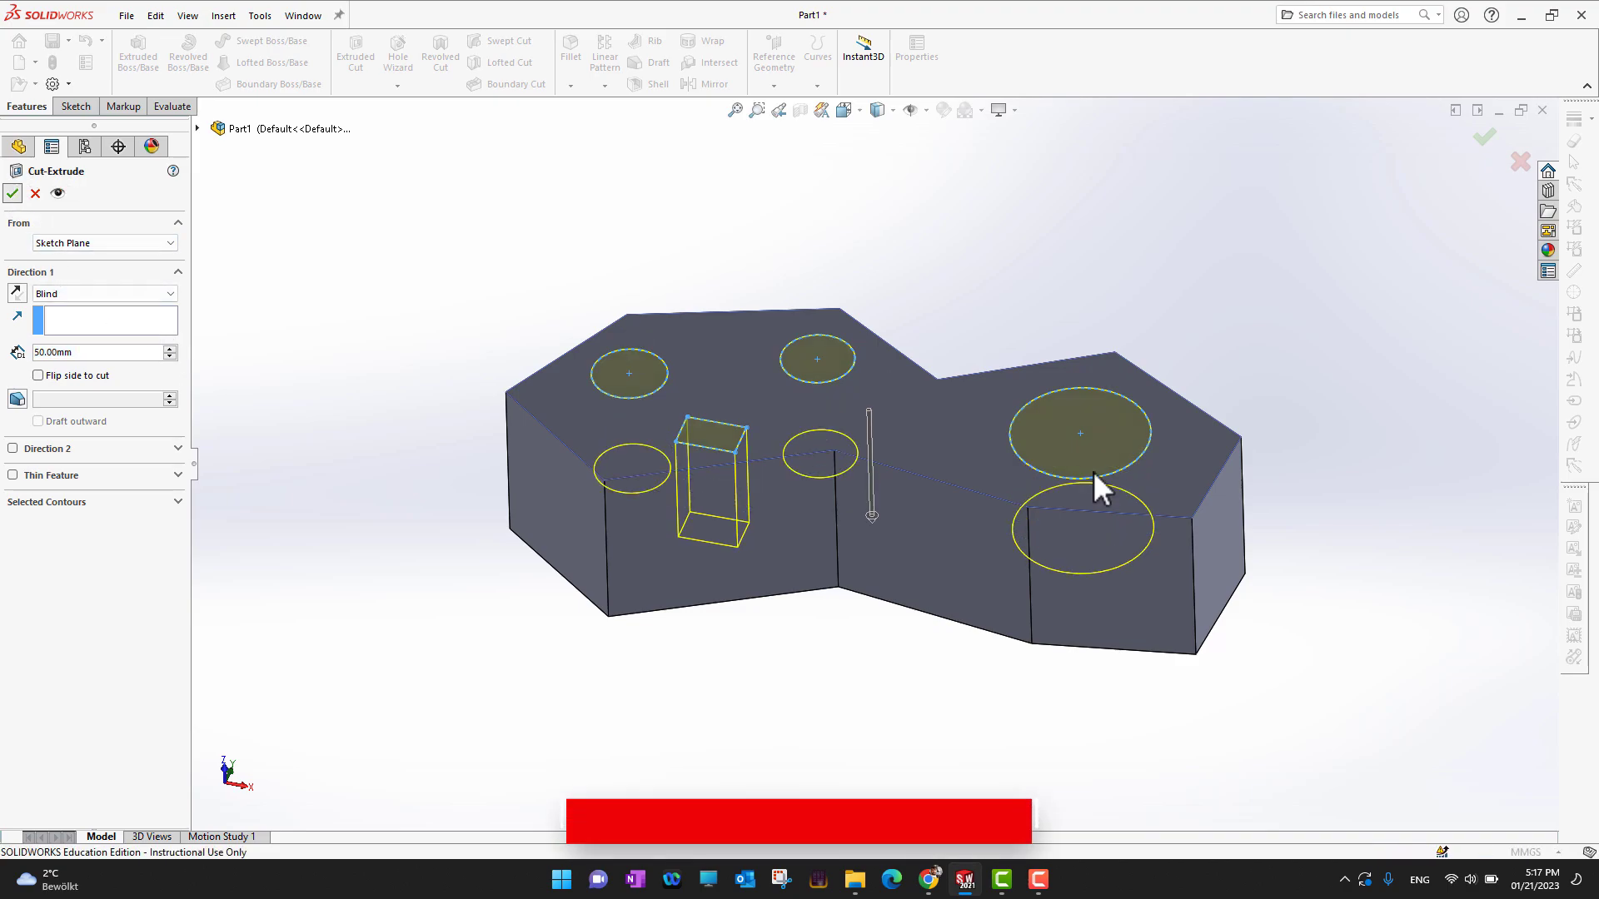
middle_click_drag(1376, 410, 1338, 452)
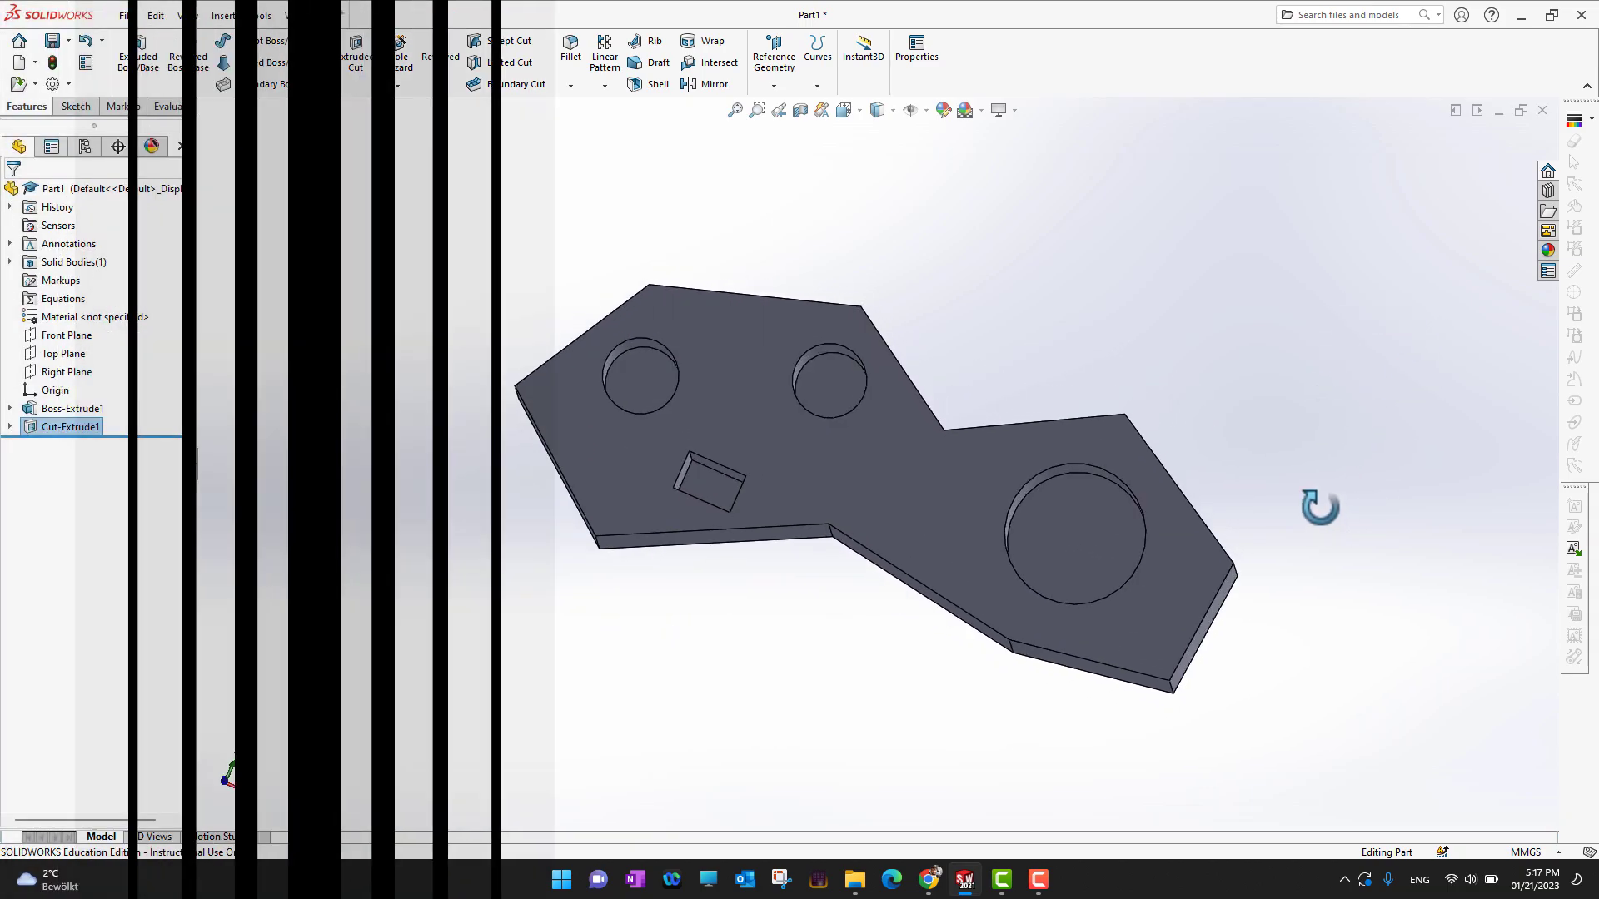